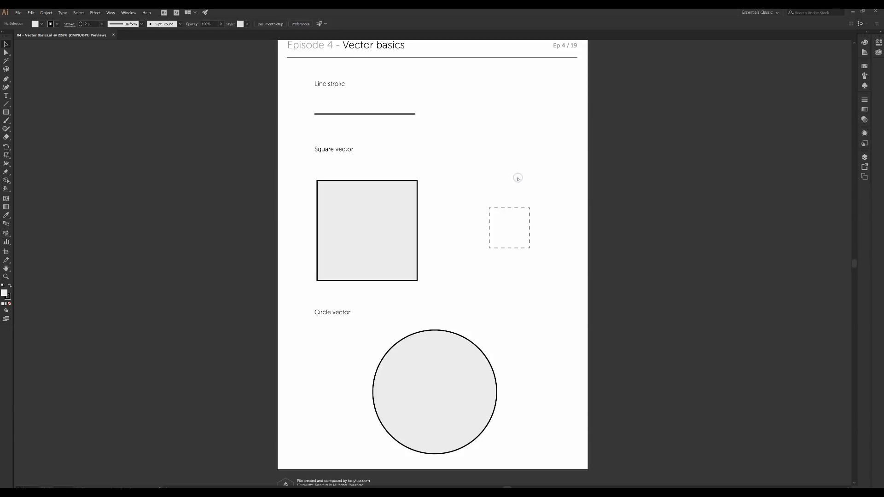
Zoom in on the Line stroke heading and pan to centre the thick line
{"action": "scroll", "coordinate": [518, 178], "scroll_direction": "up", "scroll_amount": 1}
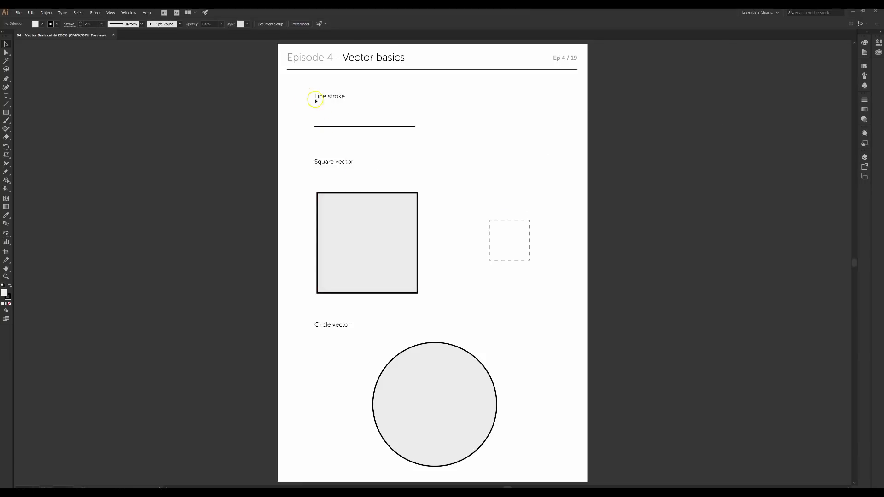
{"action": "left_click", "coordinate": [6, 277]}
{"action": "left_click_drag", "start_coordinate": [284, 79], "coordinate": [372, 146]}
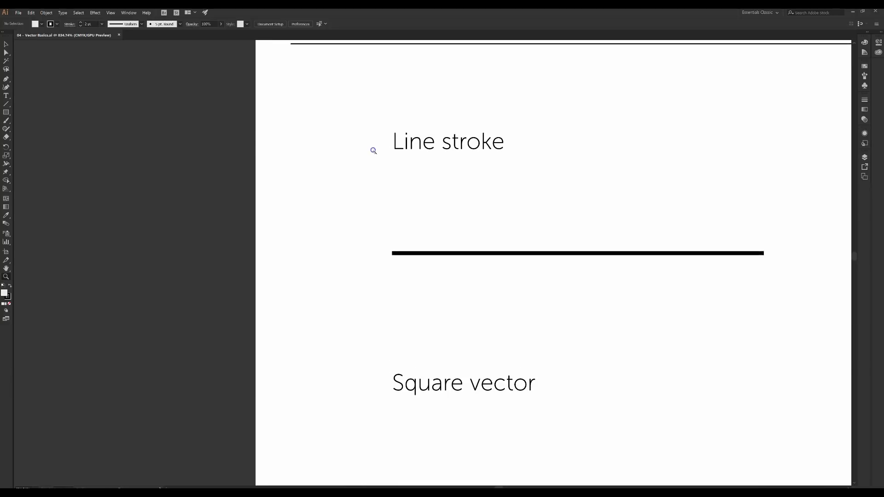
{"action": "left_click_drag", "start_coordinate": [795, 174], "coordinate": [694, 181]}
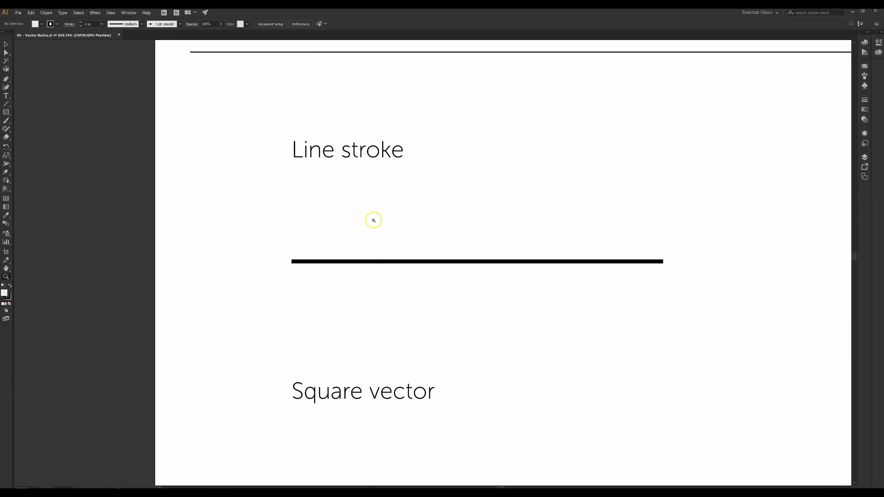
{"action": "left_click", "coordinate": [6, 45]}
Bring the whole square into view and zoom out to a 400% view
{"action": "scroll", "coordinate": [428, 310], "scroll_direction": "down", "scroll_amount": 3}
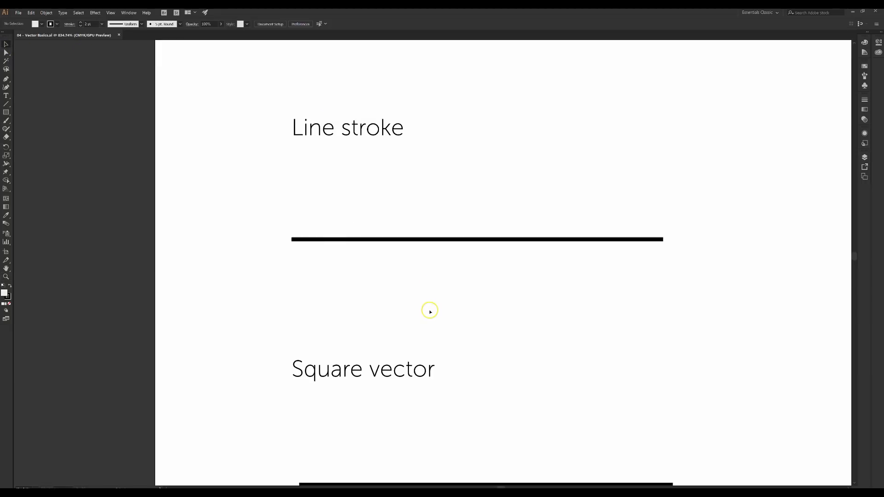
{"action": "left_click_drag", "start_coordinate": [492, 342], "coordinate": [399, 127]}
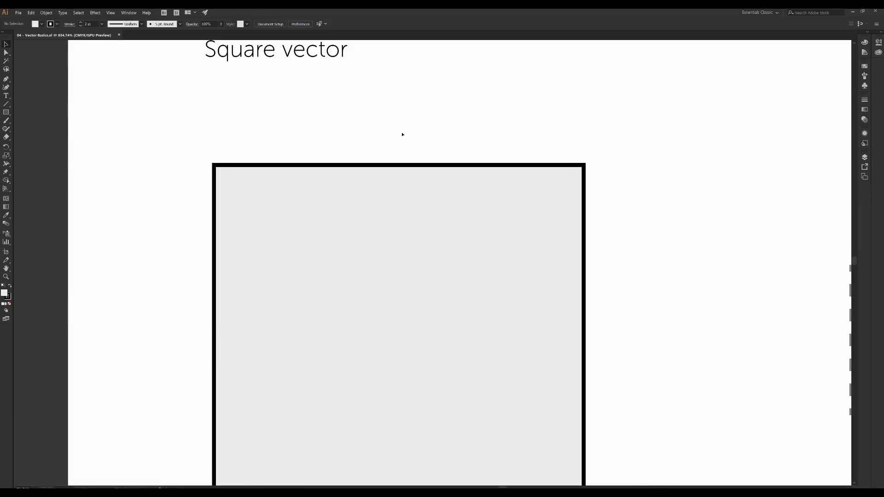
{"action": "key", "text": "ctrl+minus"}
{"action": "key", "text": "ctrl+minus"}
{"action": "key", "text": "ctrl+minus"}
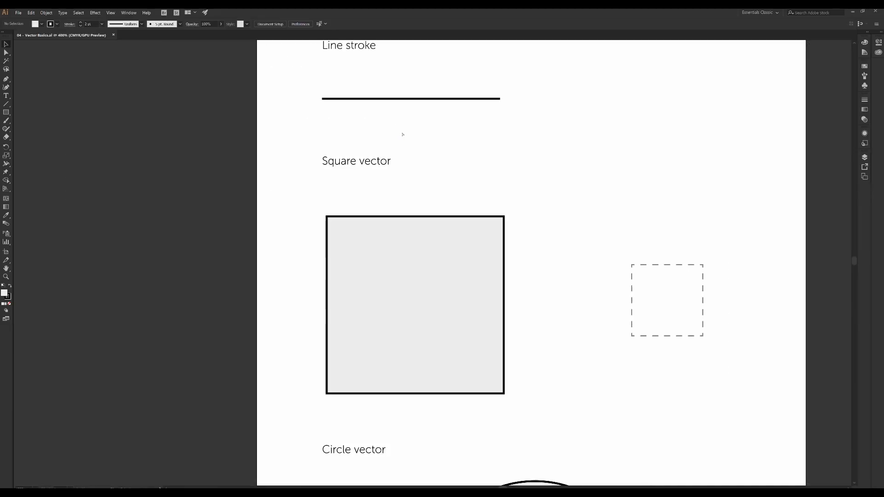
{"action": "left_click_drag", "start_coordinate": [429, 213], "coordinate": [419, 162]}
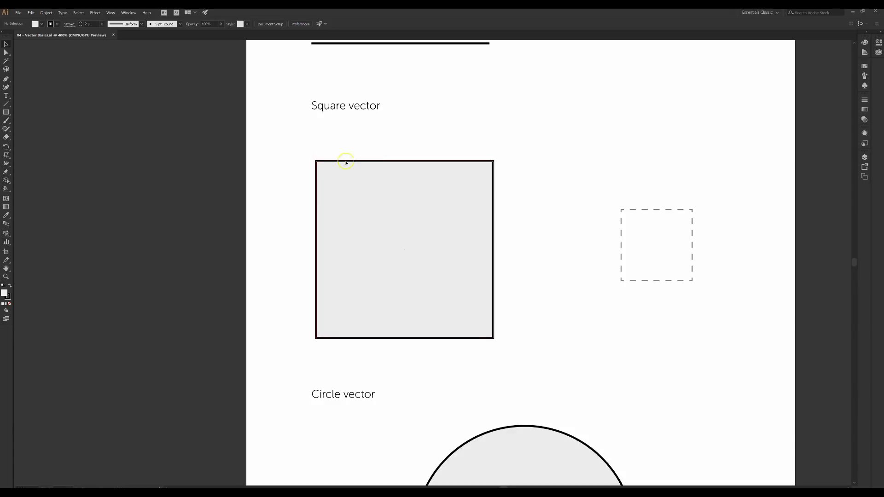
{"action": "scroll", "coordinate": [503, 258], "scroll_direction": "up", "scroll_amount": 1}
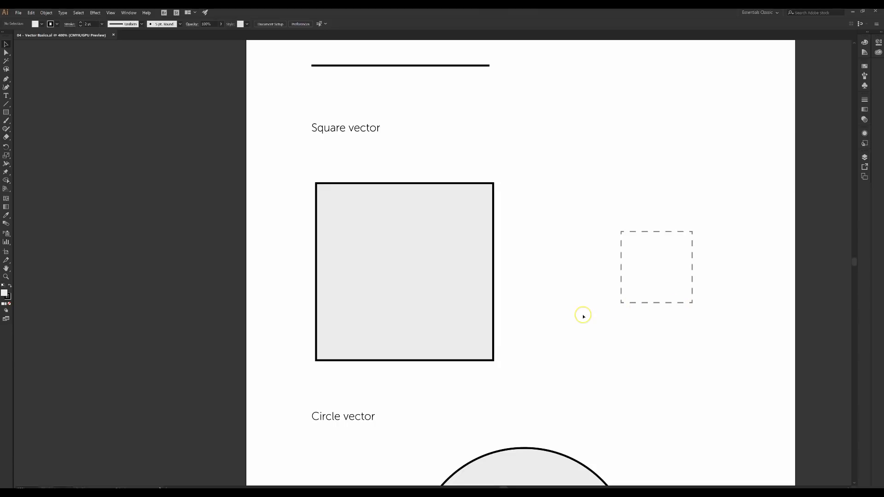
{"action": "scroll", "coordinate": [583, 315], "scroll_direction": "down", "scroll_amount": 1}
{"action": "scroll", "coordinate": [582, 316], "scroll_direction": "down", "scroll_amount": 6}
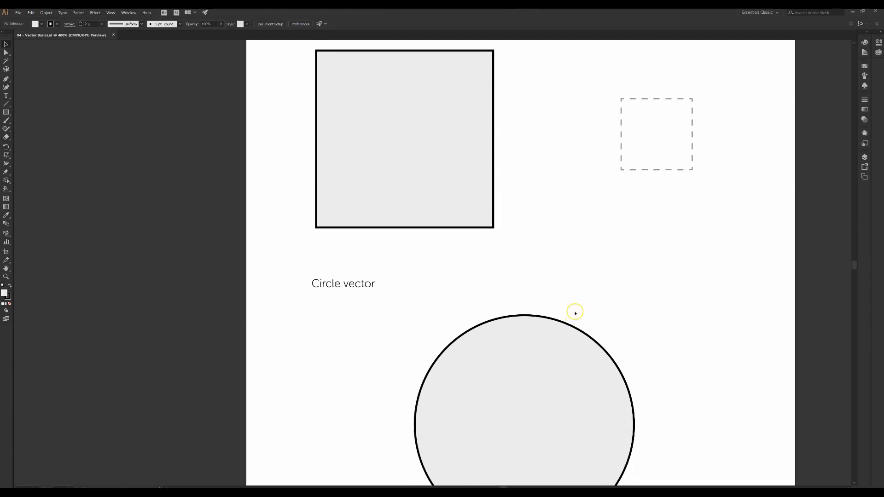
{"action": "scroll", "coordinate": [577, 313], "scroll_direction": "down", "scroll_amount": 3}
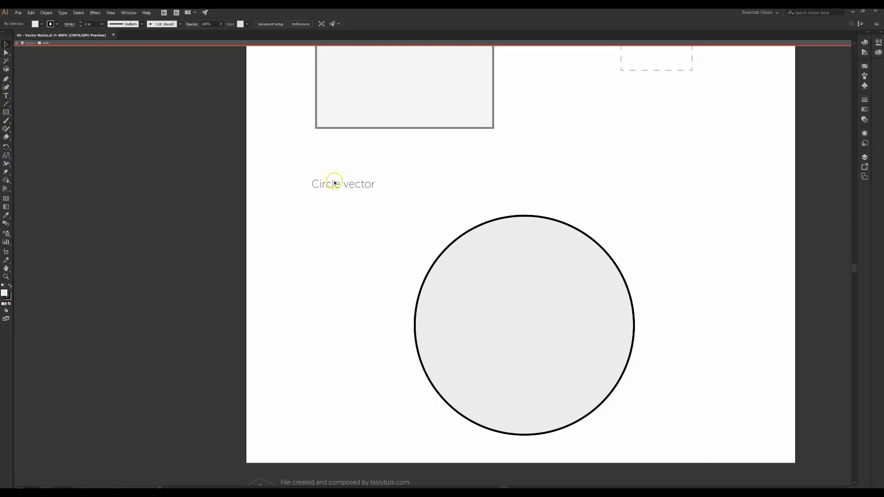
{"action": "scroll", "coordinate": [348, 203], "scroll_direction": "up", "scroll_amount": 2}
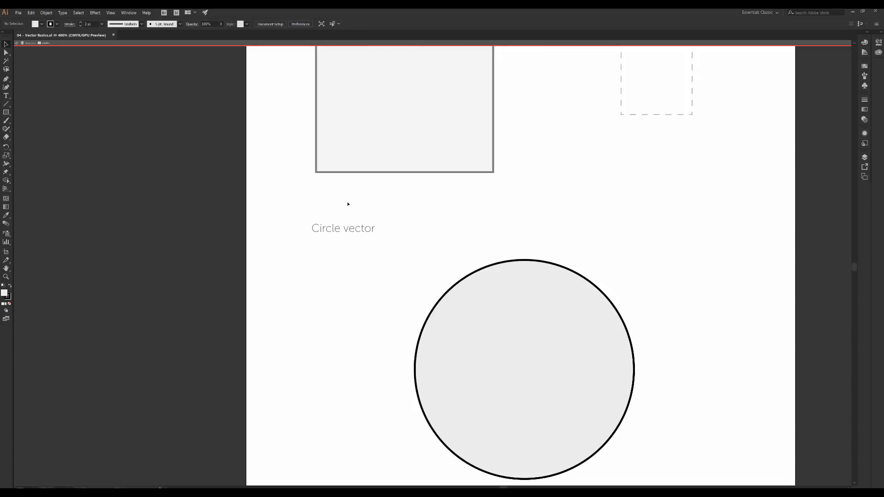
{"action": "left_click_drag", "start_coordinate": [426, 134], "coordinate": [422, 228]}
{"action": "scroll", "coordinate": [422, 228], "scroll_direction": "up", "scroll_amount": 6}
{"action": "scroll", "coordinate": [419, 251], "scroll_direction": "right", "scroll_amount": 1}
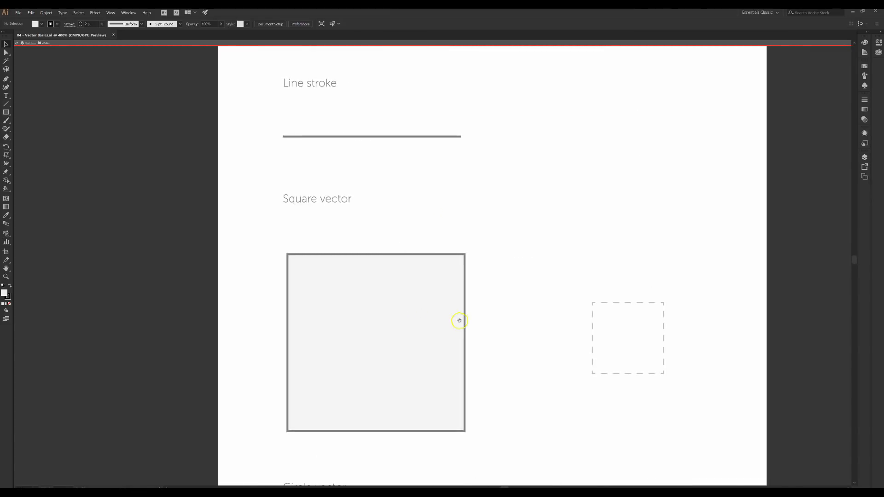
{"action": "left_click_drag", "start_coordinate": [459, 321], "coordinate": [434, 256]}
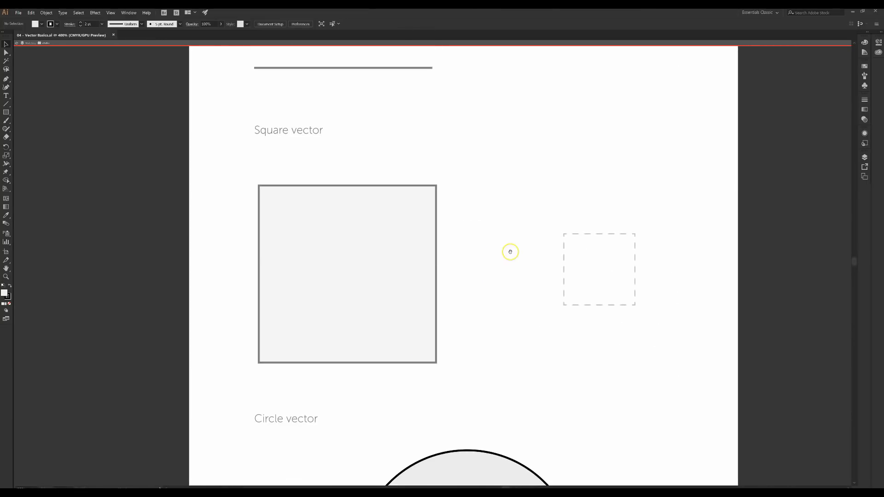
{"action": "mouse_move", "coordinate": [510, 252]}
{"action": "left_mouse_down"}
{"action": "mouse_move", "coordinate": [402, 305]}
{"action": "mouse_move", "coordinate": [454, 351]}
{"action": "mouse_move", "coordinate": [543, 382]}
{"action": "mouse_move", "coordinate": [538, 207]}
{"action": "mouse_move", "coordinate": [396, 263]}
{"action": "mouse_move", "coordinate": [438, 322]}
{"action": "mouse_move", "coordinate": [530, 377]}
{"action": "left_mouse_up"}
{"action": "left_click_drag", "start_coordinate": [460, 281], "coordinate": [469, 325]}
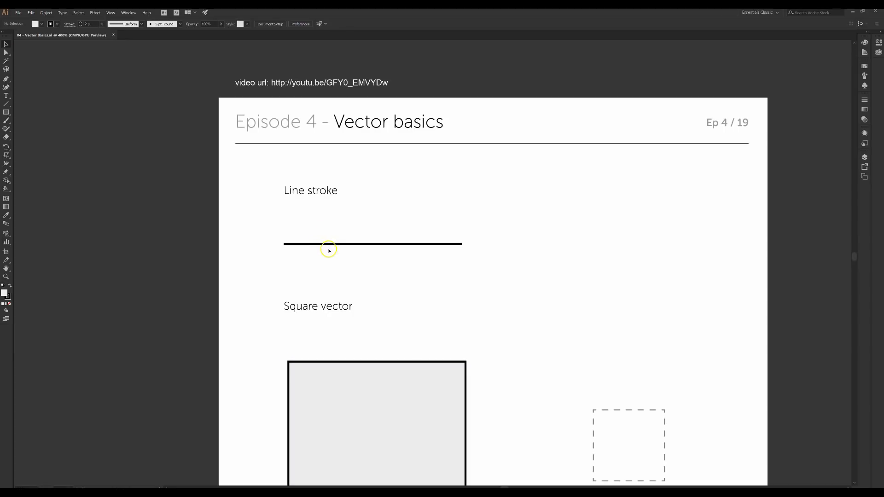
{"action": "left_click", "coordinate": [329, 247]}
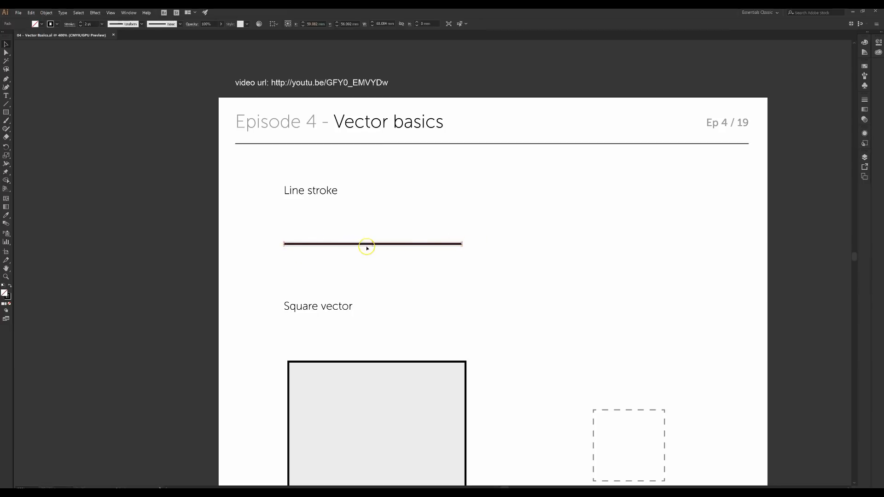
{"action": "left_click", "coordinate": [414, 362]}
{"action": "scroll", "coordinate": [446, 349], "scroll_direction": "down", "scroll_amount": 2}
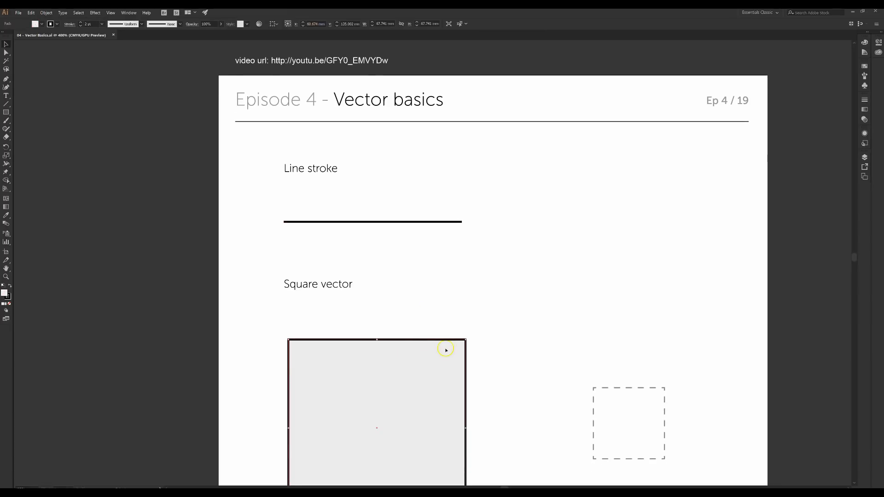
{"action": "scroll", "coordinate": [422, 247], "scroll_direction": "down", "scroll_amount": 2}
{"action": "scroll", "coordinate": [441, 240], "scroll_direction": "down", "scroll_amount": 5}
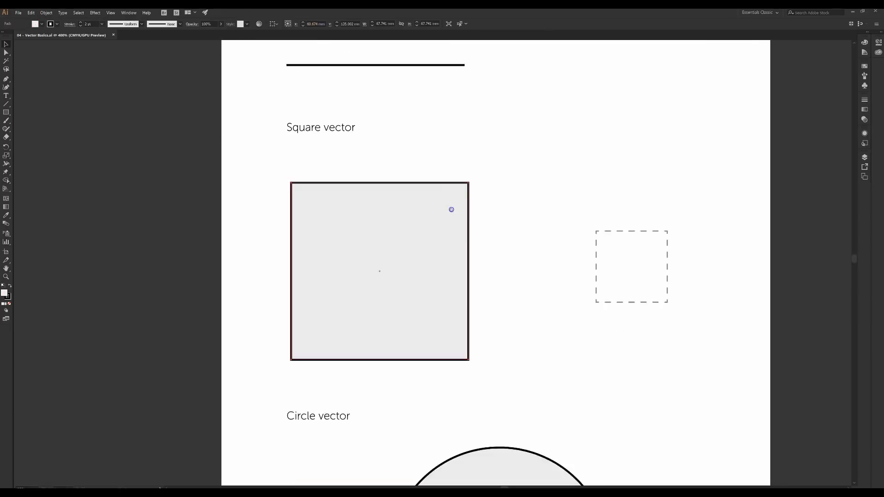
{"action": "key", "text": "space"}
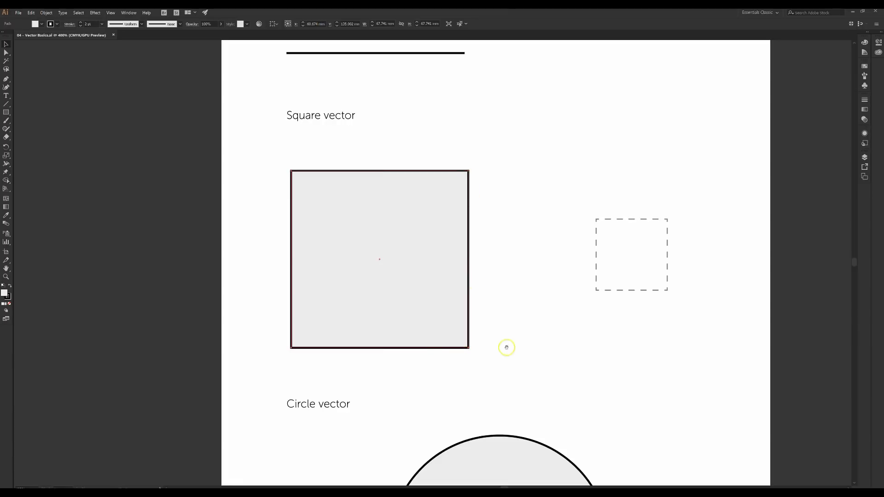
{"action": "scroll", "coordinate": [457, 186], "scroll_direction": "up", "scroll_amount": 4}
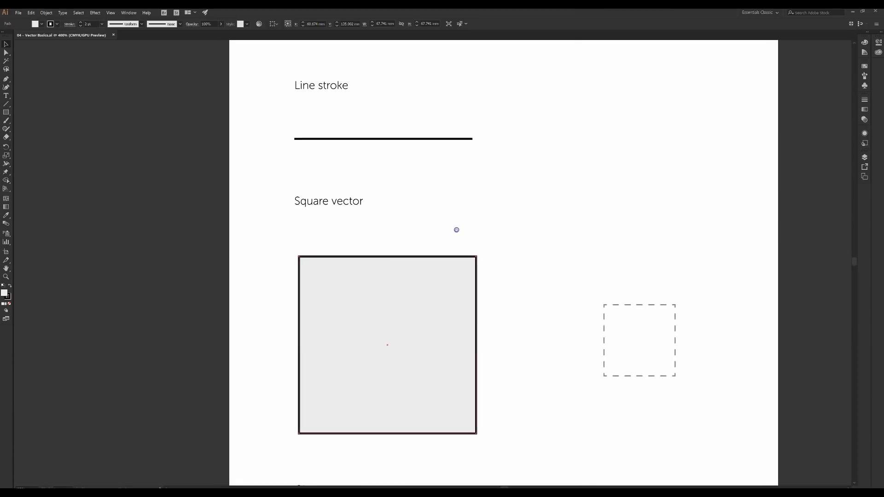
{"action": "left_click", "coordinate": [444, 138]}
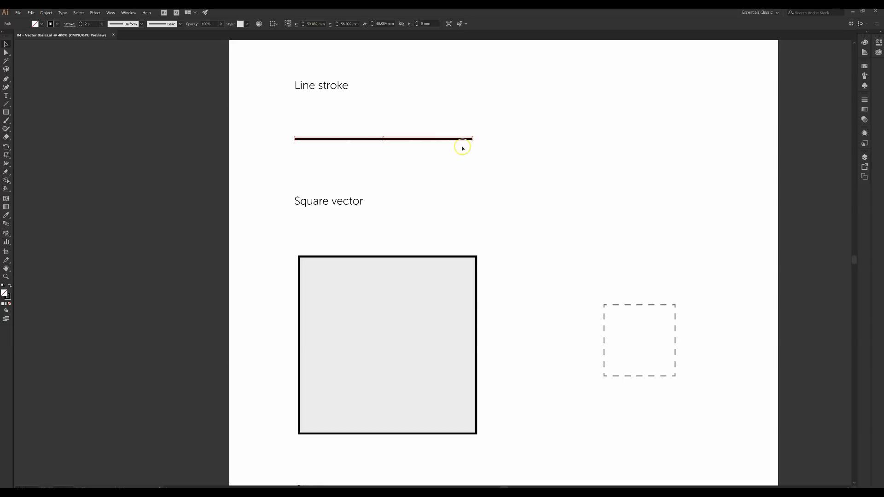
{"action": "left_click", "coordinate": [415, 257]}
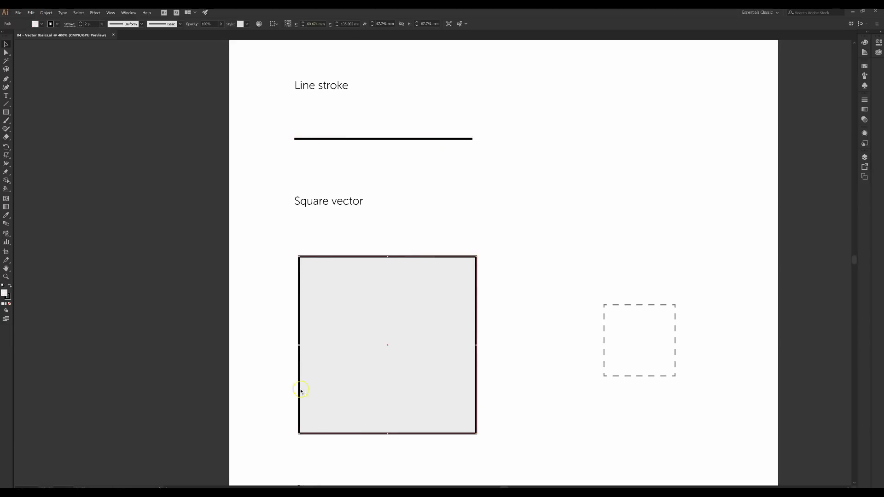
{"action": "scroll", "coordinate": [507, 223], "scroll_direction": "down", "scroll_amount": 5}
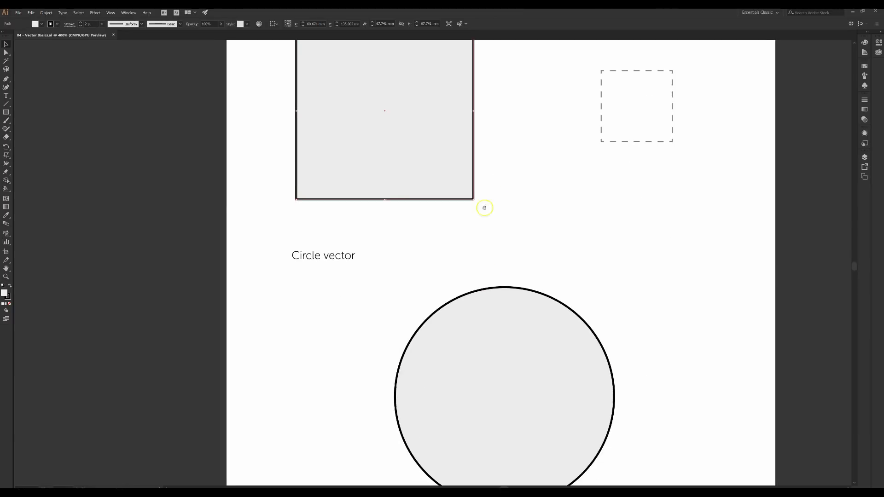
{"action": "left_click", "coordinate": [488, 294]}
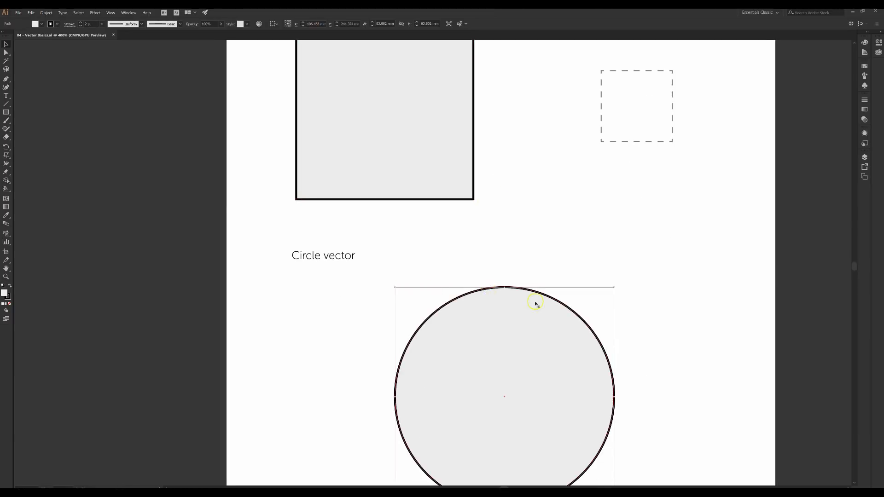
{"action": "scroll", "coordinate": [602, 263], "scroll_direction": "down", "scroll_amount": 2}
{"action": "scroll", "coordinate": [602, 262], "scroll_direction": "right", "scroll_amount": 1}
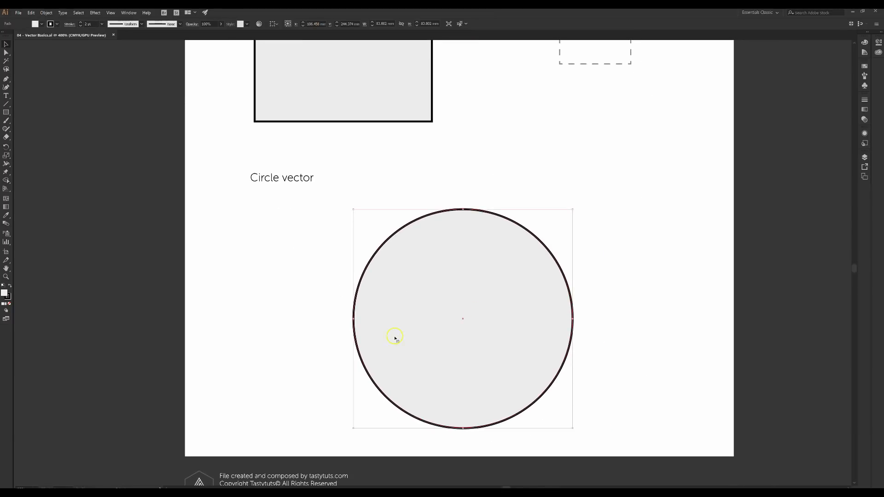
{"action": "left_click_drag", "start_coordinate": [317, 170], "coordinate": [398, 361]}
{"action": "left_click_drag", "start_coordinate": [402, 138], "coordinate": [383, 289]}
{"action": "left_click", "coordinate": [424, 170]}
{"action": "left_click", "coordinate": [491, 342]}
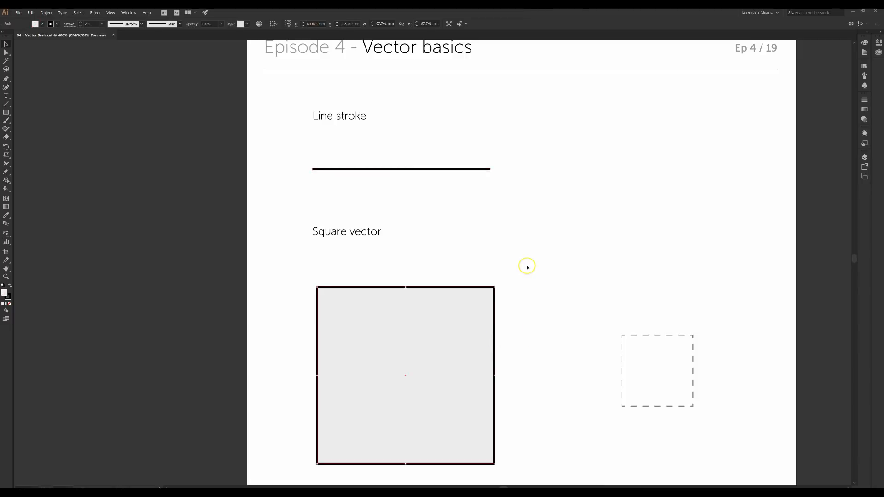
{"action": "left_click_drag", "start_coordinate": [513, 310], "coordinate": [488, 284]}
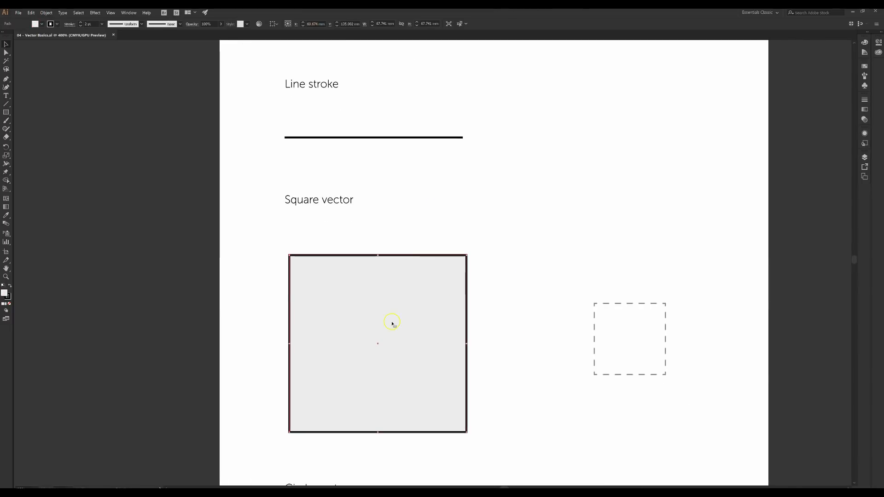
{"action": "left_click_drag", "start_coordinate": [433, 274], "coordinate": [398, 185]}
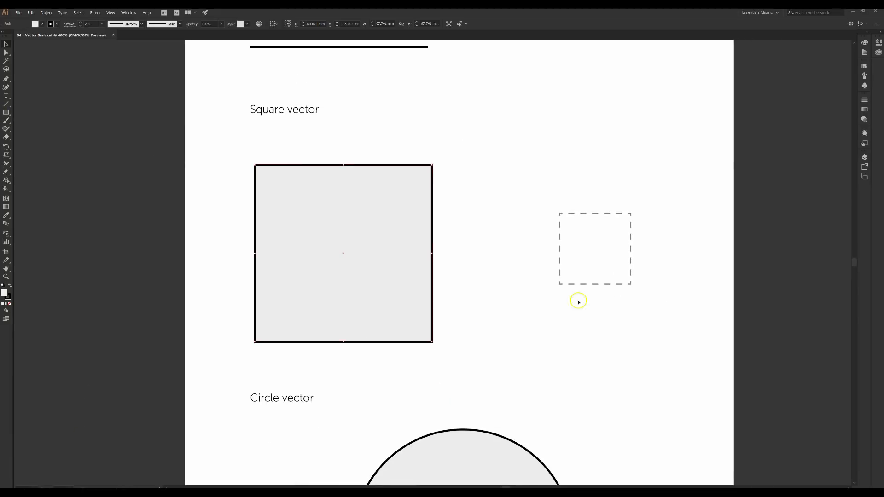
Show the Layers panel listing Work Area and Worksheet, dismissing the Window menu unchosen
{"action": "left_click", "coordinate": [865, 159]}
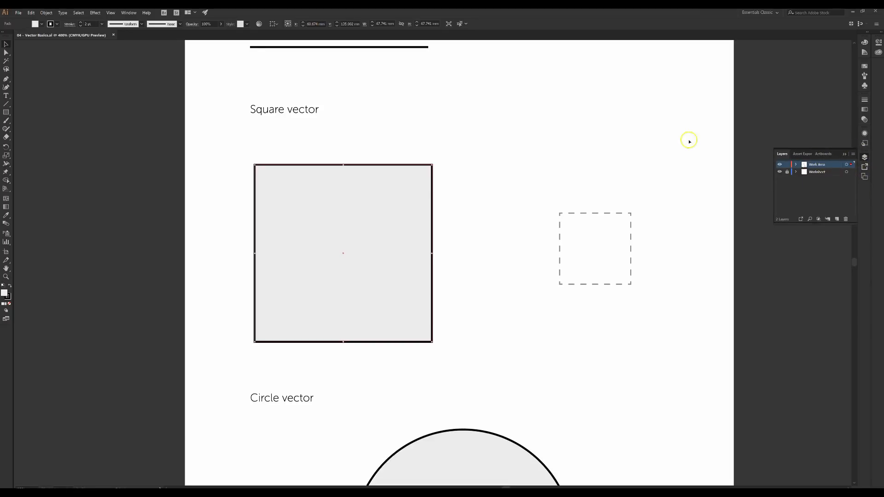
{"action": "left_click", "coordinate": [129, 13]}
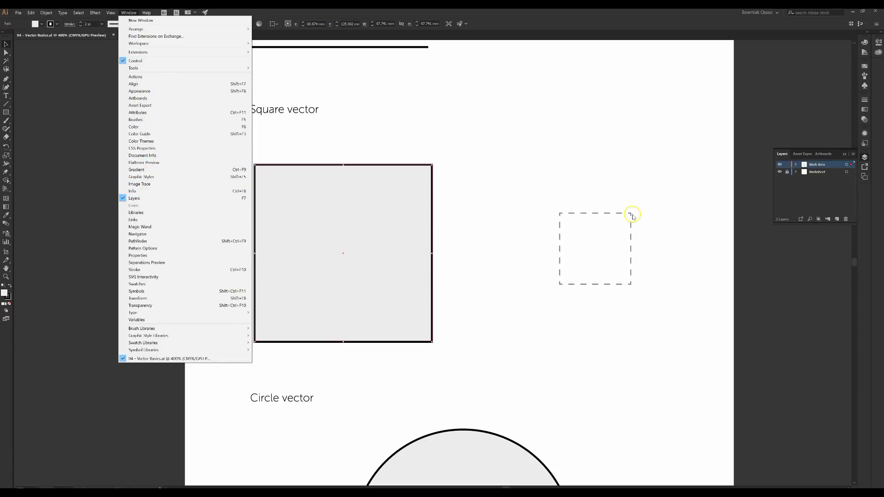
{"action": "left_click", "coordinate": [815, 243]}
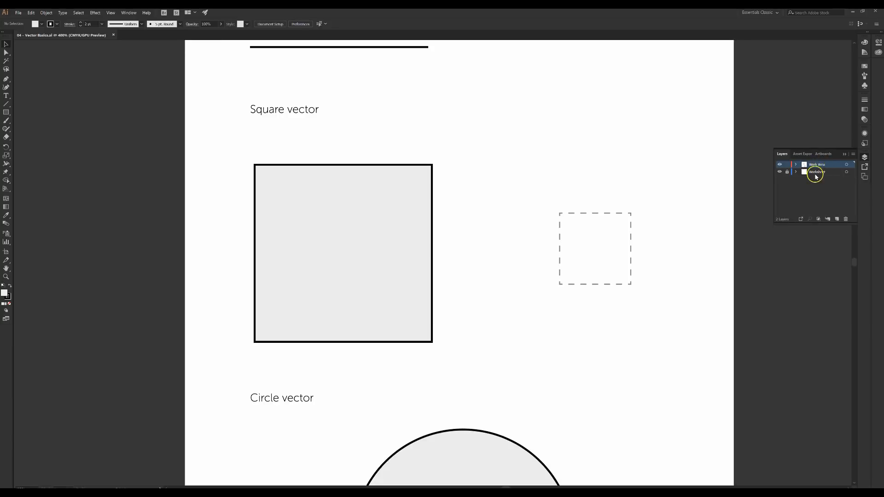
{"action": "left_click", "coordinate": [780, 166]}
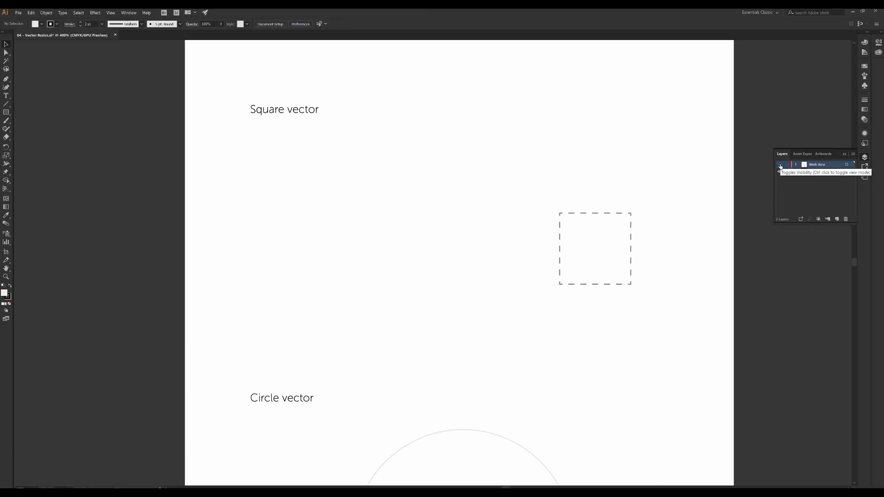
{"action": "left_click", "coordinate": [780, 165]}
{"action": "left_click", "coordinate": [780, 165]}
{"action": "left_click", "coordinate": [780, 165]}
{"action": "left_click", "coordinate": [780, 165]}
{"action": "left_click", "coordinate": [780, 165]}
{"action": "left_click", "coordinate": [780, 165]}
{"action": "left_click", "coordinate": [780, 165]}
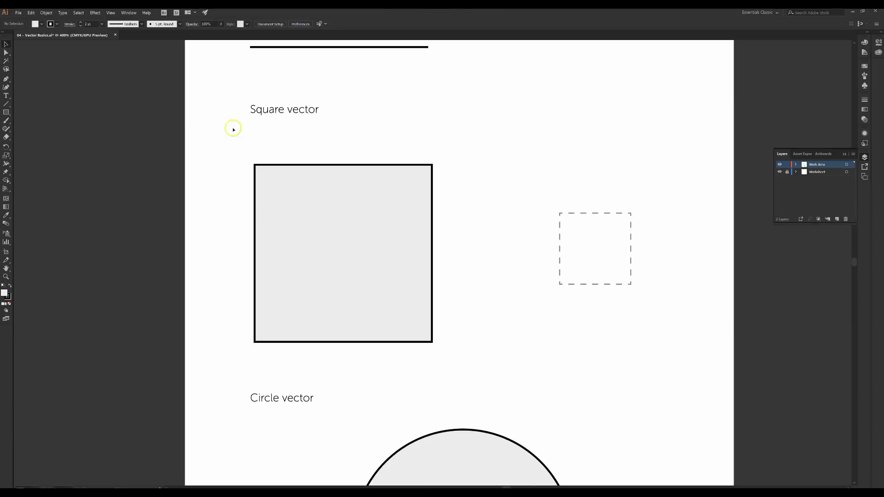
{"action": "left_click", "coordinate": [780, 165]}
{"action": "left_click", "coordinate": [780, 166]}
{"action": "left_click", "coordinate": [779, 172]}
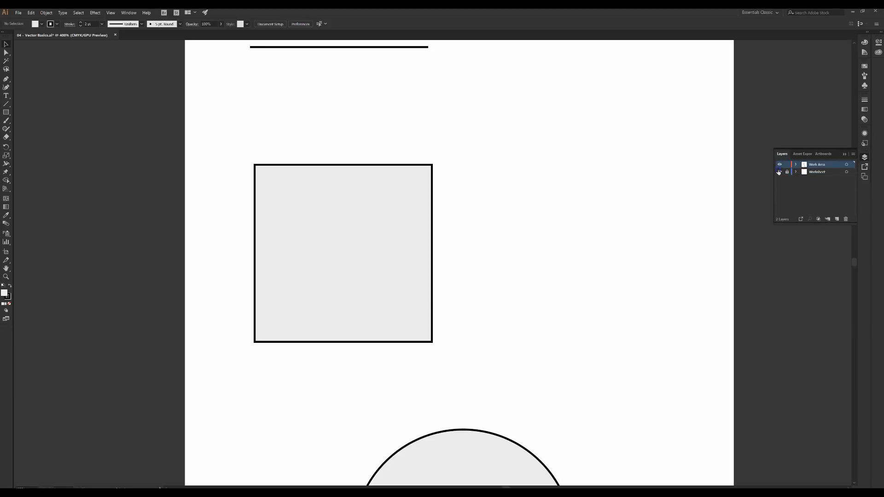
{"action": "left_click", "coordinate": [779, 173]}
{"action": "scroll", "coordinate": [467, 175], "scroll_direction": "up", "scroll_amount": 2}
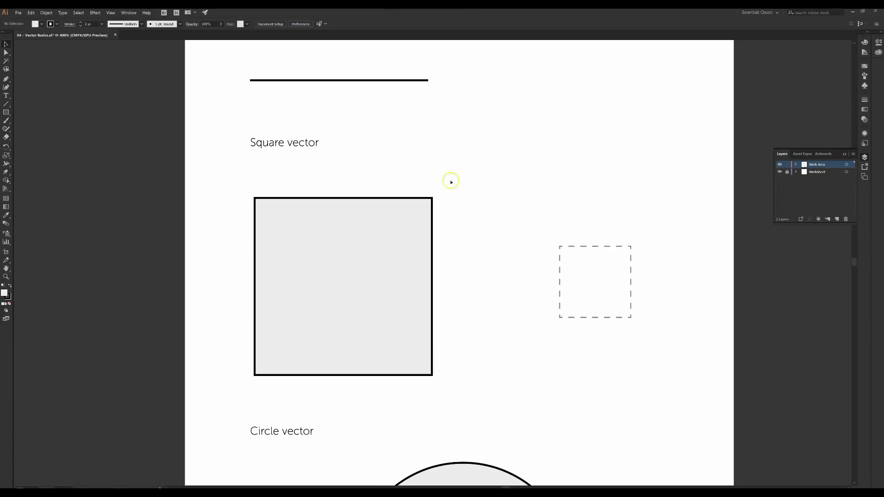
{"action": "scroll", "coordinate": [343, 164], "scroll_direction": "down", "scroll_amount": 1}
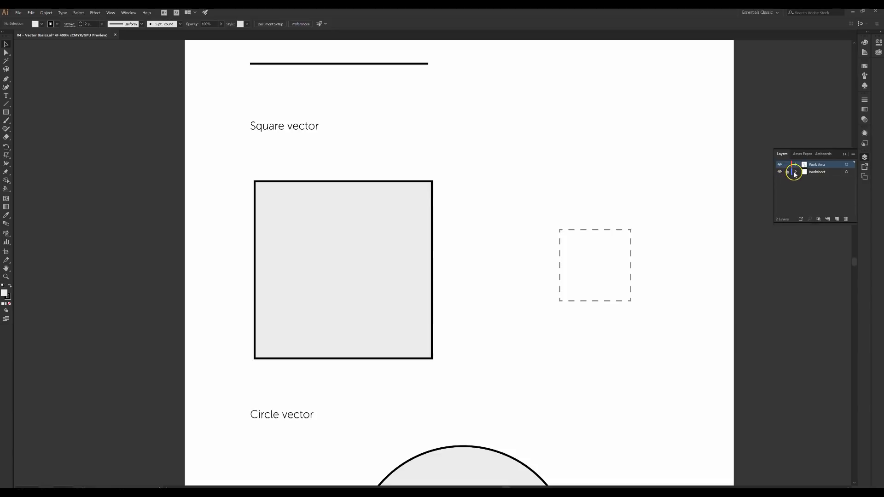
{"action": "left_click", "coordinate": [258, 123]}
{"action": "mouse_move", "coordinate": [252, 123]}
{"action": "left_mouse_down"}
{"action": "mouse_move", "coordinate": [298, 147]}
{"action": "mouse_move", "coordinate": [297, 134]}
{"action": "mouse_move", "coordinate": [259, 136]}
{"action": "left_mouse_up"}
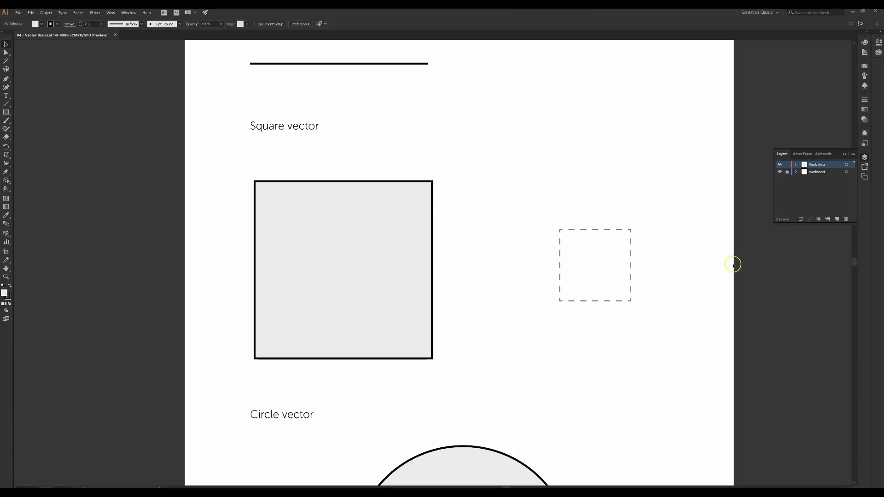
{"action": "left_click", "coordinate": [788, 173]}
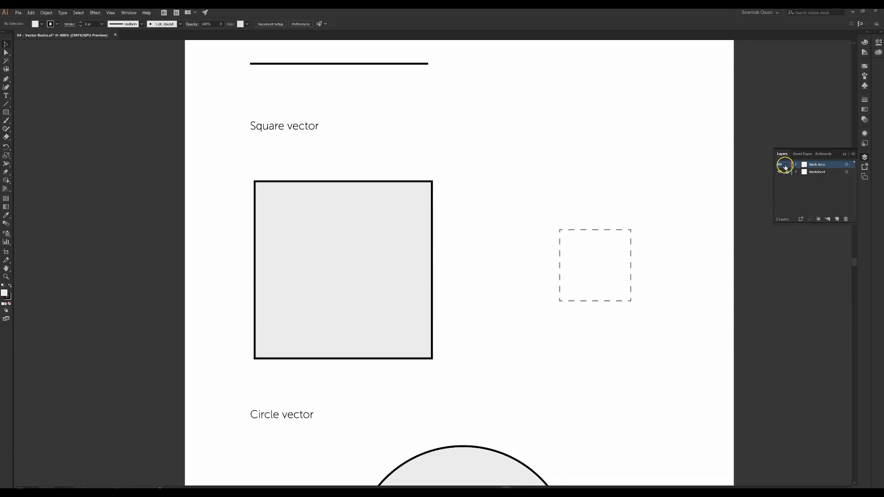
{"action": "double_click", "coordinate": [384, 182]}
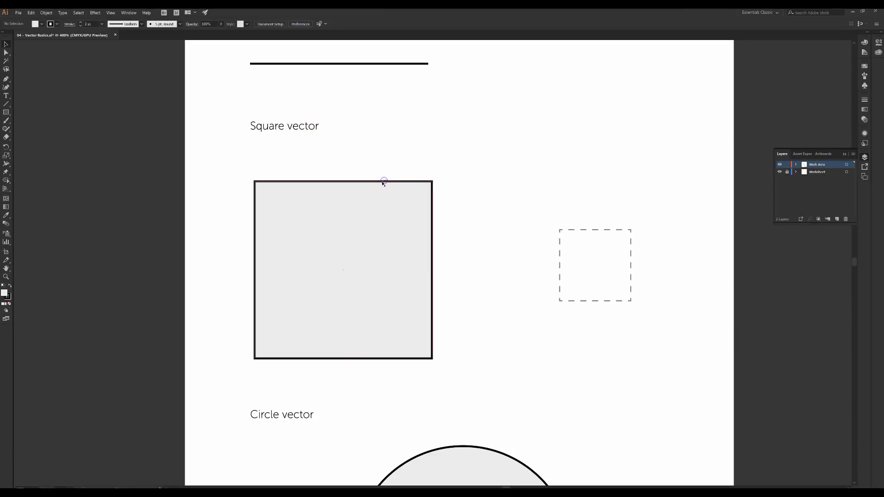
{"action": "left_click_drag", "start_coordinate": [360, 203], "coordinate": [422, 206]}
{"action": "key", "text": "ctrl+z"}
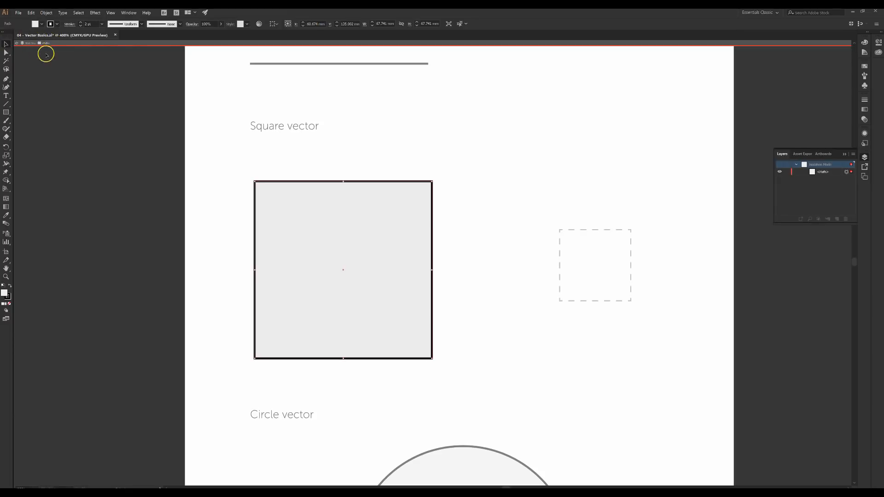
{"action": "left_click", "coordinate": [20, 47]}
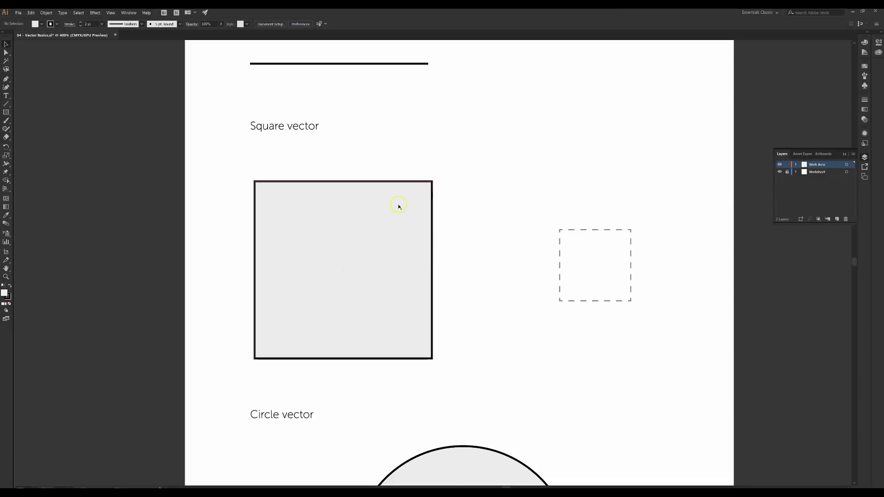
Unlock the Work Area layer, relock and unlock it, and select the big square
{"action": "left_click", "coordinate": [790, 164]}
{"action": "left_click", "coordinate": [343, 270]}
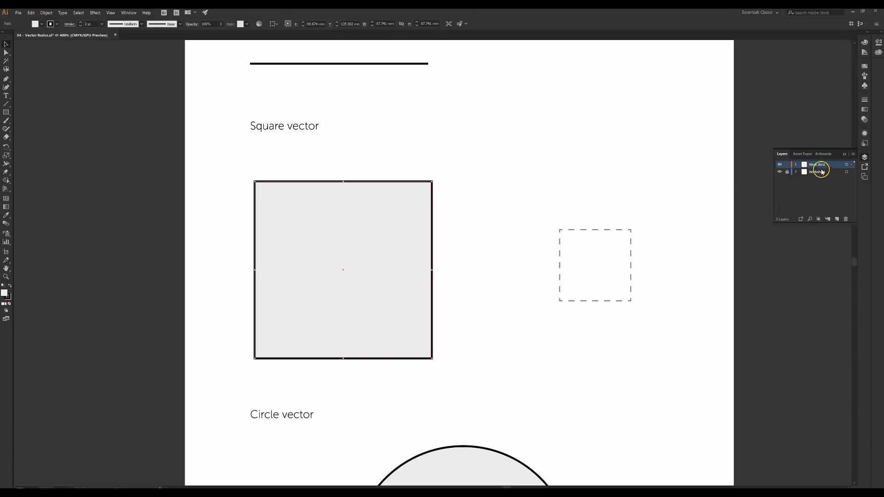
{"action": "left_click", "coordinate": [787, 165]}
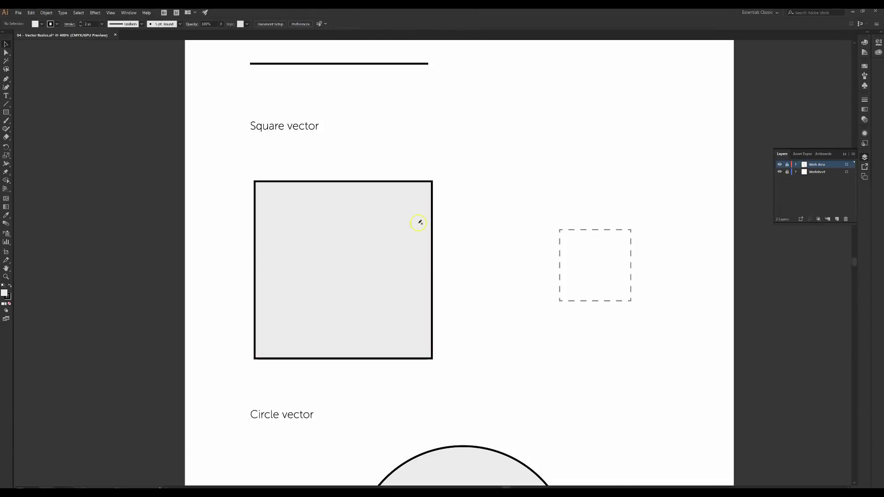
{"action": "left_click", "coordinate": [786, 166]}
{"action": "left_click", "coordinate": [403, 184]}
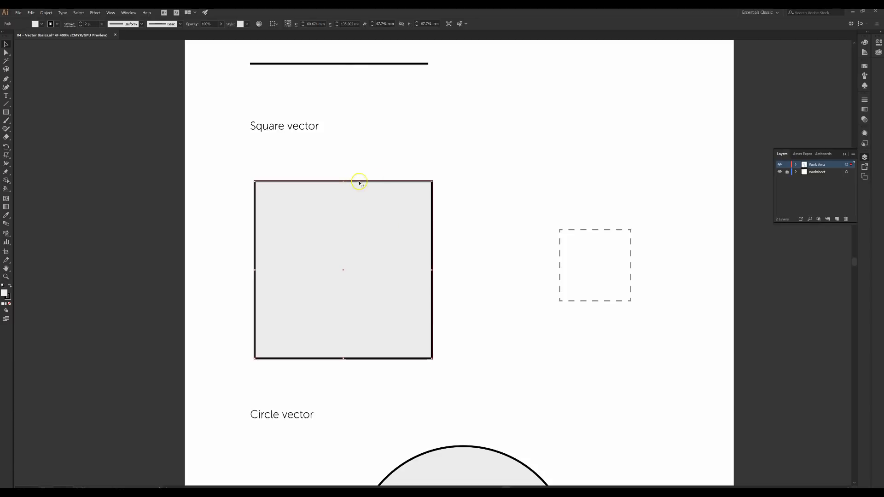
Unlock Worksheet, add and delete a Layer 3, then relock the Worksheet layer
{"action": "left_click", "coordinate": [787, 173]}
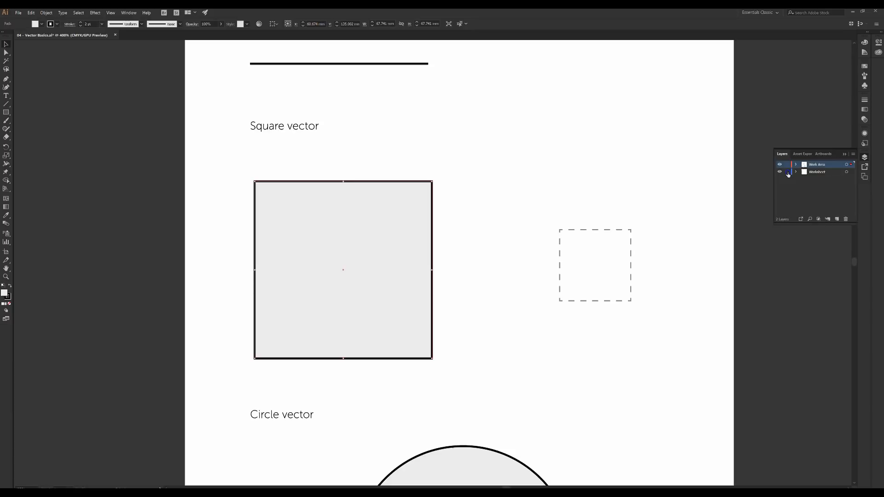
{"action": "left_click", "coordinate": [627, 230]}
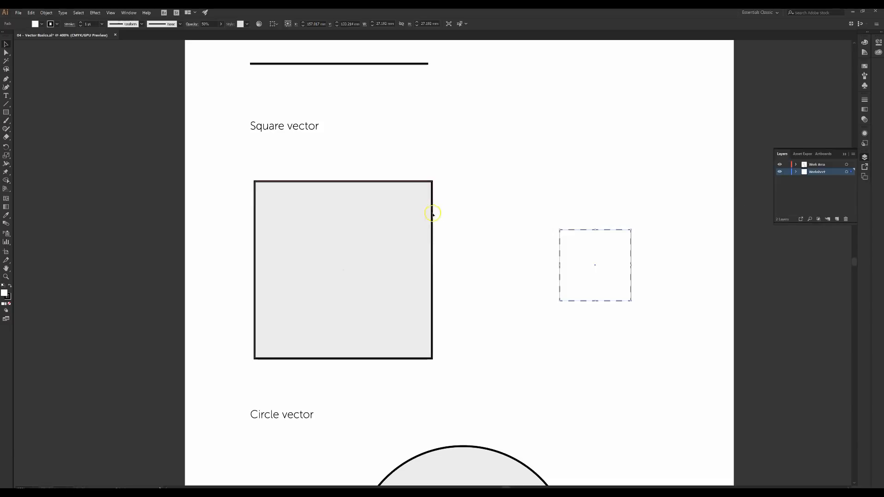
{"action": "left_click", "coordinate": [412, 189]}
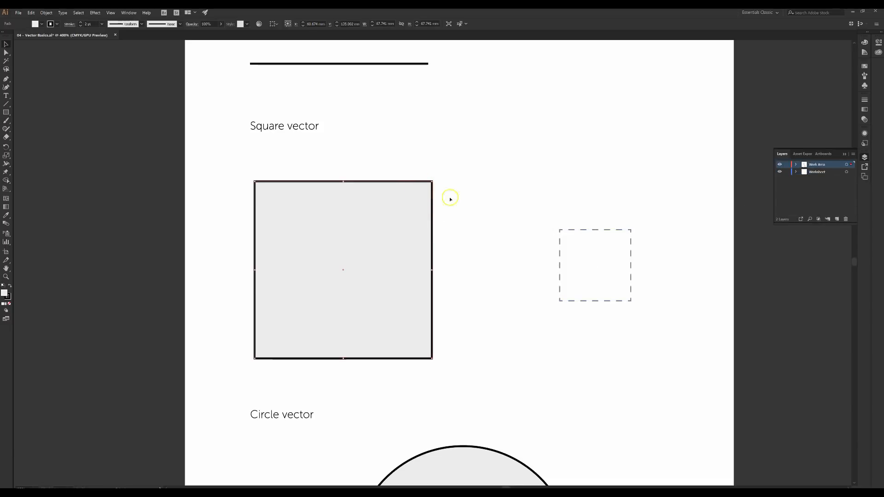
{"action": "left_click", "coordinate": [837, 220]}
{"action": "left_click", "coordinate": [845, 219]}
{"action": "left_click", "coordinate": [788, 171]}
Drag the big grey square right, then up and left, and deselect it
{"action": "left_click", "coordinate": [3, 44]}
{"action": "left_click_drag", "start_coordinate": [313, 211], "coordinate": [435, 211]}
{"action": "left_click_drag", "start_coordinate": [472, 263], "coordinate": [392, 247]}
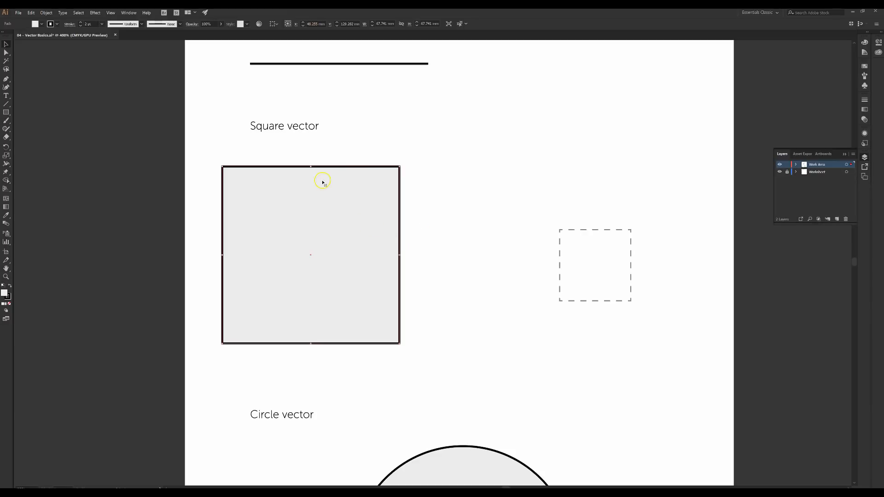
{"action": "left_click", "coordinate": [371, 144]}
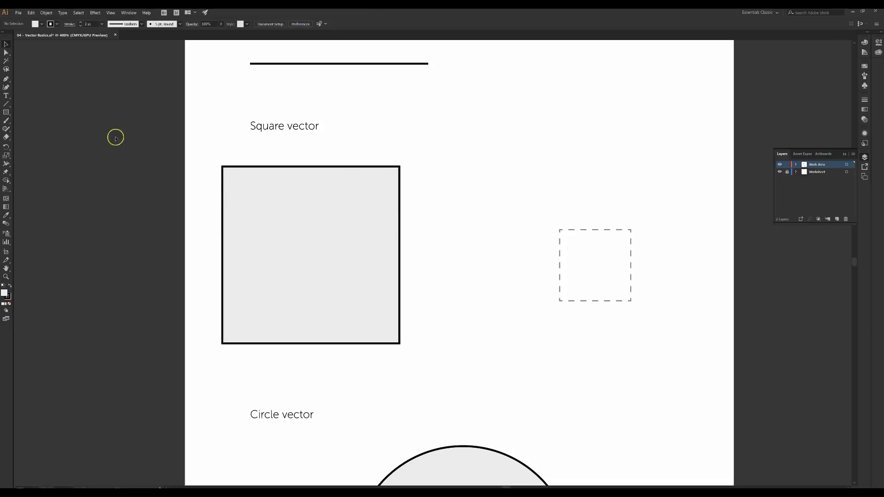
Draw a small grey square above the dashed square with its outline removed
{"action": "left_click", "coordinate": [7, 112]}
{"action": "left_click_drag", "start_coordinate": [463, 136], "coordinate": [530, 198]}
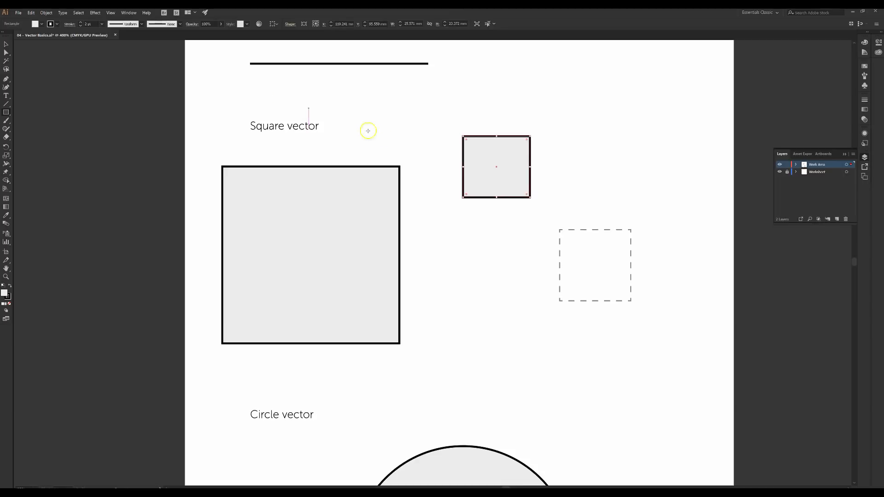
{"action": "left_click", "coordinate": [56, 24]}
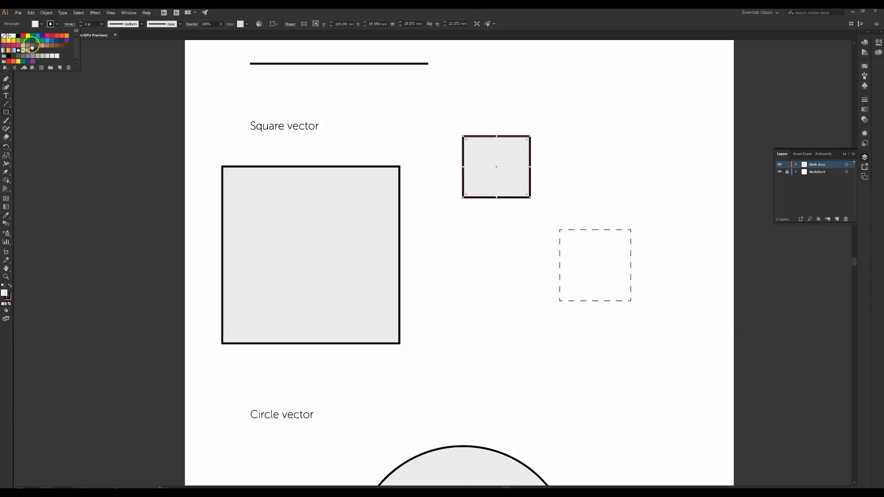
{"action": "left_click", "coordinate": [4, 35]}
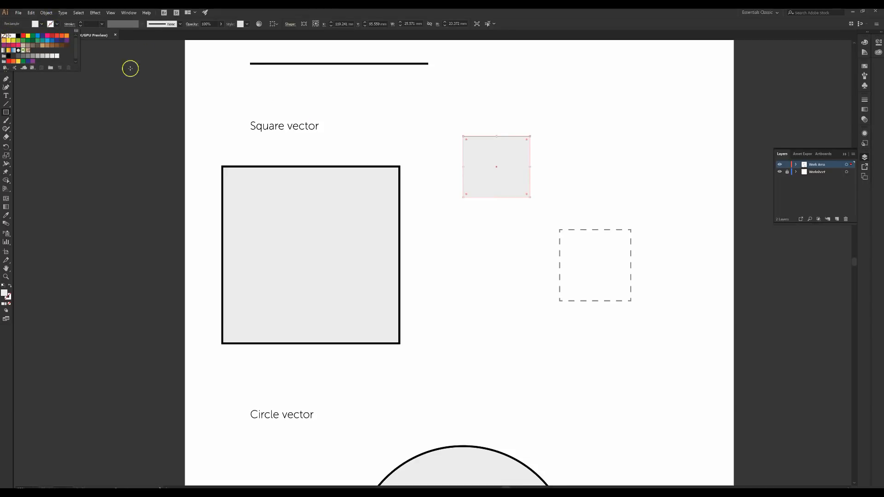
{"action": "left_click", "coordinate": [54, 89]}
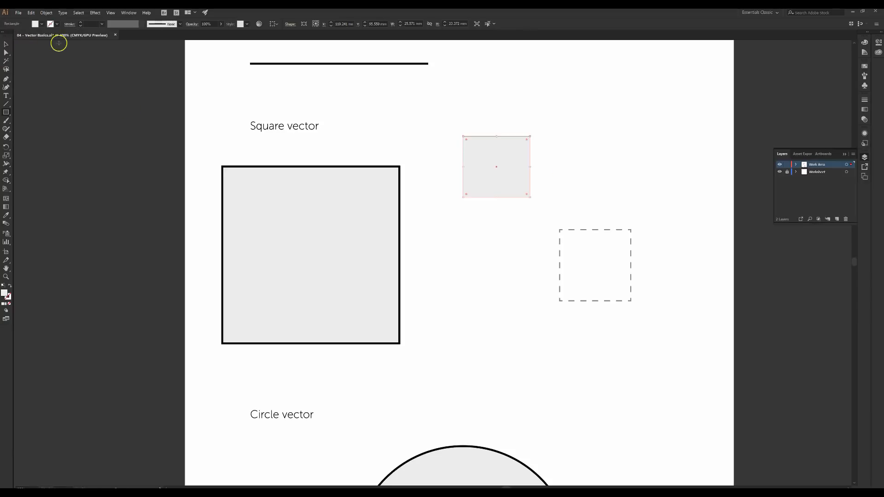
{"action": "left_click", "coordinate": [448, 191]}
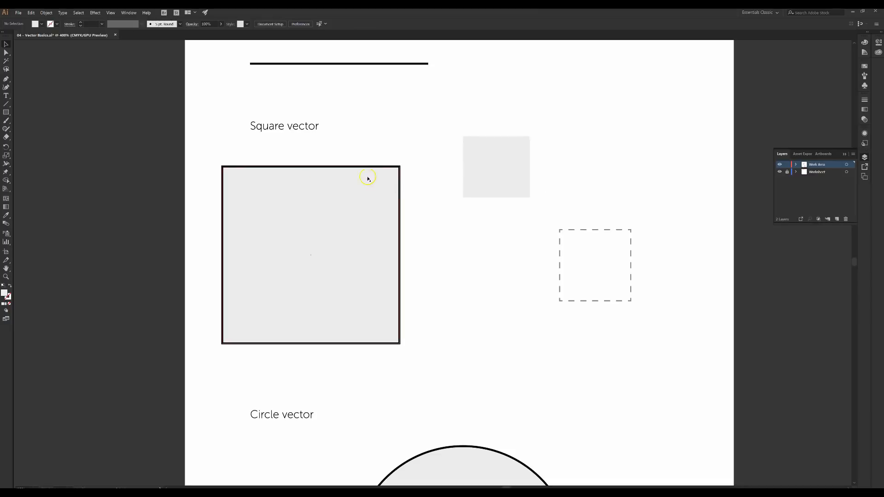
Draw an unfilled square with a black 1 pt outline overlapping the grey square
{"action": "left_click", "coordinate": [8, 113]}
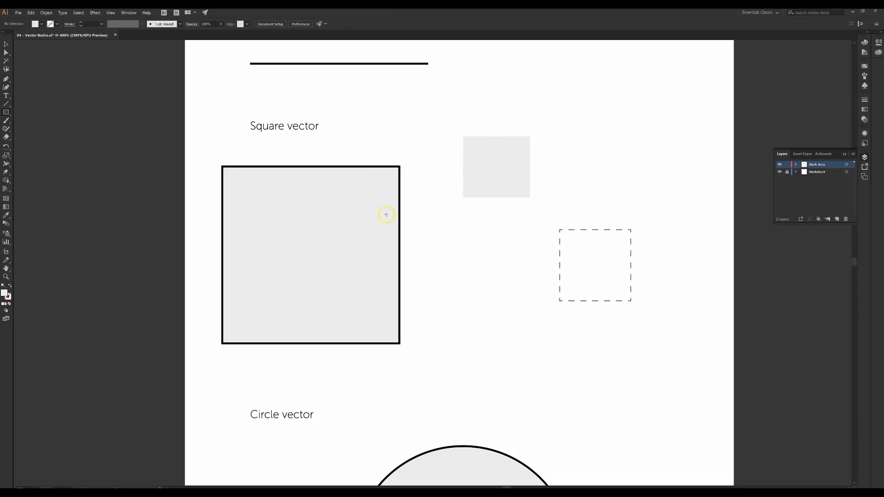
{"action": "left_click_drag", "start_coordinate": [428, 212], "coordinate": [497, 270]}
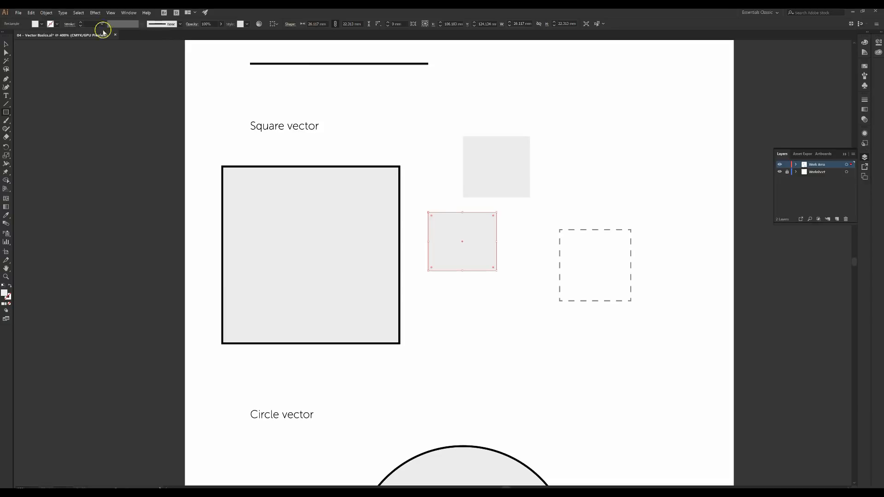
{"action": "left_click", "coordinate": [36, 24]}
{"action": "left_click", "coordinate": [4, 36]}
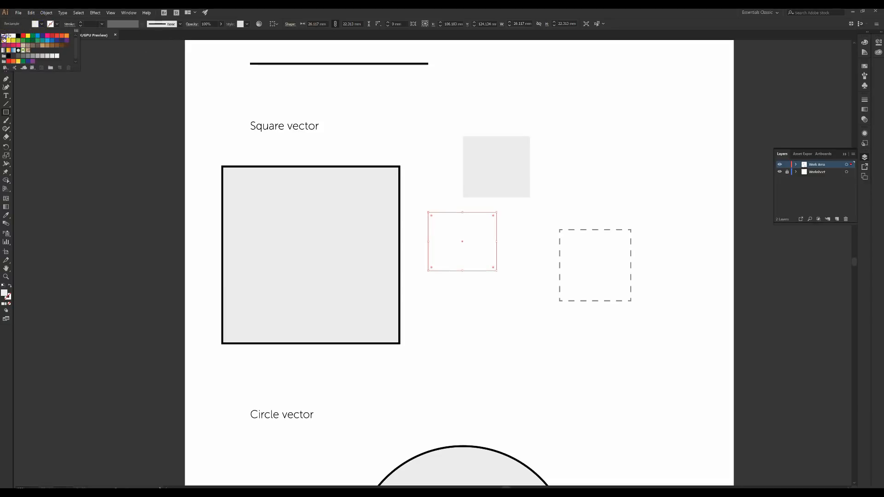
{"action": "left_click", "coordinate": [51, 24]}
{"action": "left_click", "coordinate": [18, 36]}
{"action": "left_click", "coordinate": [422, 283]}
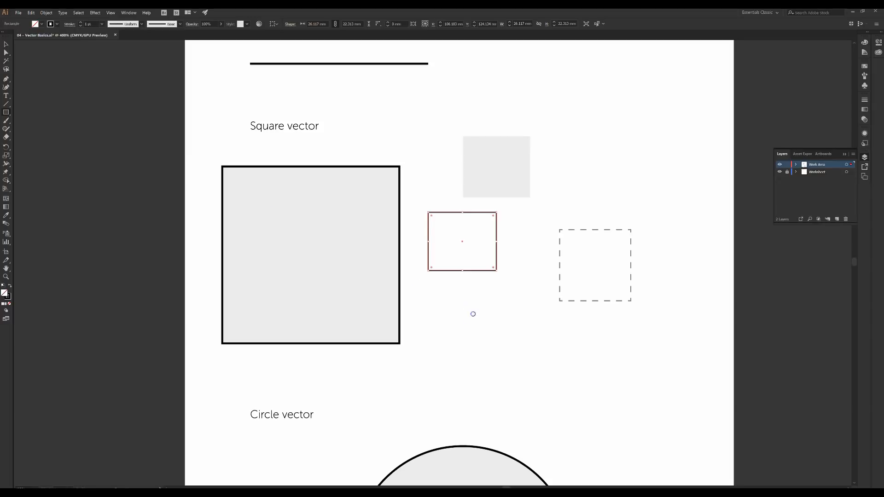
{"action": "key", "text": "v"}
{"action": "left_click", "coordinate": [519, 224]}
{"action": "left_click_drag", "start_coordinate": [497, 233], "coordinate": [505, 196]}
{"action": "left_click", "coordinate": [499, 178]}
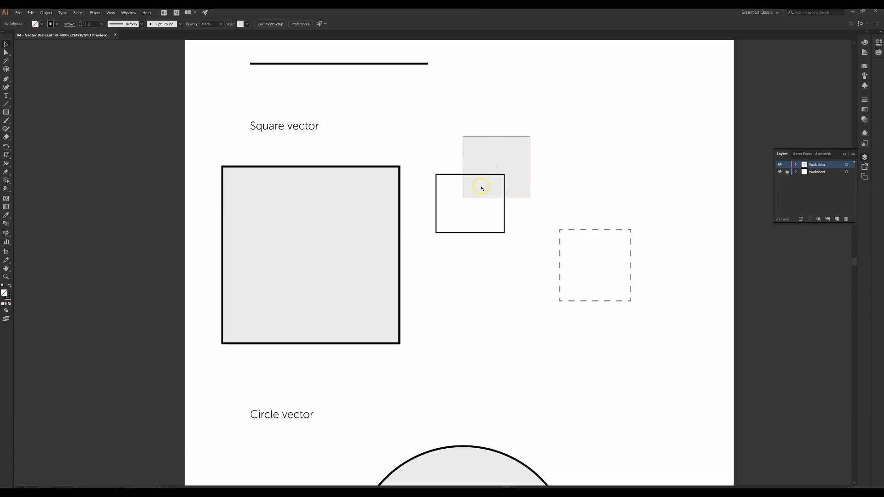
Inspect the big square's fill and stroke in the Color Picker, then select the small grey square
{"action": "left_click", "coordinate": [328, 217]}
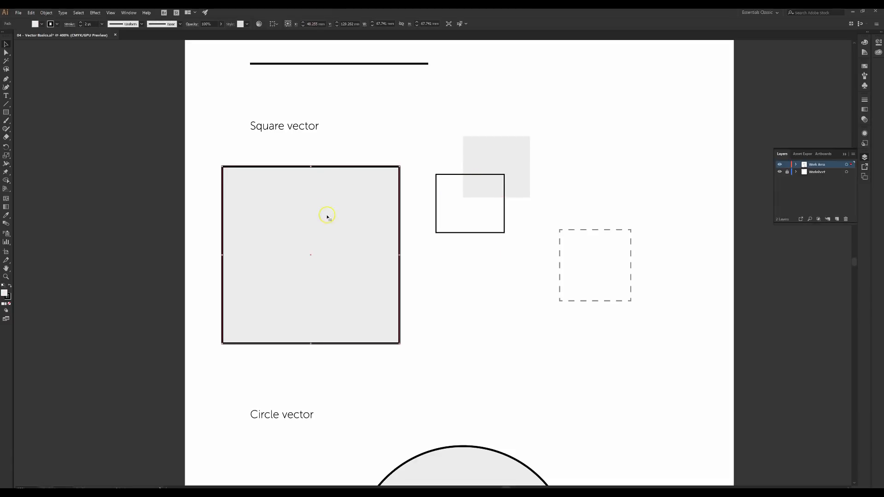
{"action": "double_click", "coordinate": [5, 293]}
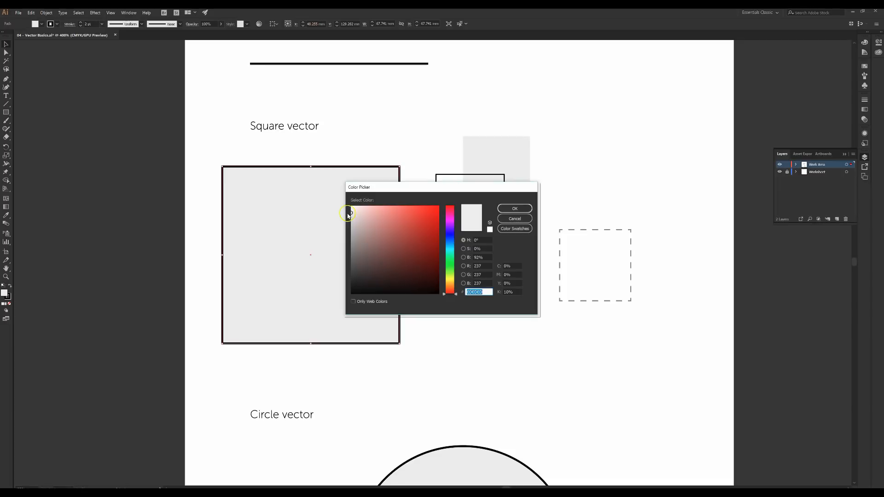
{"action": "left_click", "coordinate": [514, 209]}
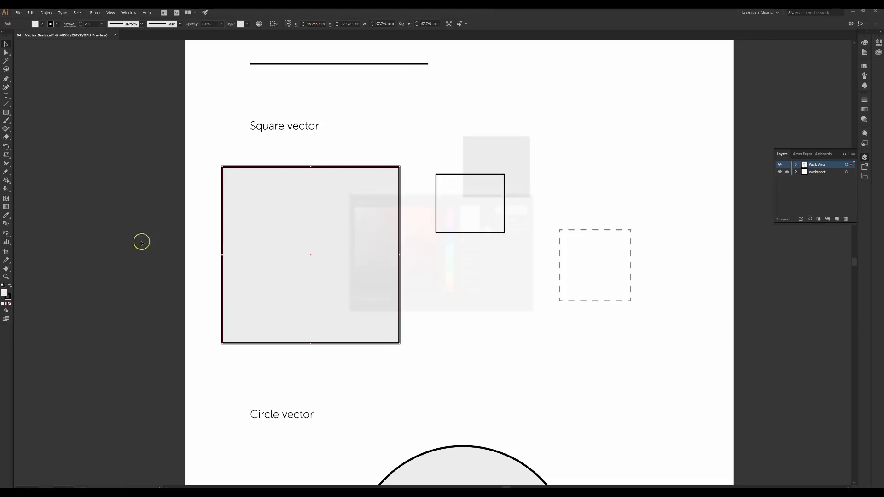
{"action": "left_click", "coordinate": [10, 300]}
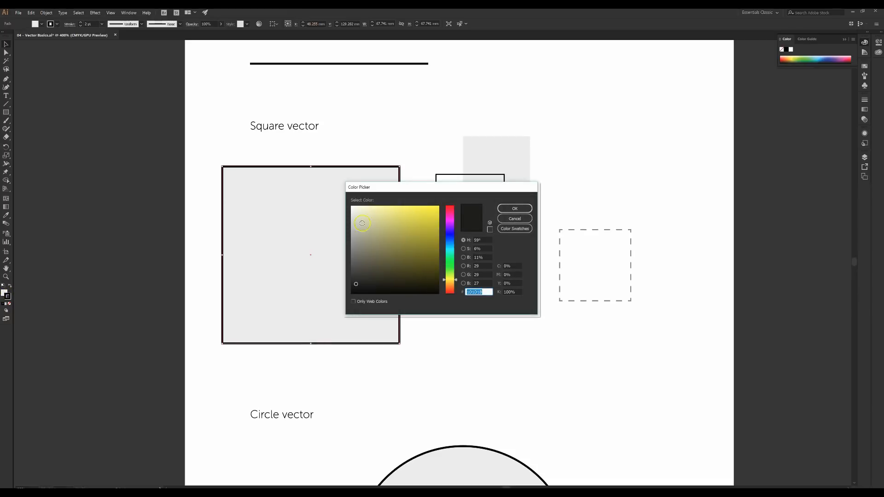
{"action": "left_click", "coordinate": [513, 210]}
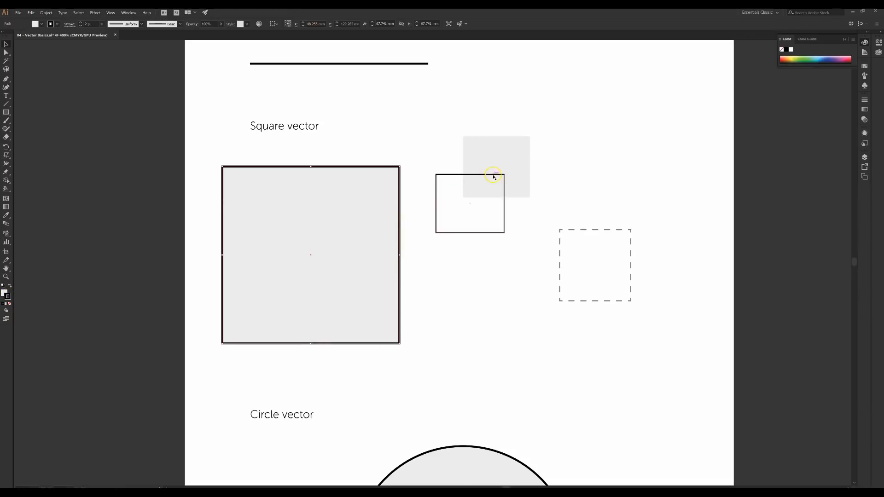
{"action": "left_click", "coordinate": [474, 164]}
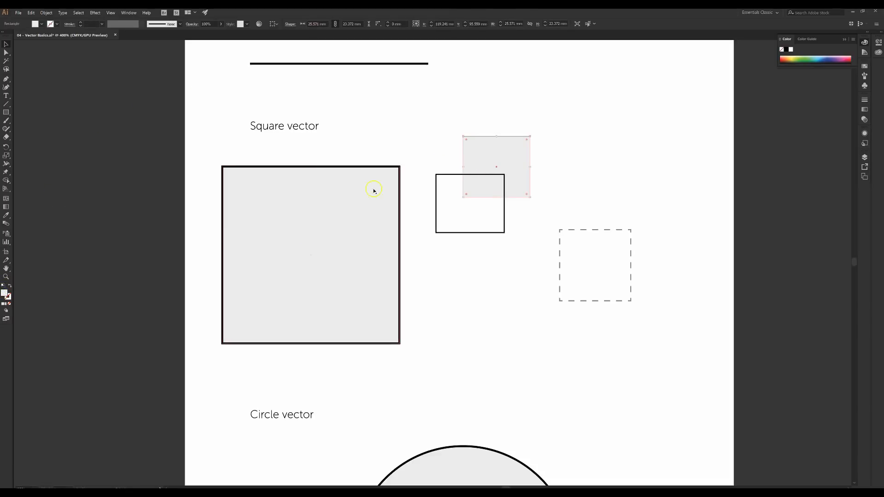
{"action": "double_click", "coordinate": [5, 293]}
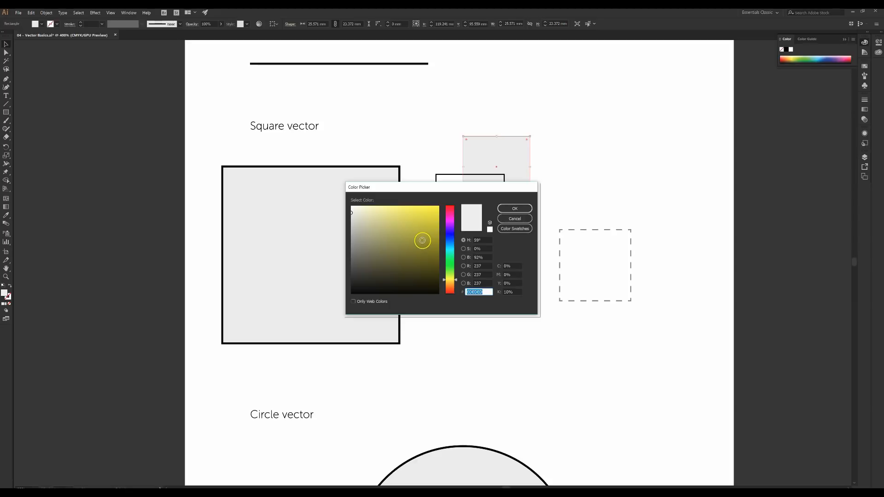
{"action": "mouse_move", "coordinate": [427, 245]}
{"action": "left_mouse_down"}
{"action": "mouse_move", "coordinate": [406, 236]}
{"action": "mouse_move", "coordinate": [425, 220]}
{"action": "left_mouse_up"}
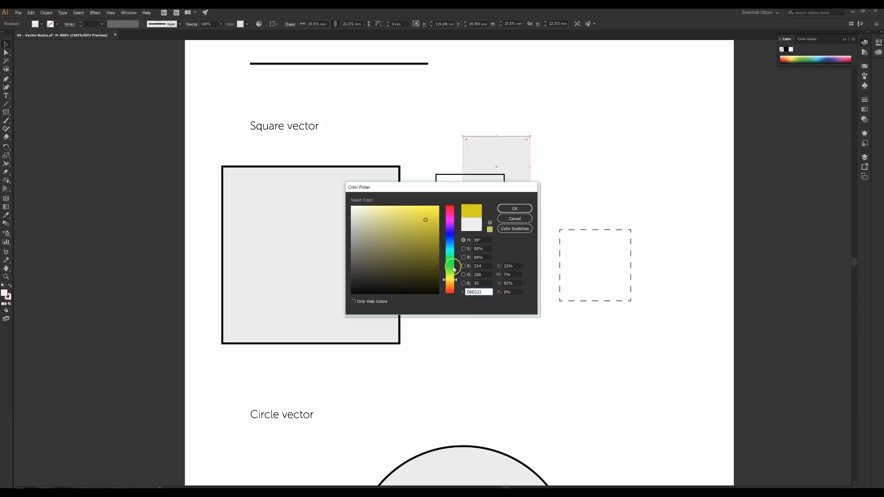
{"action": "mouse_move", "coordinate": [456, 280]}
{"action": "left_mouse_down"}
{"action": "mouse_move", "coordinate": [455, 256]}
{"action": "mouse_move", "coordinate": [408, 246]}
{"action": "mouse_move", "coordinate": [423, 260]}
{"action": "left_mouse_up"}
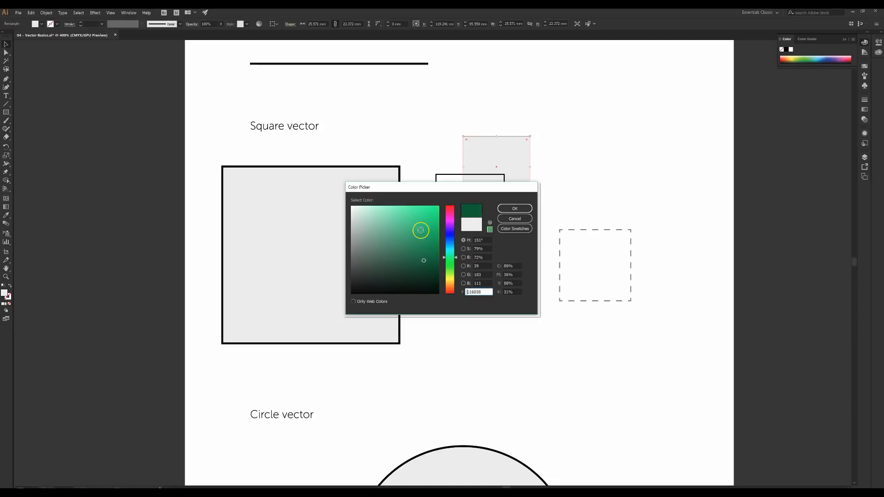
{"action": "left_click", "coordinate": [484, 293]}
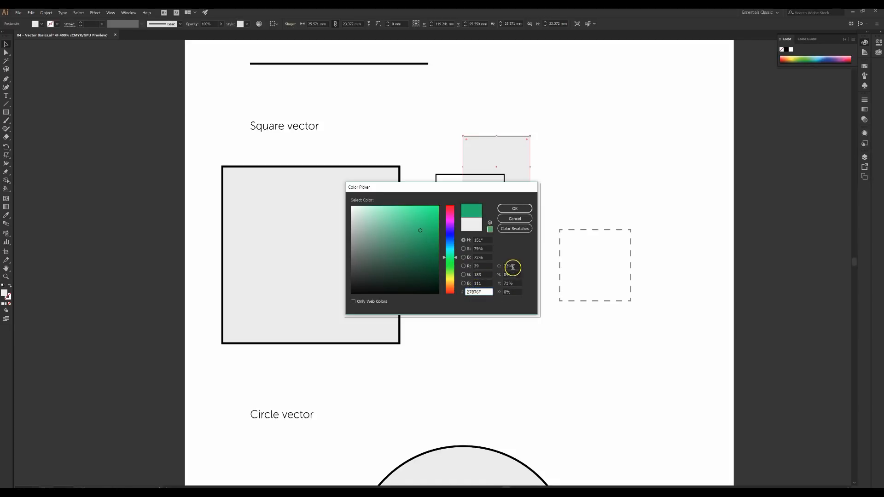
{"action": "left_click", "coordinate": [400, 232]}
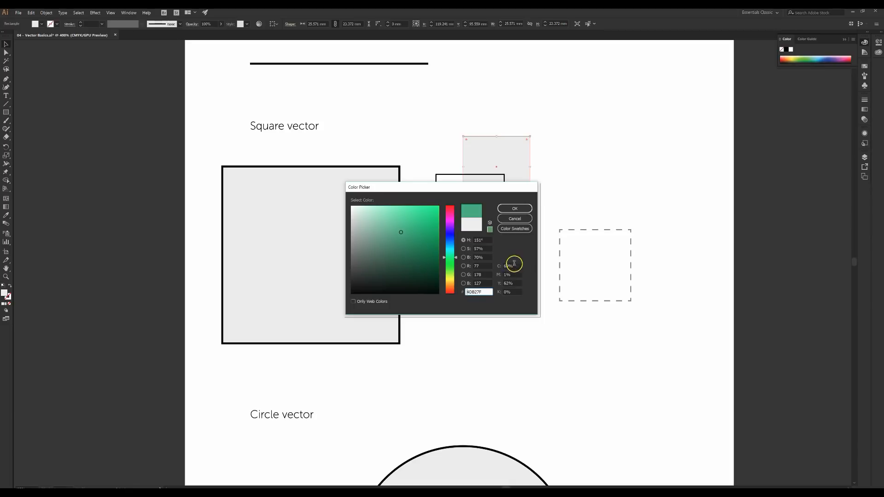
{"action": "left_click", "coordinate": [432, 246]}
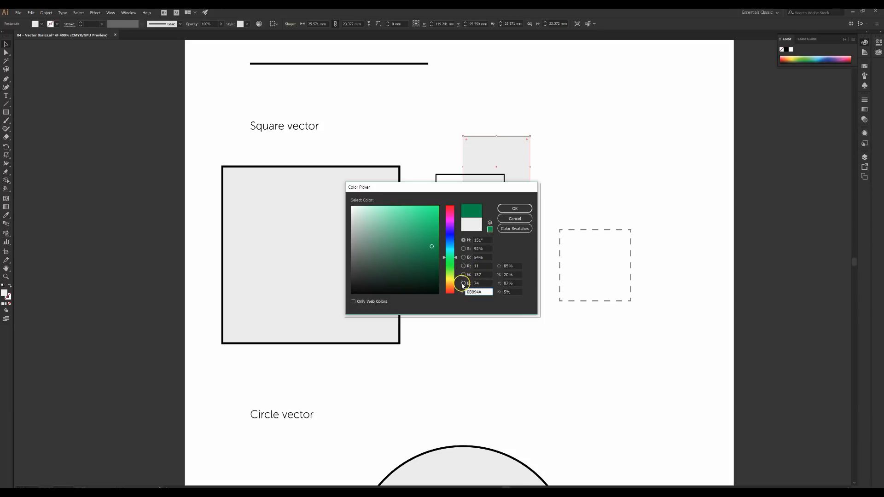
{"action": "left_click", "coordinate": [463, 267]}
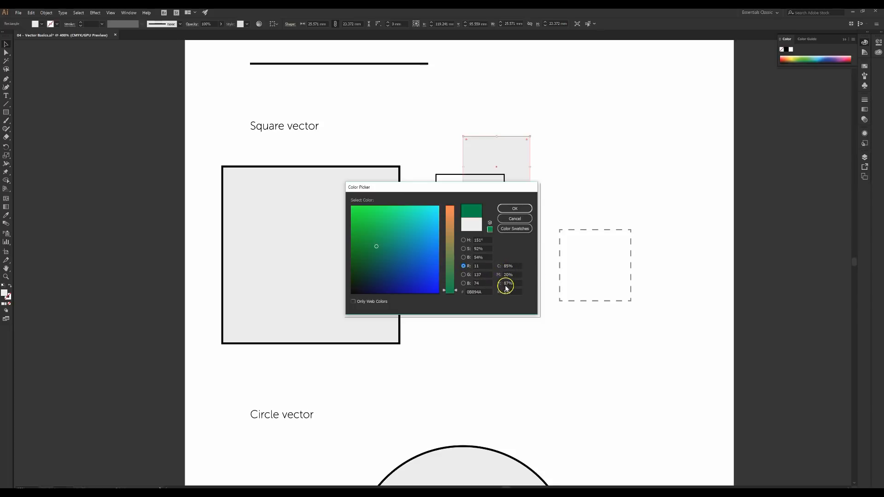
{"action": "left_click", "coordinate": [463, 240]}
{"action": "left_click", "coordinate": [488, 292]}
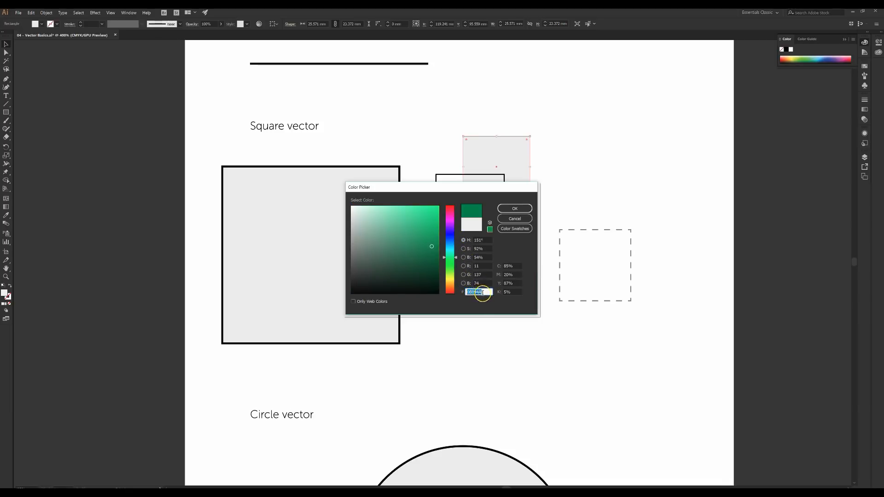
{"action": "left_click", "coordinate": [417, 224]}
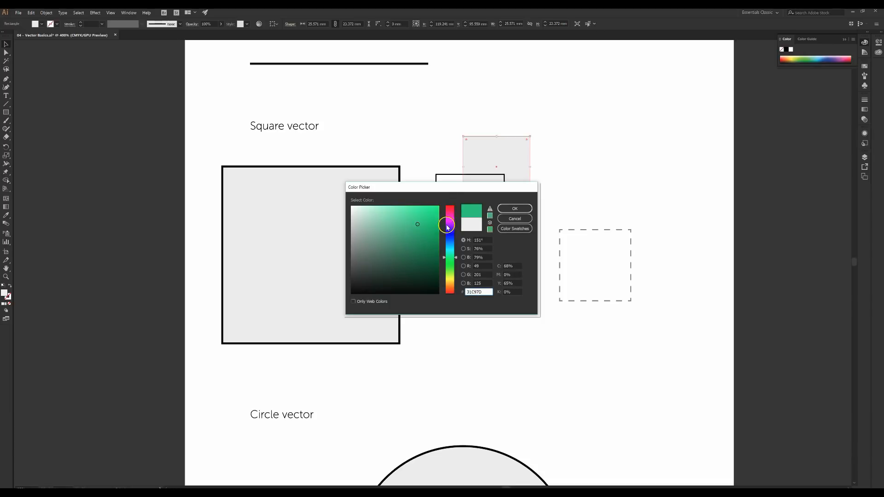
{"action": "left_click", "coordinate": [446, 226]}
{"action": "left_click", "coordinate": [450, 237]}
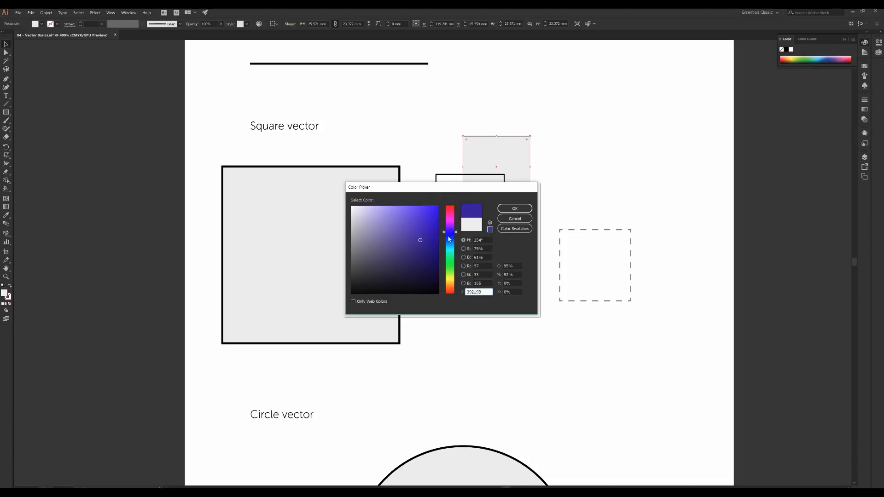
{"action": "left_click", "coordinate": [449, 253]}
{"action": "left_click", "coordinate": [427, 231]}
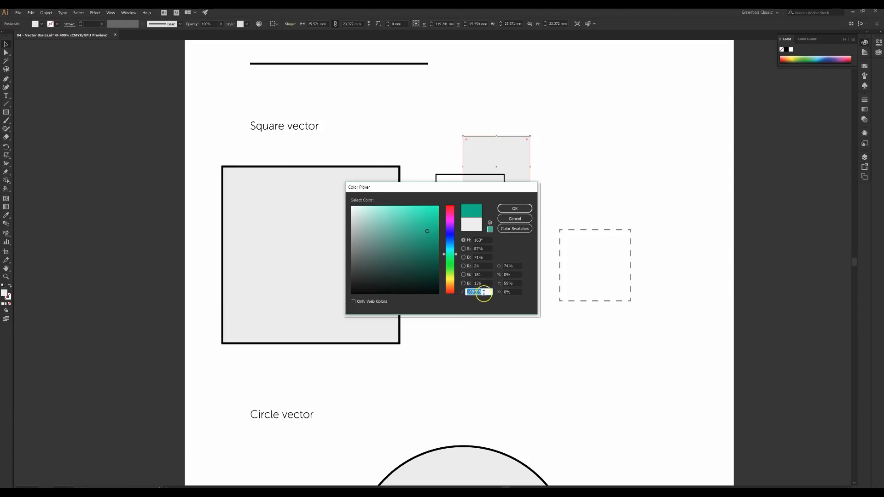
{"action": "left_click", "coordinate": [515, 219]}
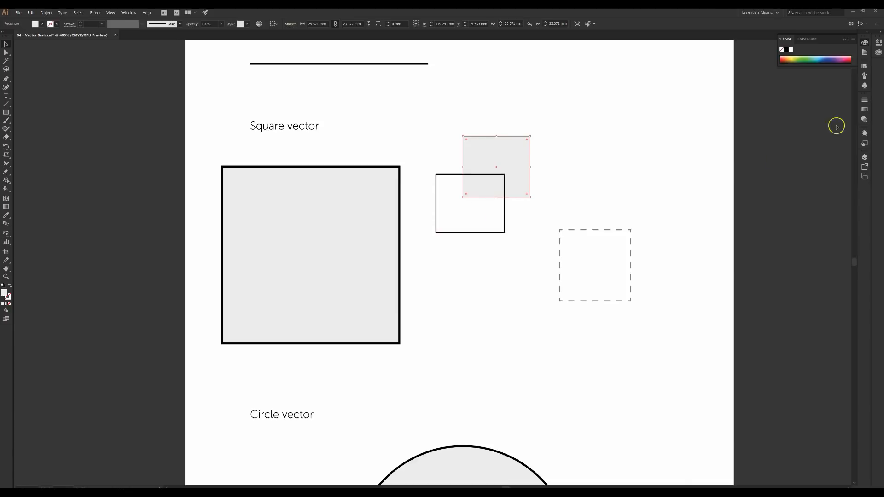
Open and enlarge the Swatches panel, then check the big square's R 237, G 237, B 237 fill
{"action": "left_click", "coordinate": [864, 66]}
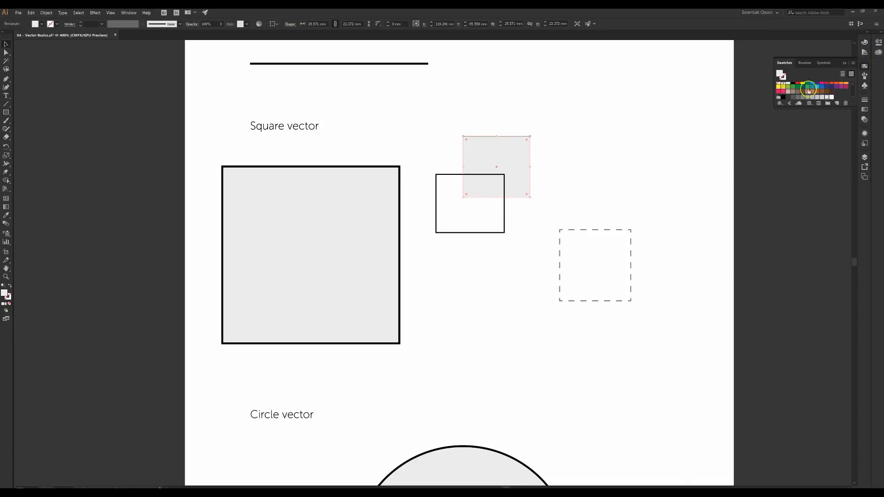
{"action": "left_click_drag", "start_coordinate": [801, 107], "coordinate": [799, 225]}
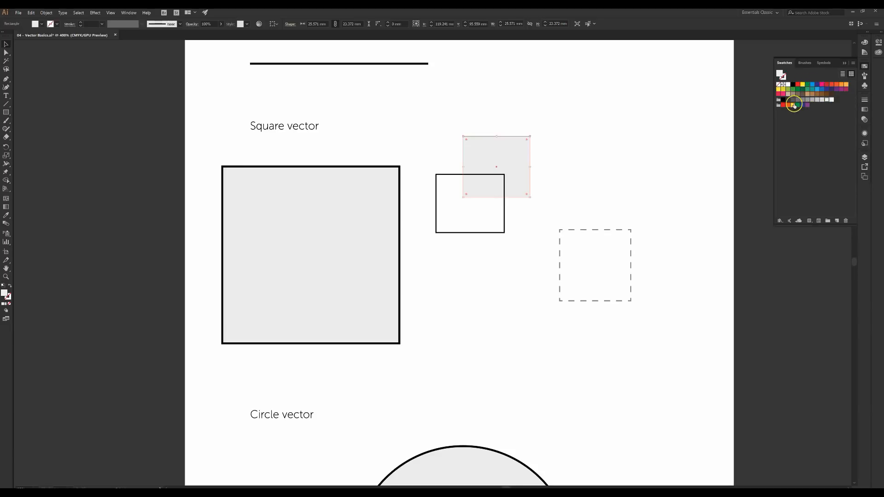
{"action": "left_click", "coordinate": [255, 216]}
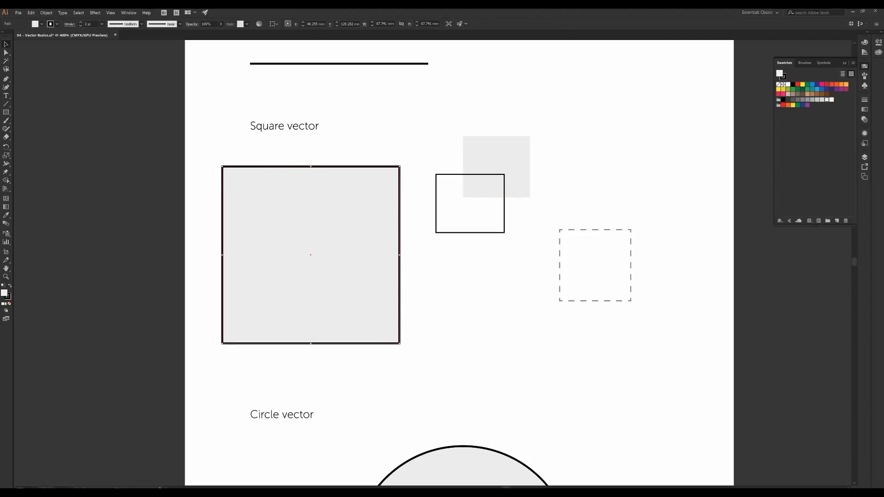
{"action": "double_click", "coordinate": [4, 292]}
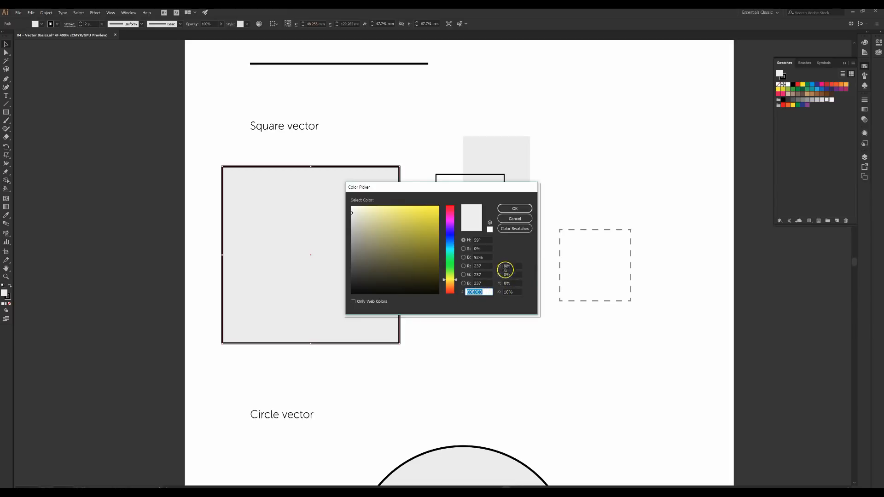
{"action": "left_click", "coordinate": [512, 209]}
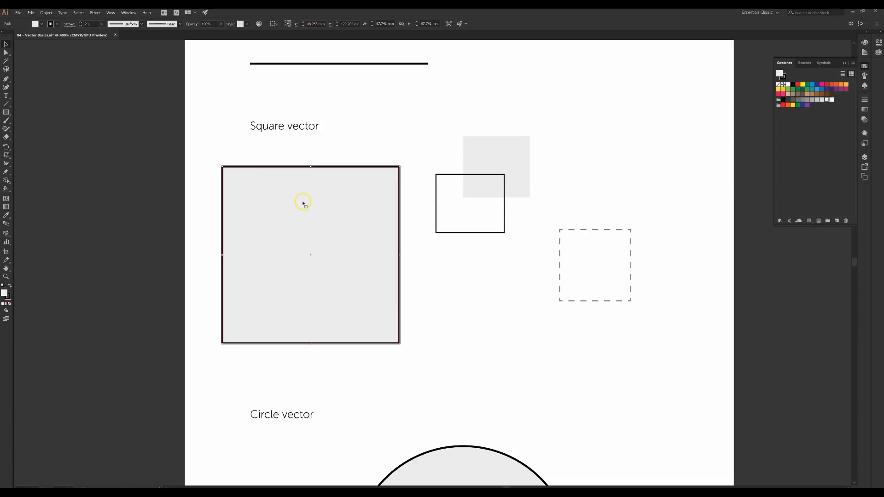
Fill the small grey square with red from the Fill swatches
{"action": "left_click", "coordinate": [534, 167]}
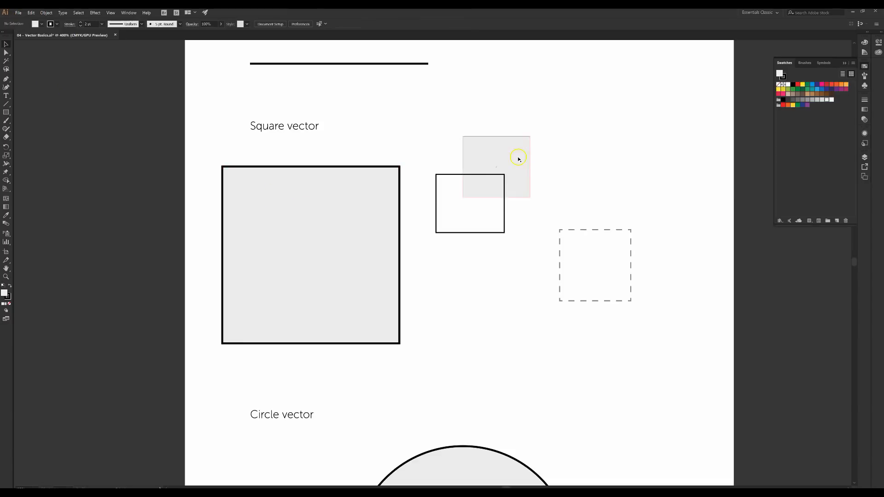
{"action": "left_click", "coordinate": [42, 24]}
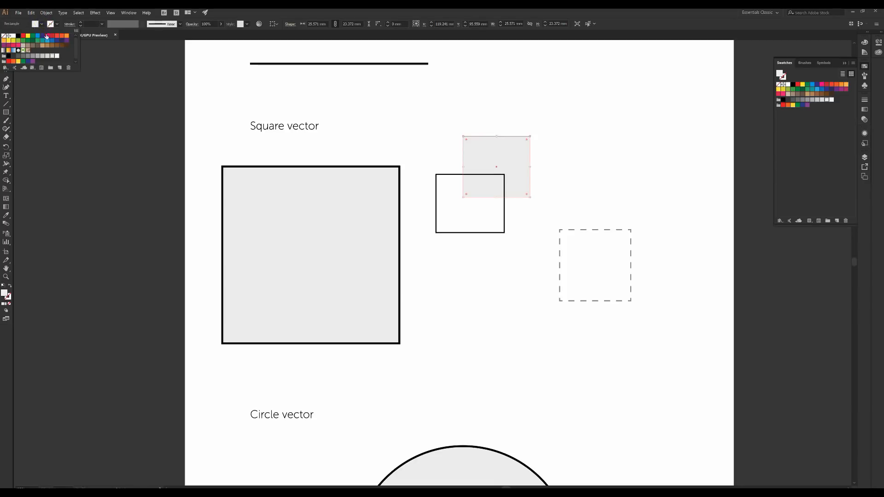
{"action": "left_click", "coordinate": [8, 61]}
{"action": "left_click", "coordinate": [534, 281]}
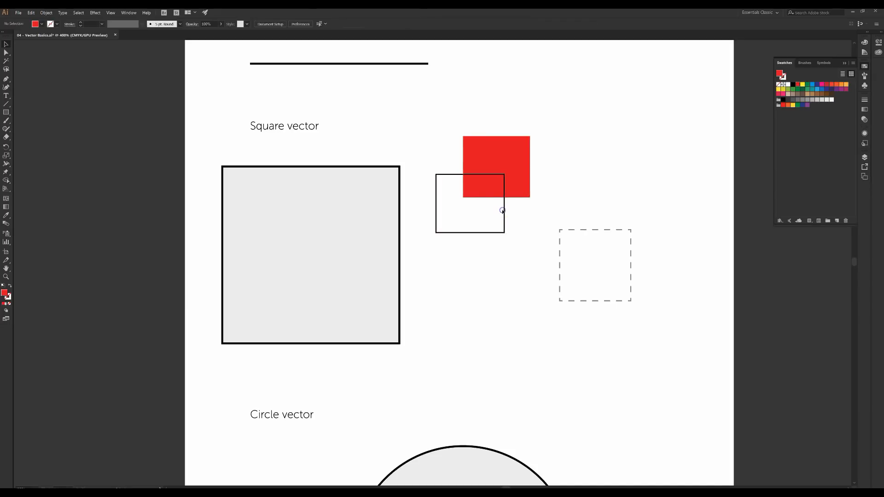
Give the overlapping outlined square a blue stroke and deselect it
{"action": "left_click", "coordinate": [505, 211]}
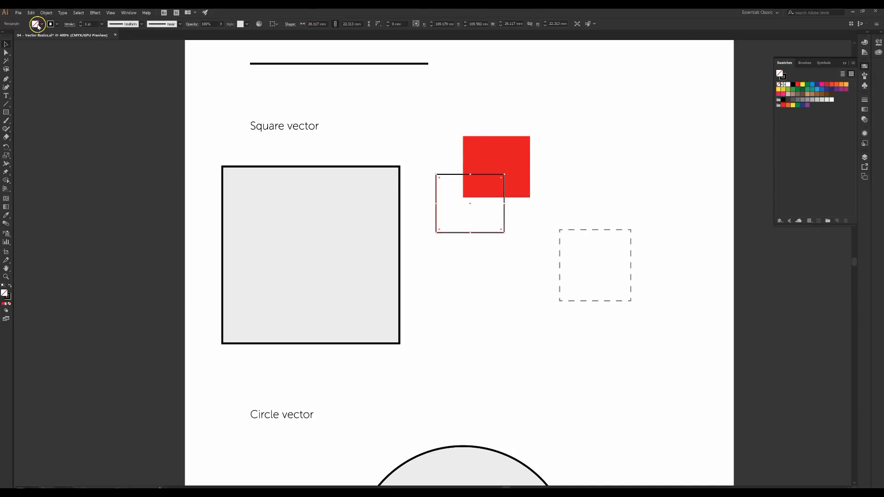
{"action": "left_click", "coordinate": [50, 24]}
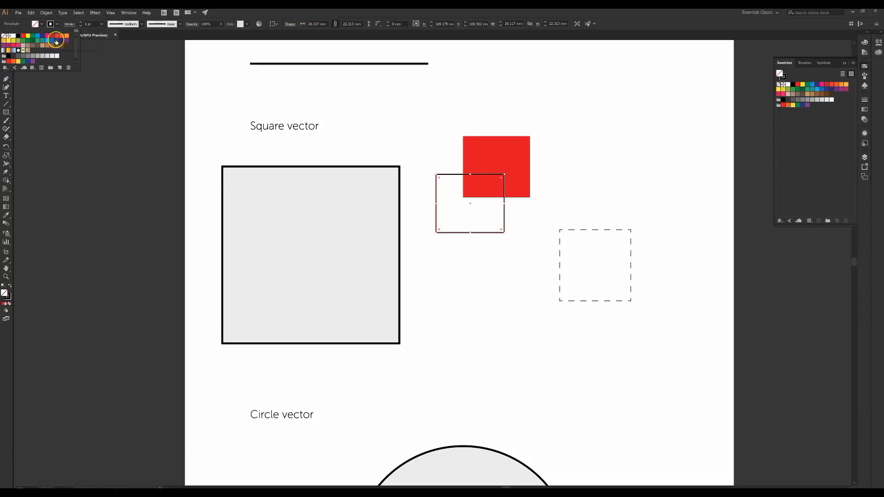
{"action": "left_click", "coordinate": [42, 40]}
{"action": "left_click", "coordinate": [38, 36]}
{"action": "left_click", "coordinate": [335, 239]}
{"action": "left_click", "coordinate": [463, 252]}
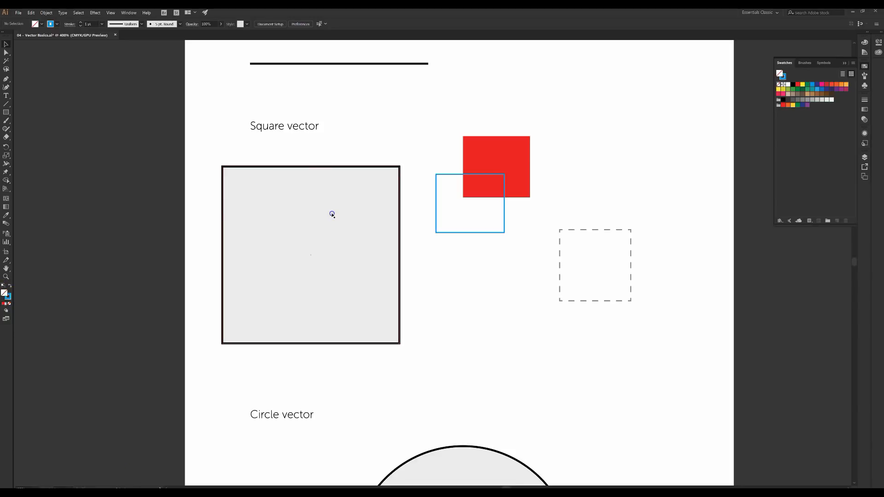
Stretch and resize the grey square by its handles, then undo with Ctrl+Z
{"action": "left_click", "coordinate": [365, 179]}
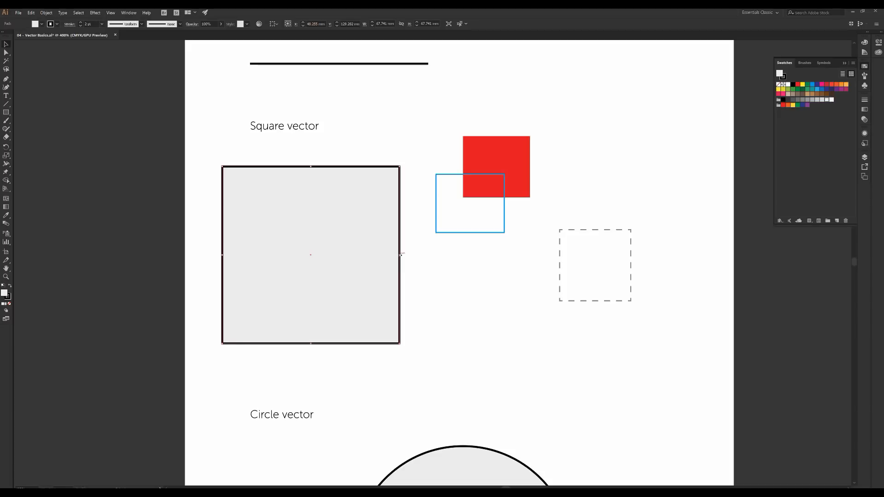
{"action": "left_click_drag", "start_coordinate": [400, 253], "coordinate": [541, 248]}
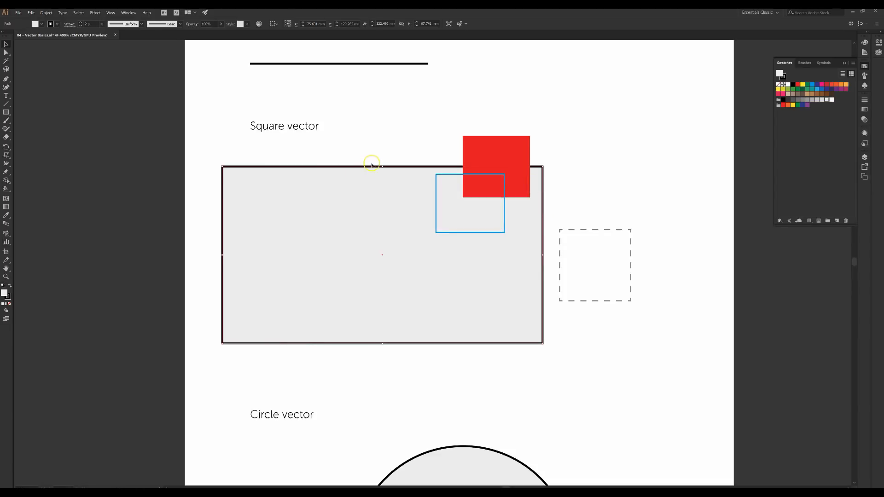
{"action": "left_click_drag", "start_coordinate": [381, 166], "coordinate": [379, 256]}
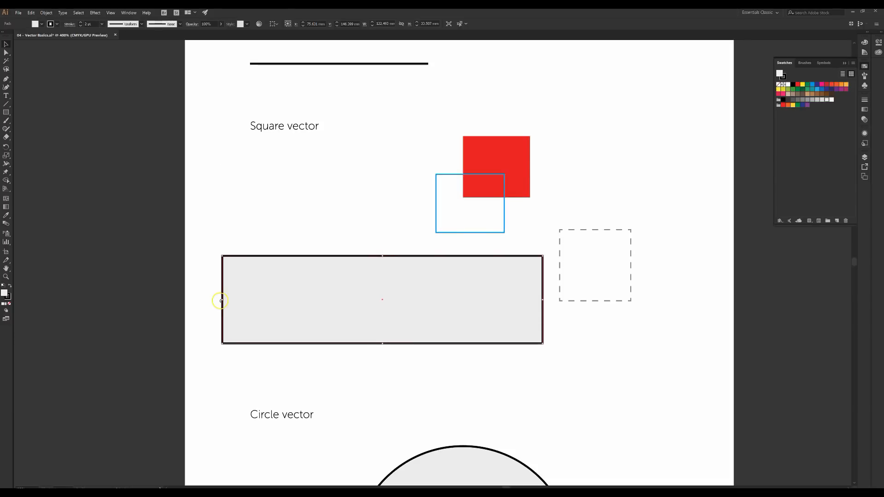
{"action": "left_click_drag", "start_coordinate": [221, 254], "coordinate": [240, 157]}
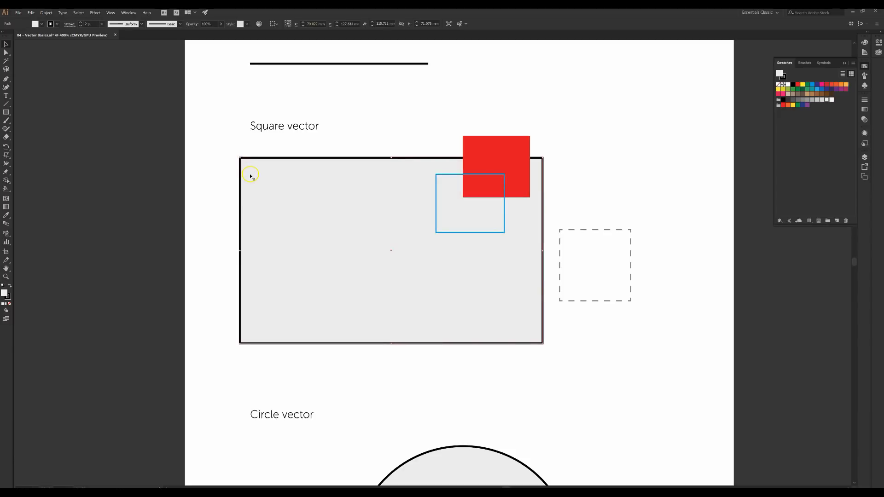
{"action": "key", "text": "ctrl+z"}
{"action": "key", "text": "ctrl+z"}
{"action": "key", "text": "ctrl+z"}
{"action": "key", "text": "ctrl+z"}
{"action": "key", "text": "ctrl+z"}
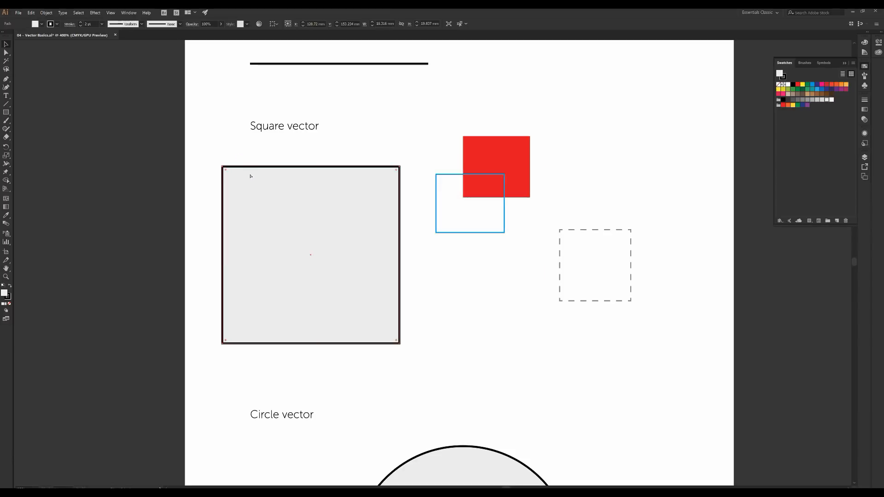
Shrink the grey square from its top-right corner, enlarge it, then undo to original size
{"action": "left_click", "coordinate": [423, 243]}
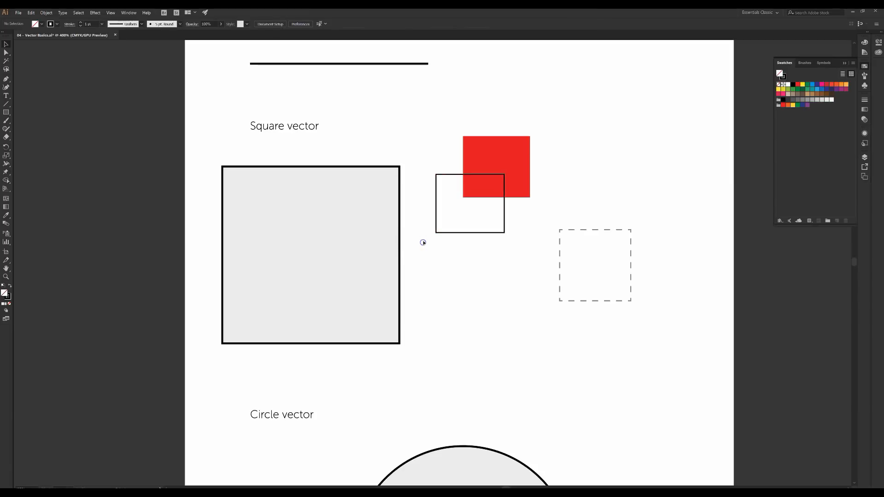
{"action": "left_click", "coordinate": [381, 198]}
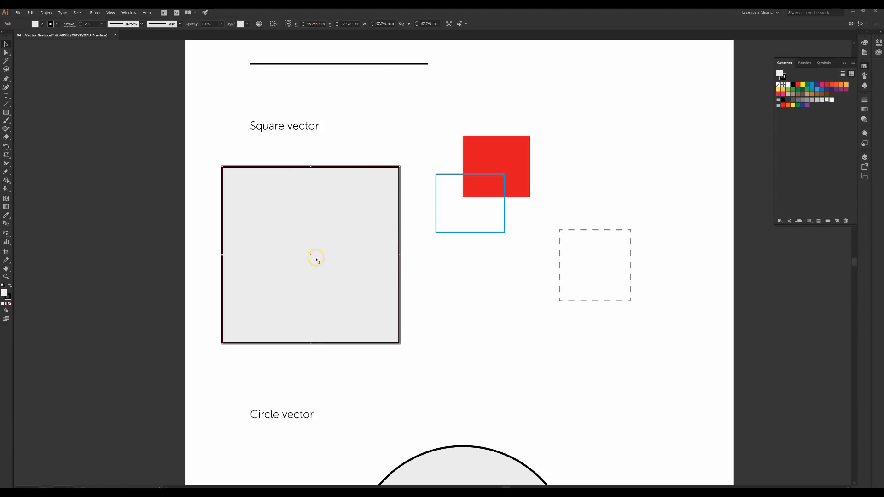
{"action": "left_click_drag", "start_coordinate": [399, 167], "coordinate": [288, 269]}
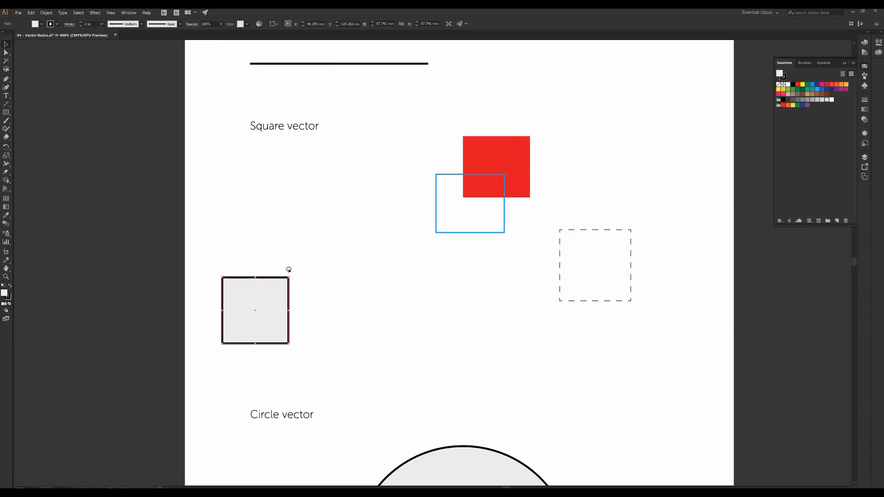
{"action": "left_click", "coordinate": [369, 253]}
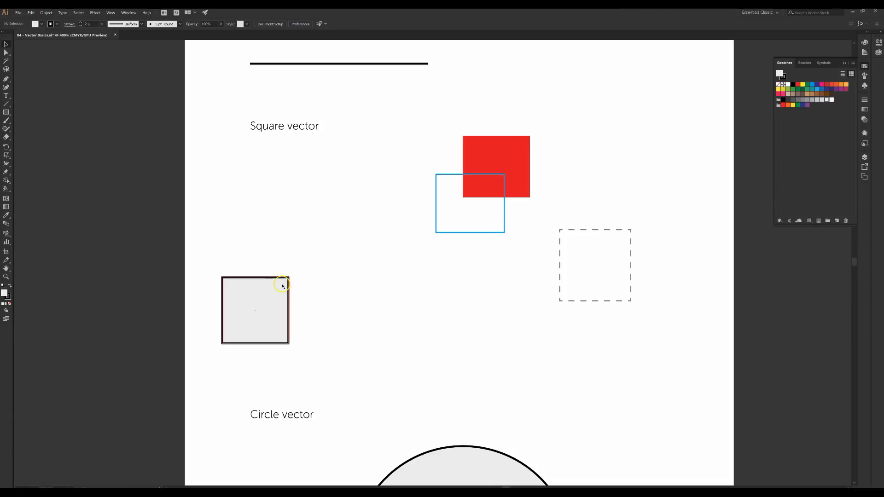
{"action": "left_click", "coordinate": [291, 277]}
{"action": "left_click_drag", "start_coordinate": [289, 277], "coordinate": [411, 174]}
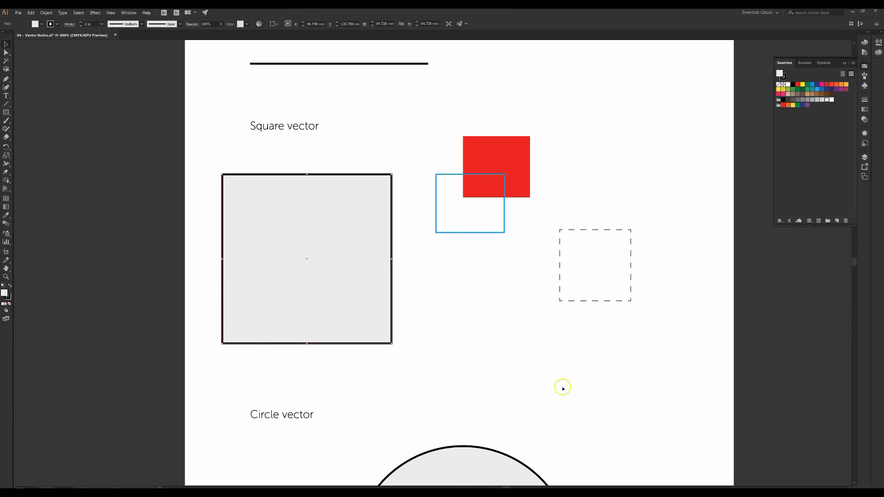
{"action": "key", "text": "ctrl+z"}
{"action": "key", "text": "ctrl+z"}
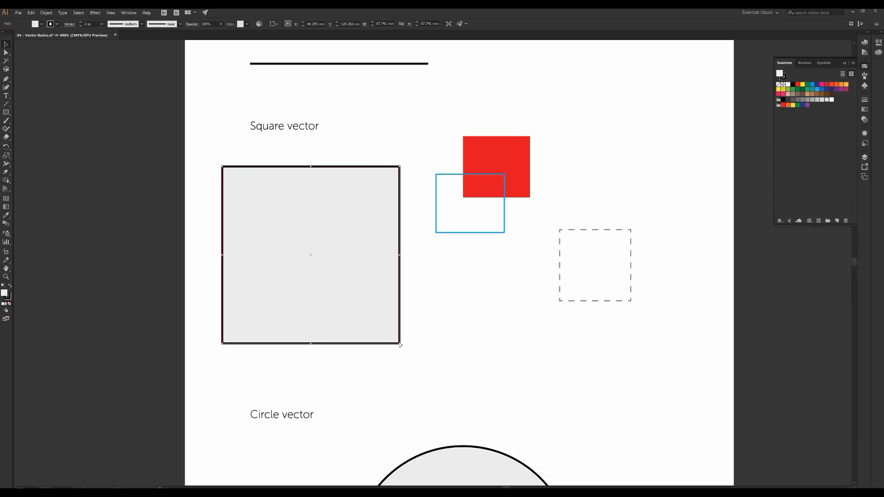
Try rotating the grey square, including into a 45° diamond, then undo back to upright
{"action": "left_click_drag", "start_coordinate": [410, 345], "coordinate": [435, 286]}
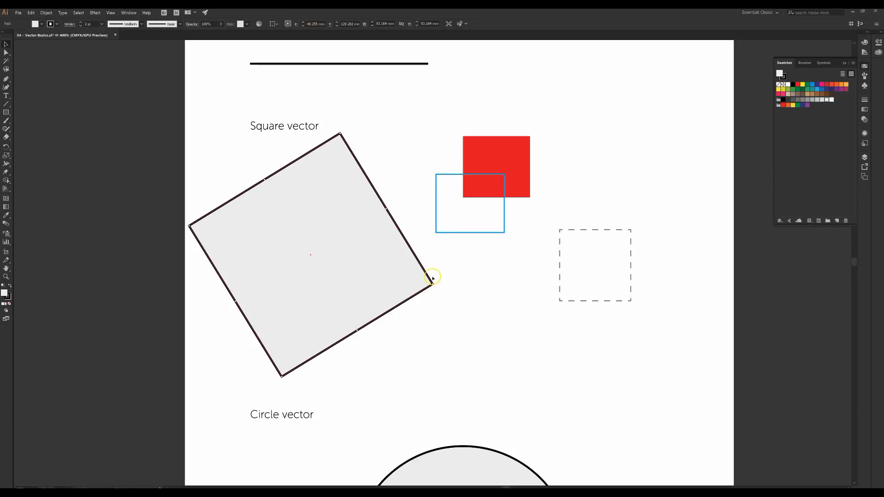
{"action": "key", "text": "ctrl+z"}
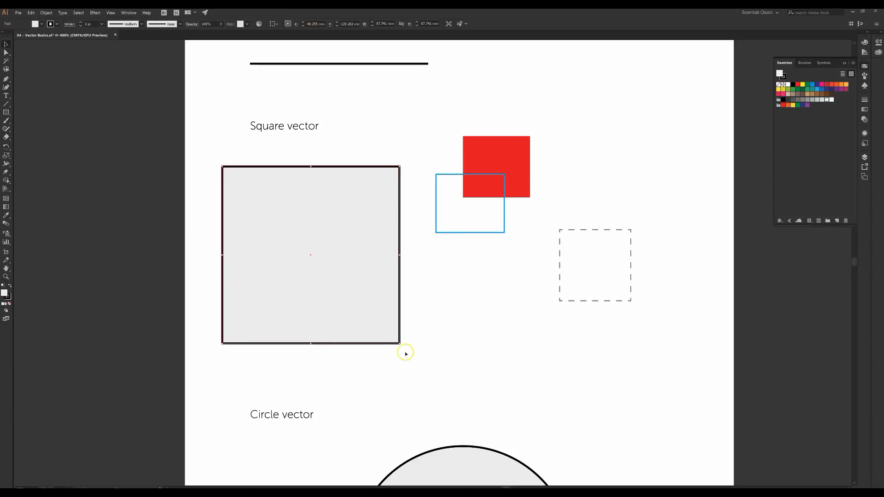
{"action": "left_click_drag", "start_coordinate": [400, 344], "coordinate": [276, 372]}
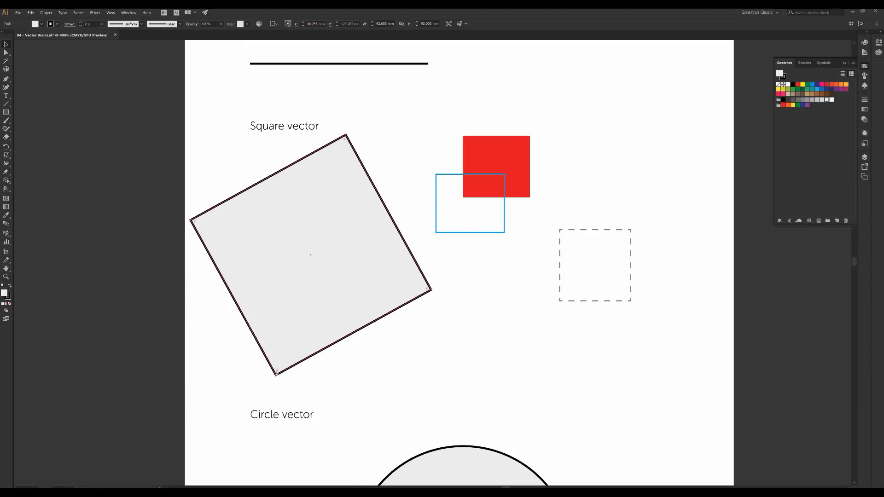
{"action": "key", "text": "ctrl+z"}
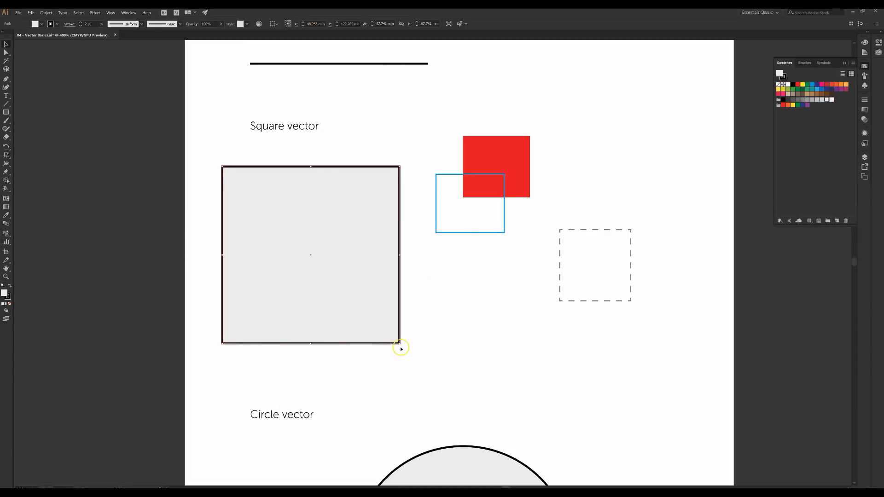
{"action": "left_click_drag", "start_coordinate": [402, 345], "coordinate": [407, 178]}
{"action": "left_click_drag", "start_coordinate": [353, 146], "coordinate": [357, 368]}
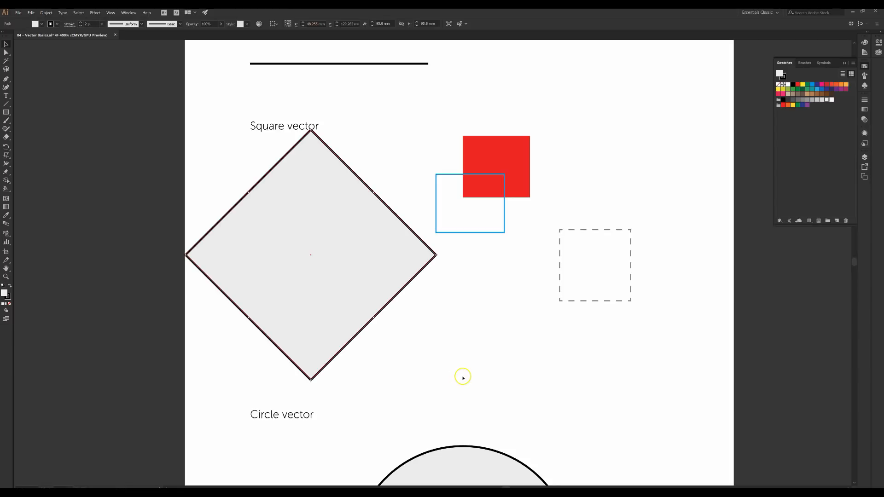
{"action": "key", "text": "ctrl+z"}
{"action": "key", "text": "ctrl+z"}
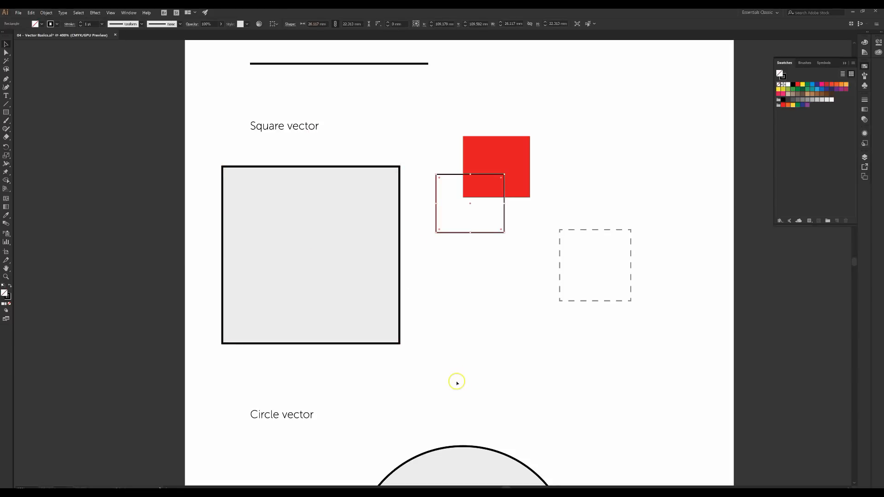
Redo the small square's blue stroke, select the large grey square, and pick the Scale tool
{"action": "key", "text": "ctrl+shift+z"}
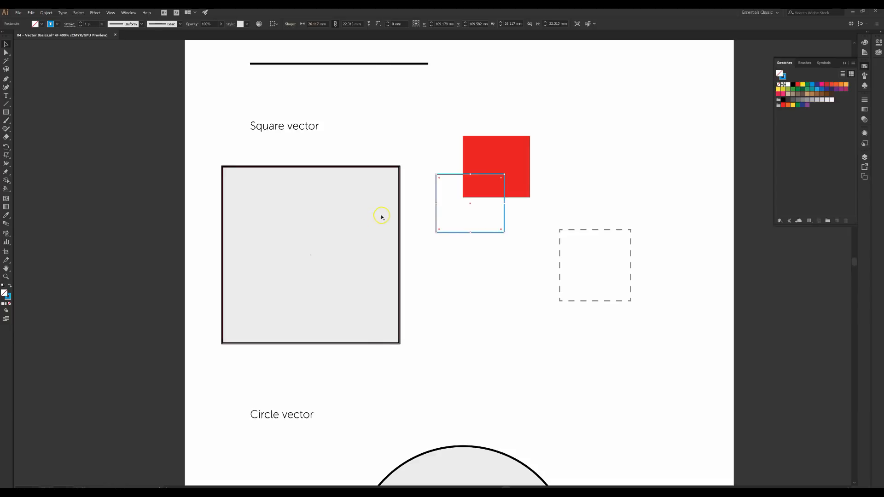
{"action": "left_click", "coordinate": [398, 167]}
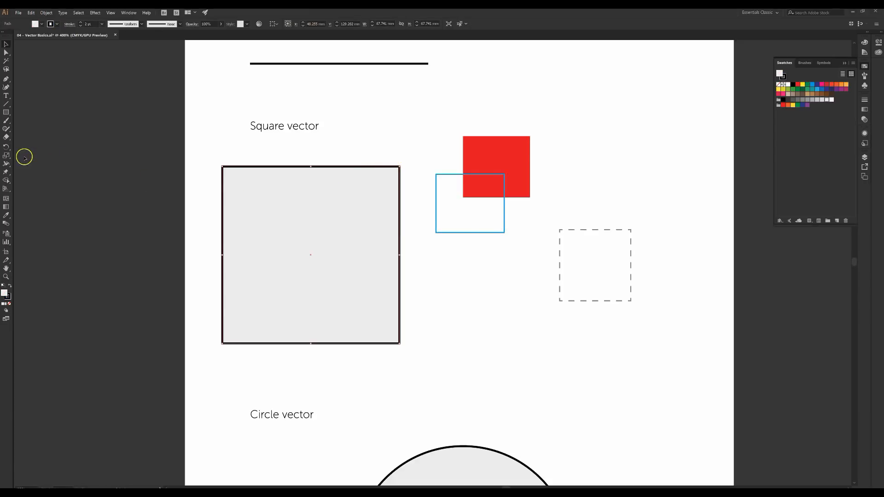
{"action": "left_click", "coordinate": [7, 157]}
{"action": "left_click", "coordinate": [6, 157]}
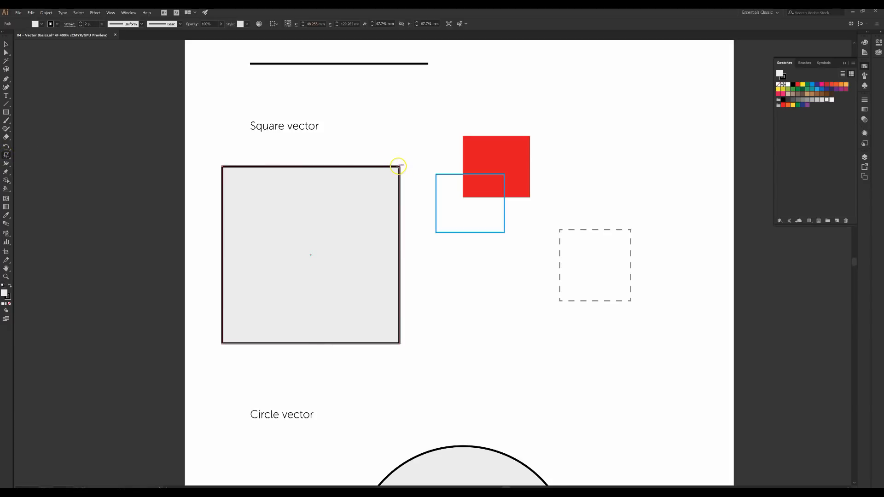
{"action": "left_click_drag", "start_coordinate": [399, 166], "coordinate": [336, 140]}
{"action": "key", "text": "ctrl+z"}
{"action": "left_click_drag", "start_coordinate": [399, 166], "coordinate": [334, 230]}
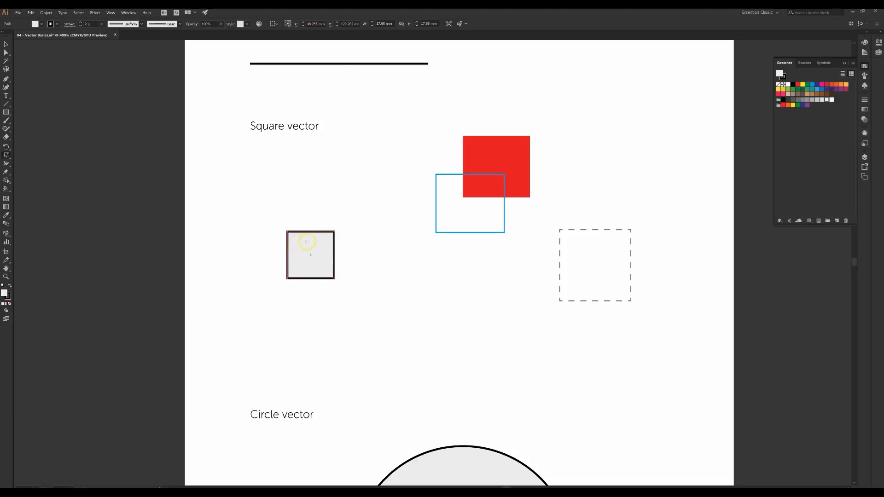
{"action": "key", "text": "ctrl+z"}
{"action": "left_click", "coordinate": [6, 45]}
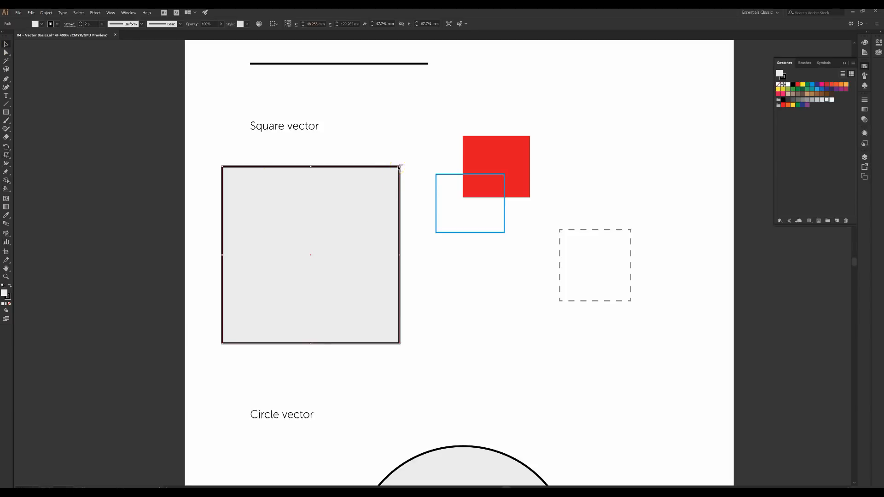
{"action": "left_click_drag", "start_coordinate": [400, 167], "coordinate": [258, 303]}
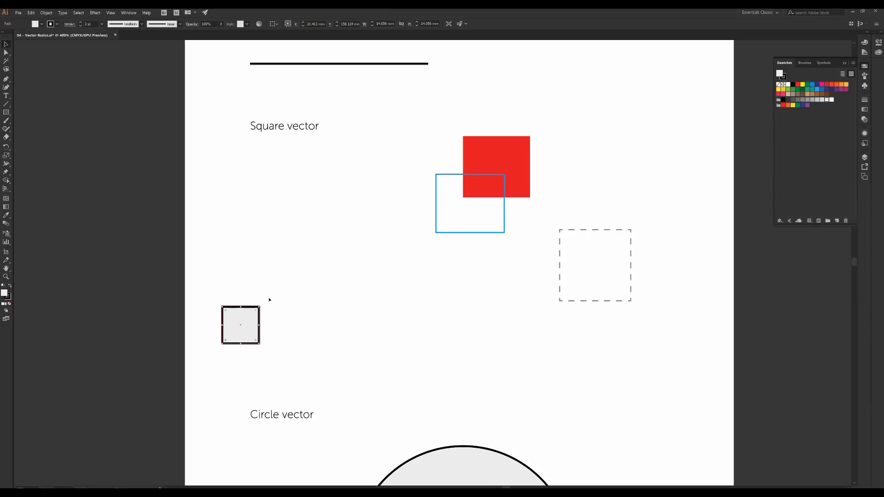
{"action": "key", "text": "ctrl+z"}
Shrink the grey square with the Scale tool, then undo to keep its full 67.7 mm size
{"action": "left_click", "coordinate": [6, 156]}
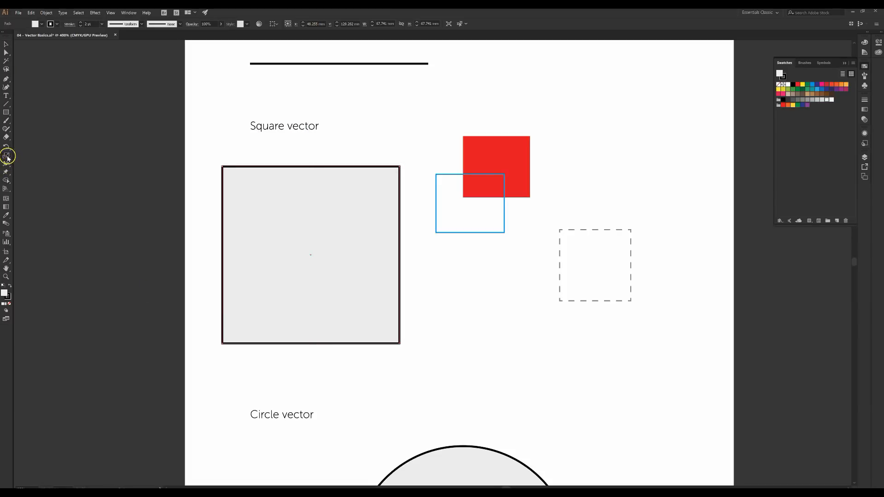
{"action": "left_click_drag", "start_coordinate": [399, 165], "coordinate": [356, 227]}
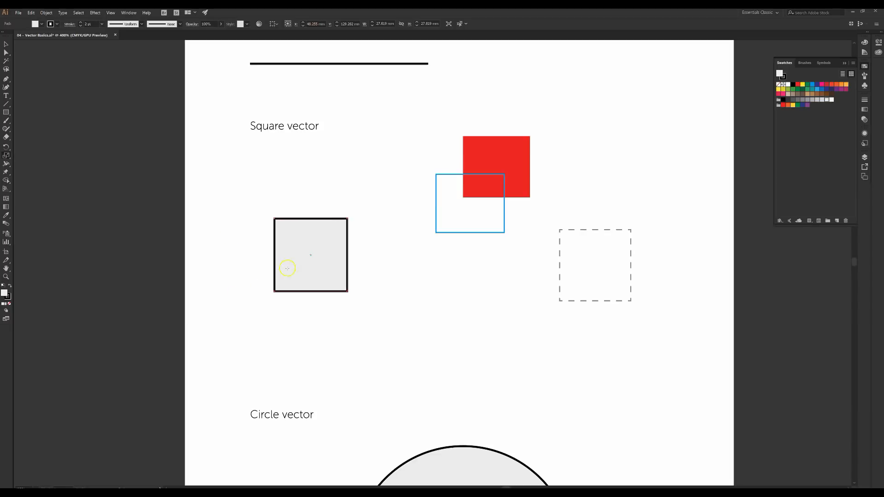
{"action": "key", "text": "ctrl+z"}
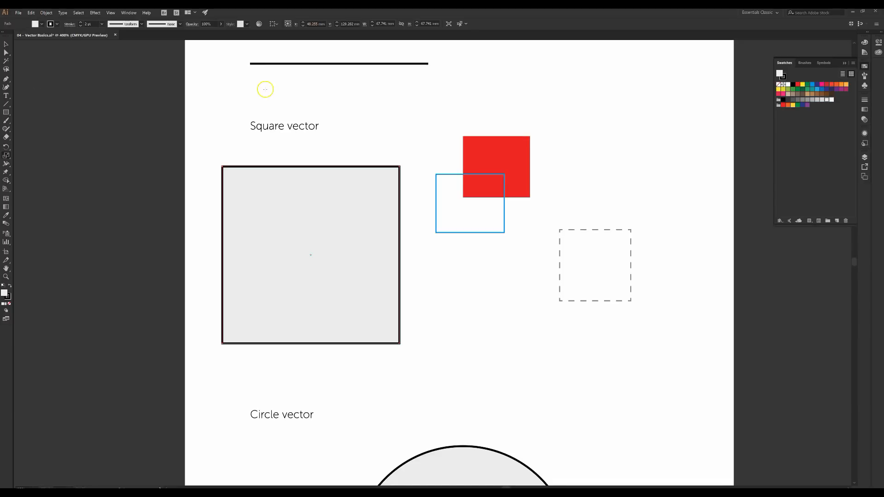
Marquee-select the red and blue example squares and delete them
{"action": "key", "text": "v"}
{"action": "left_click_drag", "start_coordinate": [434, 113], "coordinate": [519, 219]}
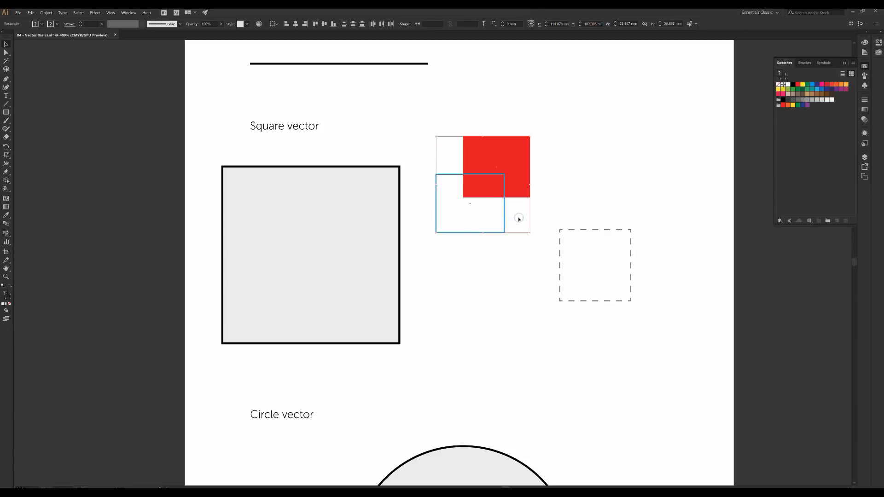
{"action": "key", "text": "Delete"}
Try rotating the grey square into a diamond, then undo the rotation
{"action": "left_click", "coordinate": [289, 250]}
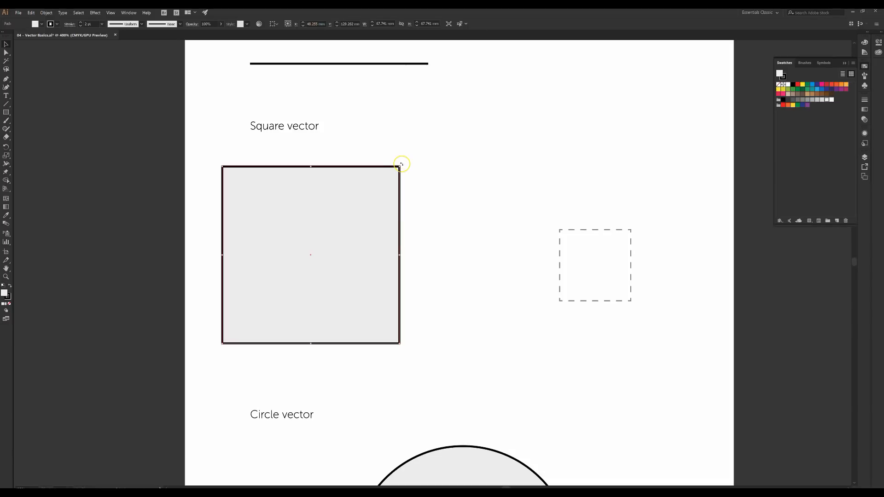
{"action": "left_click_drag", "start_coordinate": [401, 164], "coordinate": [230, 226]}
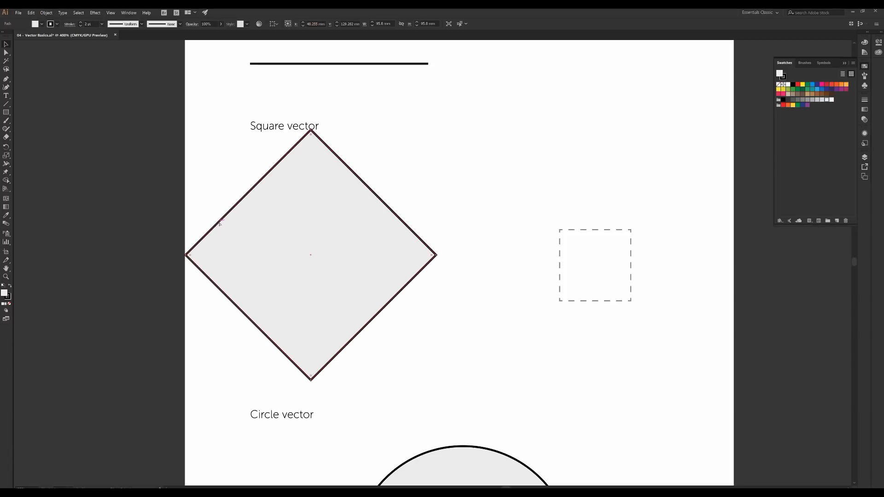
{"action": "key", "text": "ctrl+z"}
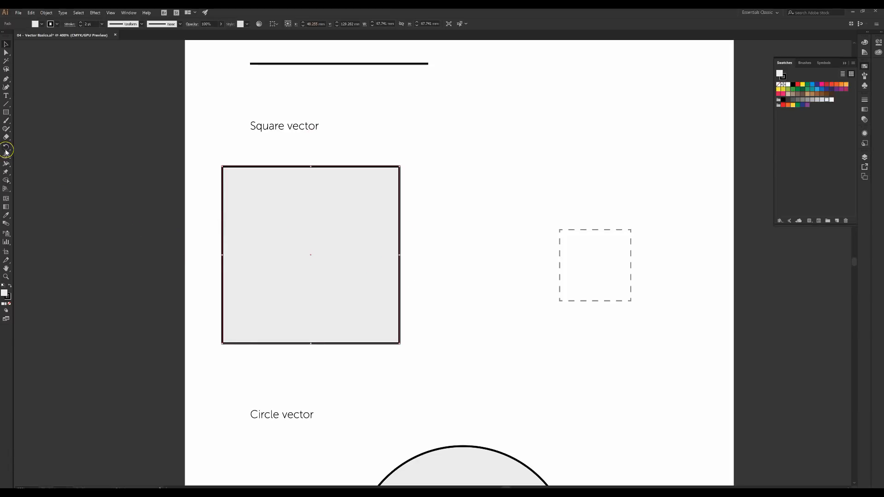
Tilt the grey square to about 13° with the Rotate tool, zooming in to check the angle
{"action": "left_click", "coordinate": [6, 147]}
{"action": "left_click", "coordinate": [233, 169]}
{"action": "left_click_drag", "start_coordinate": [399, 166], "coordinate": [385, 145]}
{"action": "left_click_drag", "start_coordinate": [449, 173], "coordinate": [447, 232]}
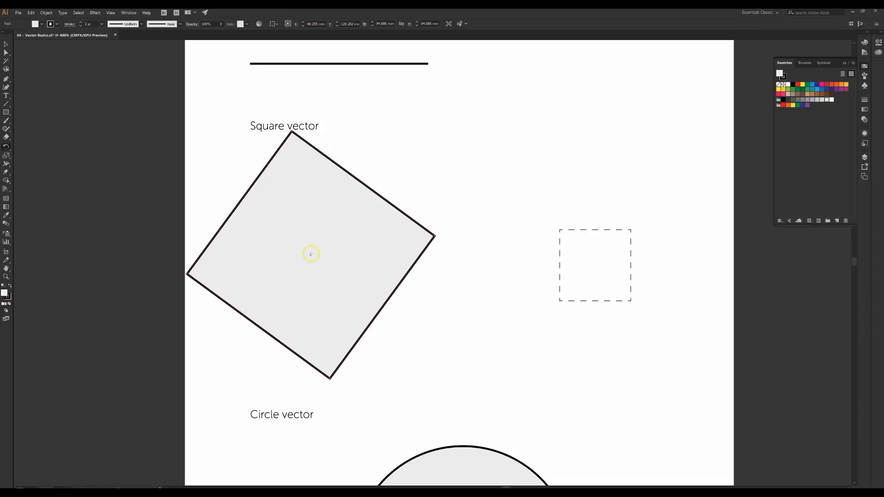
{"action": "left_click_drag", "start_coordinate": [302, 150], "coordinate": [366, 211]}
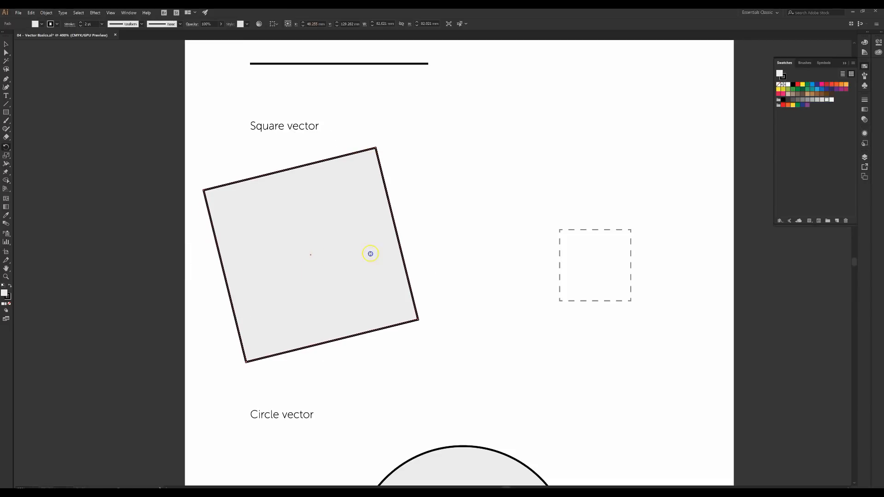
{"action": "left_click_drag", "start_coordinate": [415, 306], "coordinate": [436, 234]}
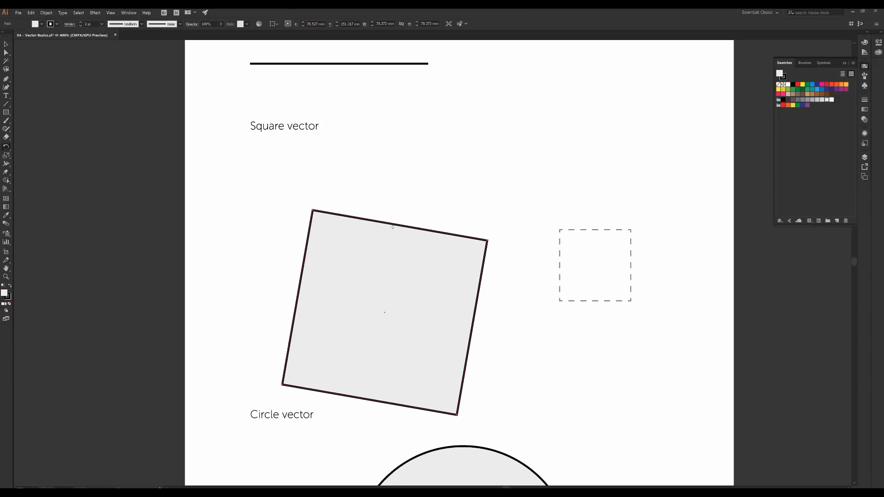
{"action": "key", "text": "ctrl+plus"}
{"action": "key", "text": "ctrl+plus"}
{"action": "key", "text": "ctrl+plus"}
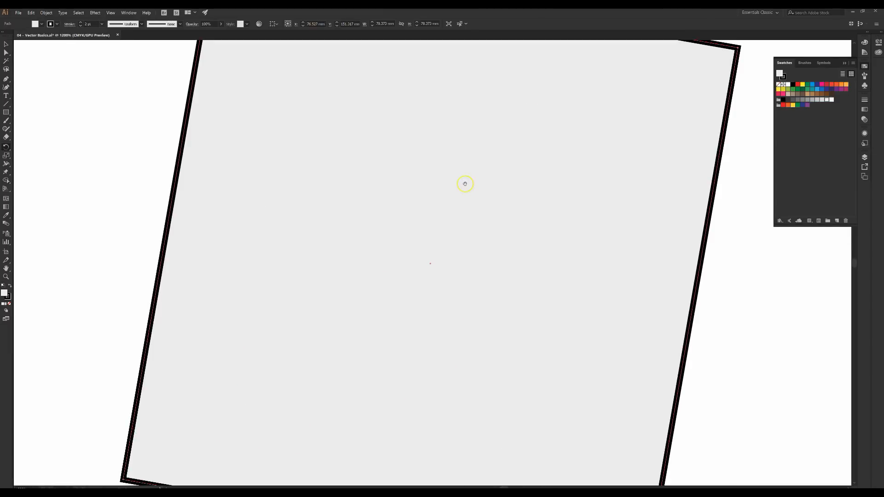
{"action": "left_click_drag", "start_coordinate": [465, 184], "coordinate": [432, 362]}
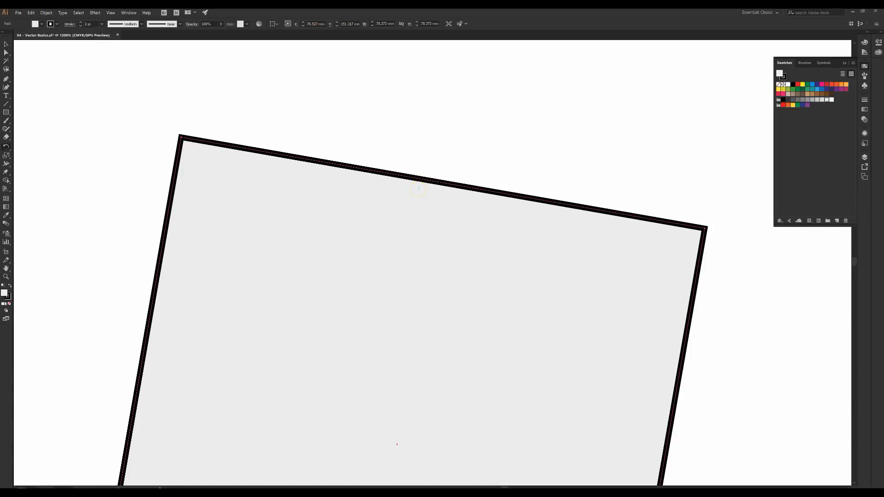
{"action": "key", "text": "ctrl+minus"}
{"action": "key", "text": "ctrl+minus"}
{"action": "key", "text": "ctrl+minus"}
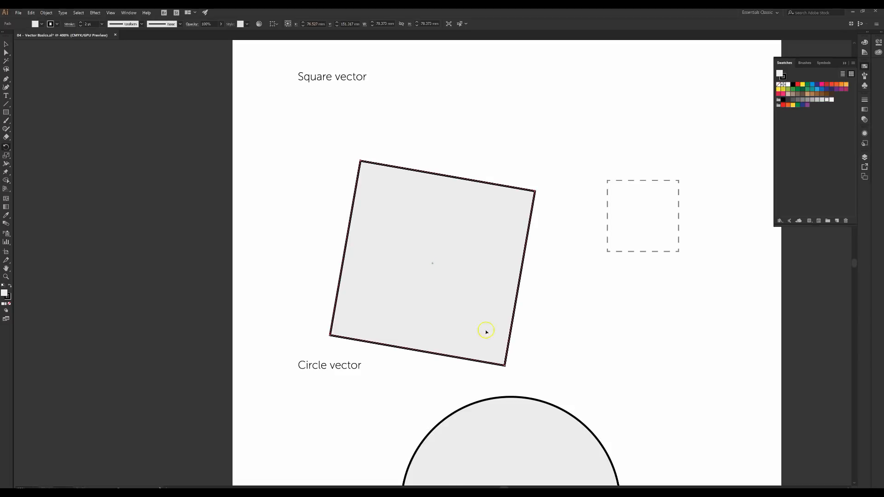
Try several steeper rotations of the grey square, around 63°, then undo toward upright
{"action": "left_click_drag", "start_coordinate": [507, 364], "coordinate": [431, 261]}
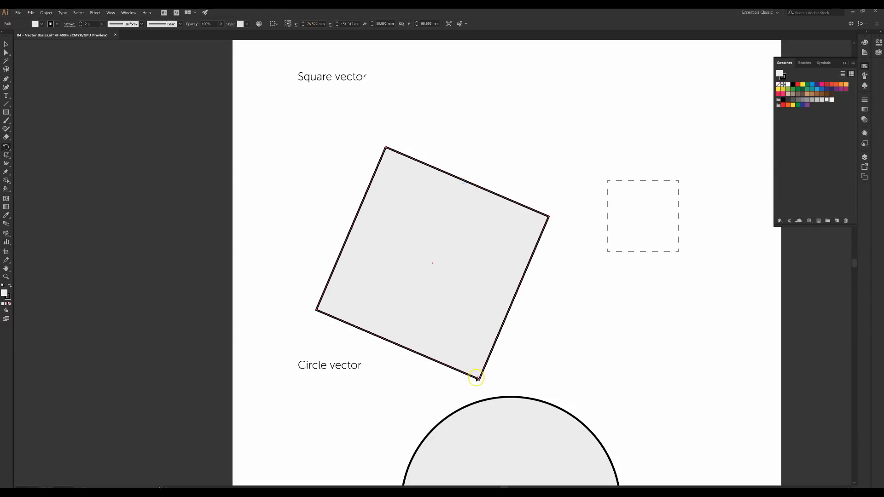
{"action": "left_click_drag", "start_coordinate": [479, 378], "coordinate": [638, 232]}
{"action": "left_click_drag", "start_coordinate": [491, 340], "coordinate": [495, 325]}
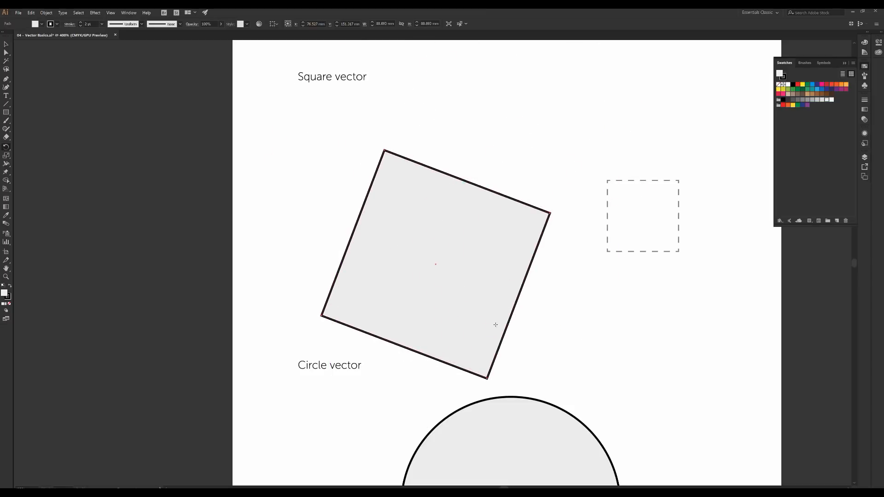
{"action": "left_click", "coordinate": [6, 44]}
{"action": "left_click_drag", "start_coordinate": [556, 211], "coordinate": [369, 186]}
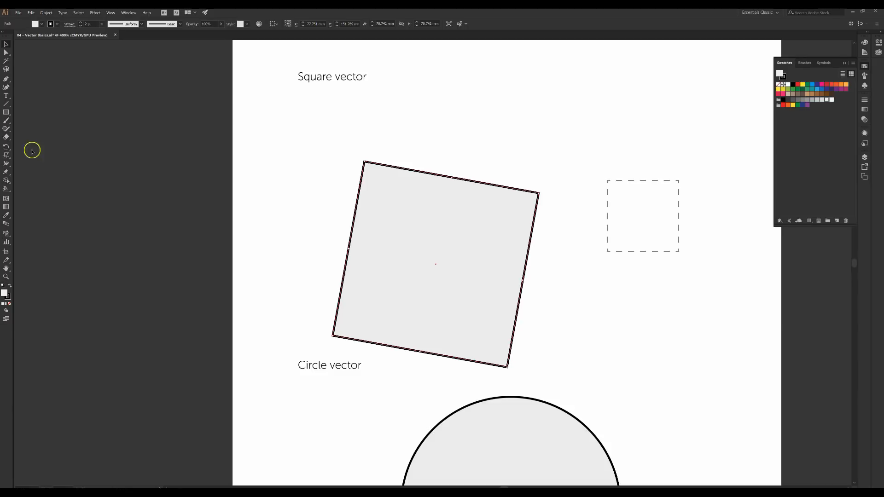
{"action": "left_click", "coordinate": [7, 149]}
{"action": "left_click_drag", "start_coordinate": [543, 192], "coordinate": [457, 213]}
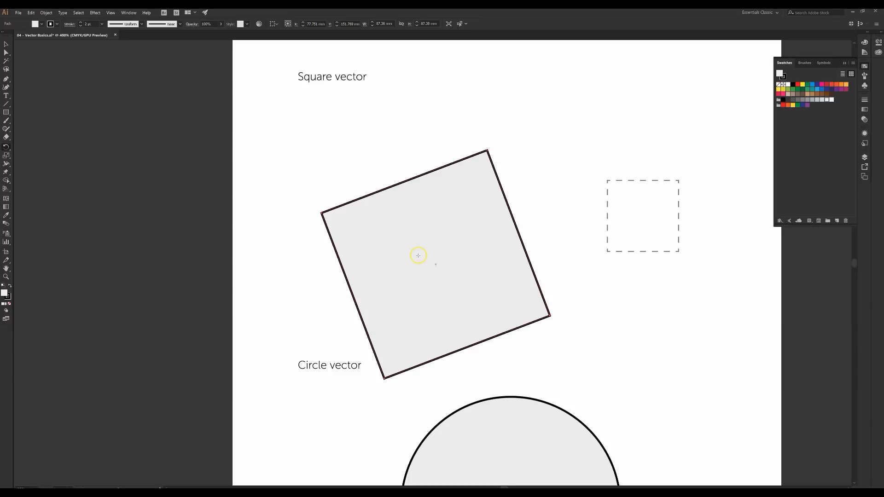
{"action": "key", "text": "ctrl+z"}
{"action": "key", "text": "ctrl+z"}
{"action": "key", "text": "ctrl+z"}
{"action": "key", "text": "ctrl+z"}
{"action": "key", "text": "ctrl+z"}
{"action": "key", "text": "ctrl+z"}
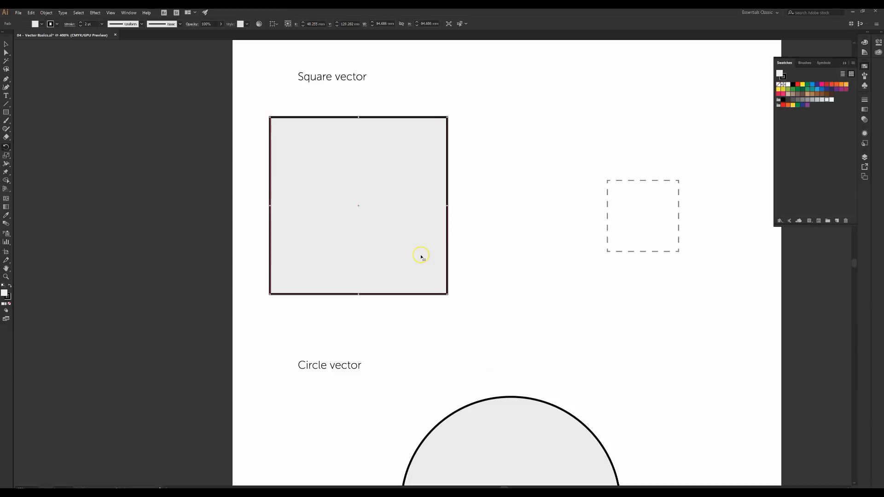
Undo further and delete the red and blue squares again
{"action": "key", "text": "ctrl+z"}
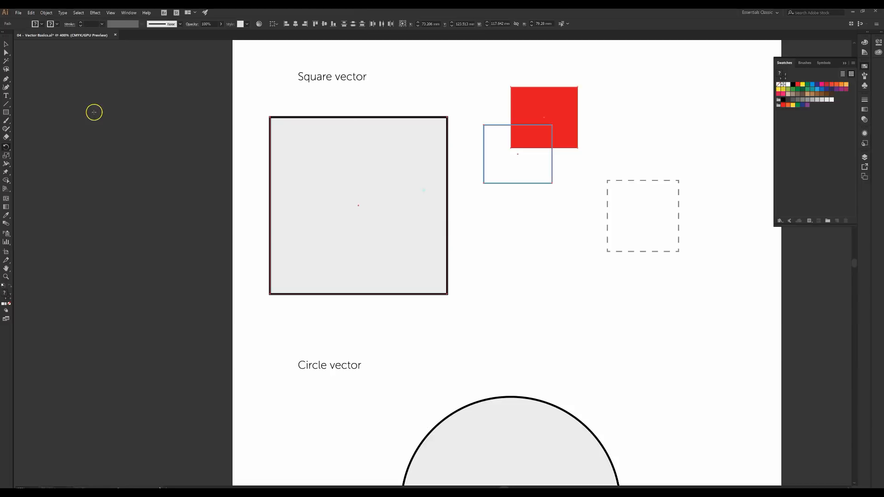
{"action": "key", "text": "a"}
{"action": "key", "text": "v"}
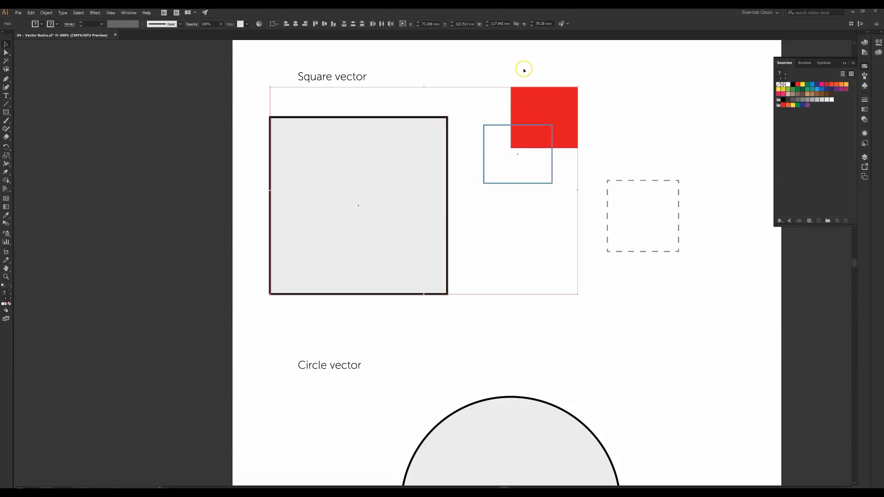
{"action": "left_click_drag", "start_coordinate": [484, 81], "coordinate": [573, 177]}
{"action": "key", "text": "Delete"}
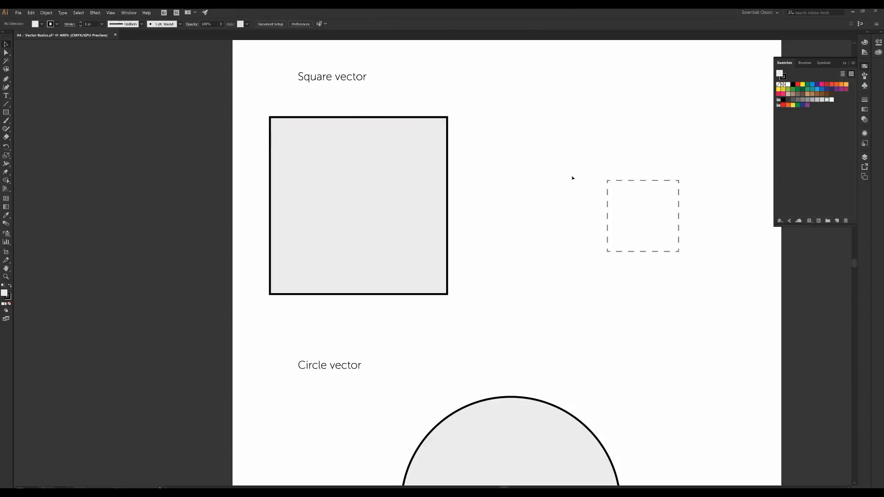
Rotate the grey square 45° into a diamond and shrink it to about 73.3 mm across
{"action": "left_click", "coordinate": [394, 221]}
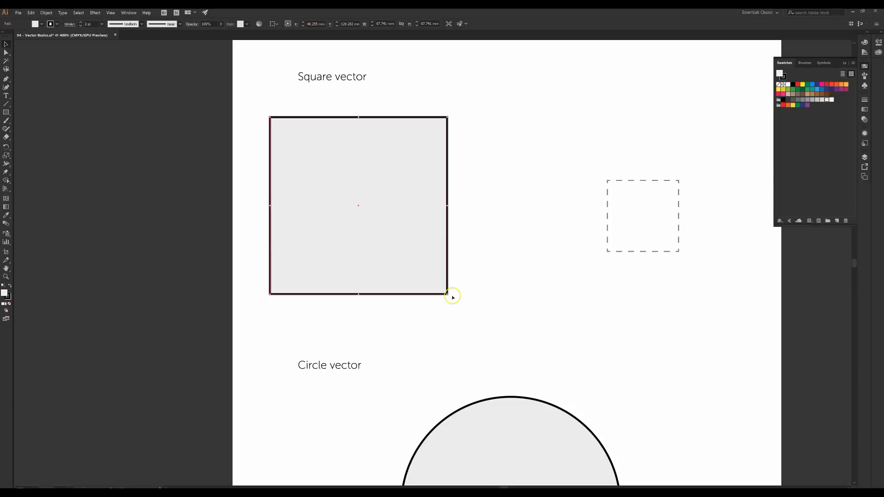
{"action": "left_click_drag", "start_coordinate": [450, 296], "coordinate": [499, 197]}
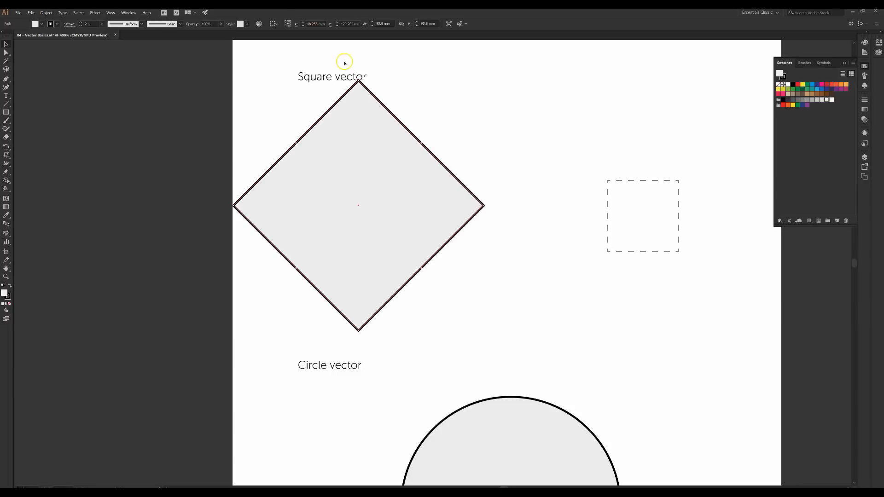
{"action": "left_click_drag", "start_coordinate": [359, 80], "coordinate": [350, 131]}
{"action": "left_click", "coordinate": [466, 203]}
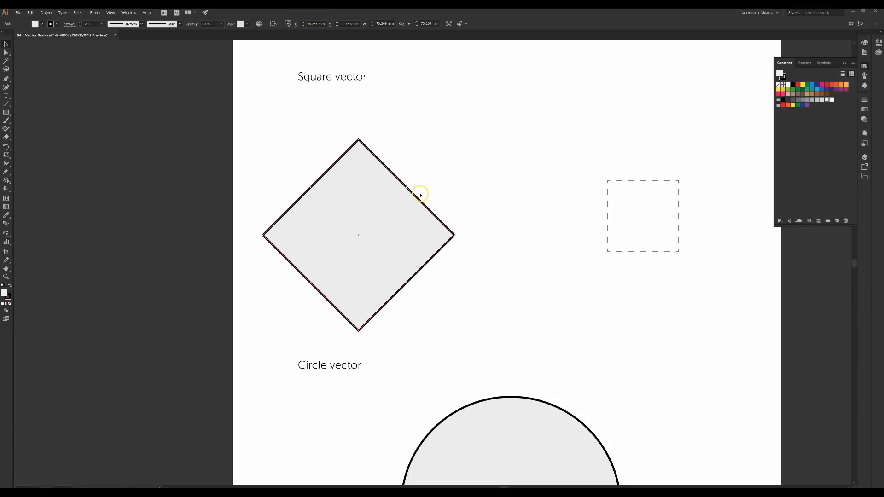
{"action": "left_click", "coordinate": [413, 222]}
{"action": "left_click", "coordinate": [471, 204]}
{"action": "left_click", "coordinate": [535, 221]}
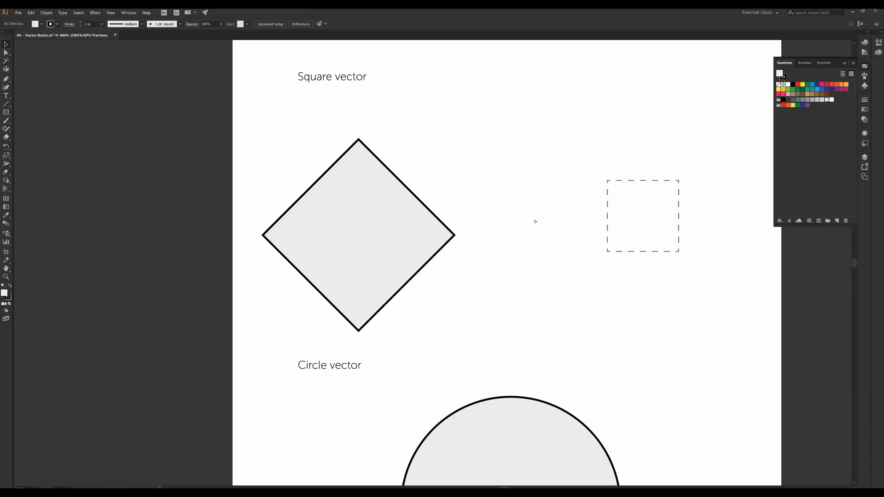
{"action": "key", "text": "ctrl+v"}
{"action": "left_click", "coordinate": [487, 250]}
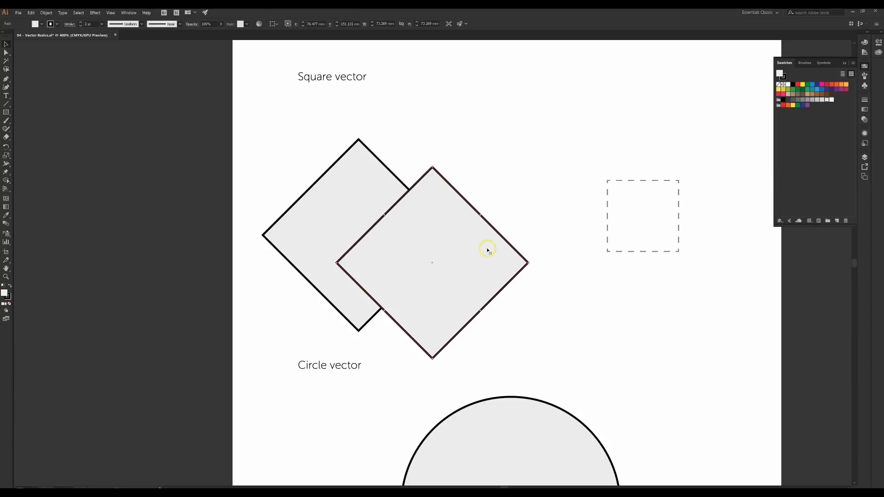
{"action": "left_click_drag", "start_coordinate": [487, 250], "coordinate": [467, 242]}
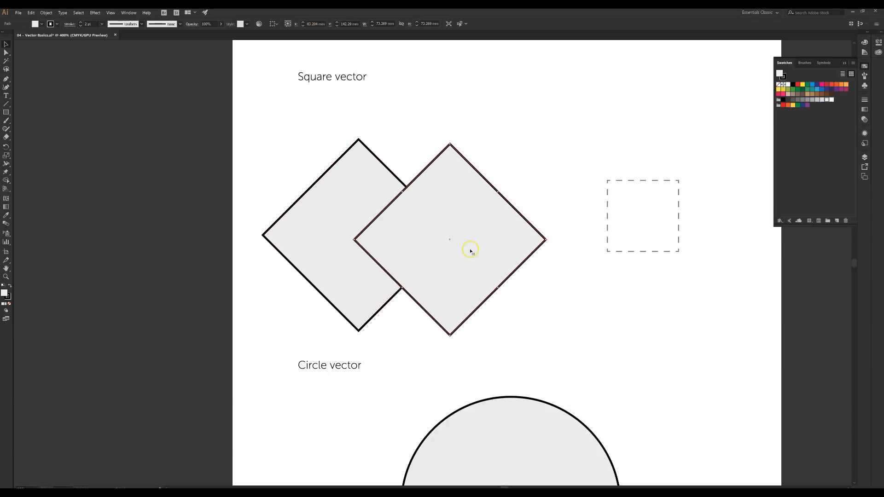
{"action": "key", "text": "ctrl+z"}
{"action": "key", "text": "ctrl+z"}
{"action": "key", "text": "ctrl+z"}
{"action": "key", "text": "ctrl+z"}
{"action": "key", "text": "ctrl+z"}
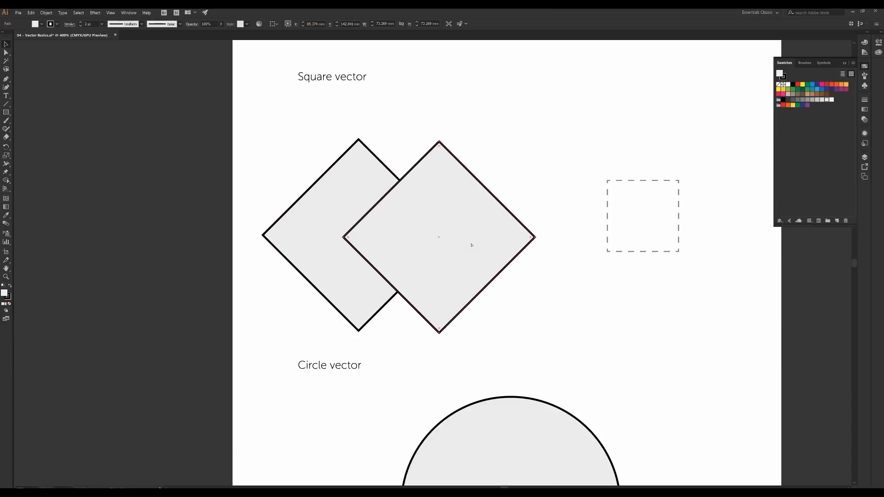
{"action": "key", "text": "ctrl+z"}
{"action": "key", "text": "ctrl+z"}
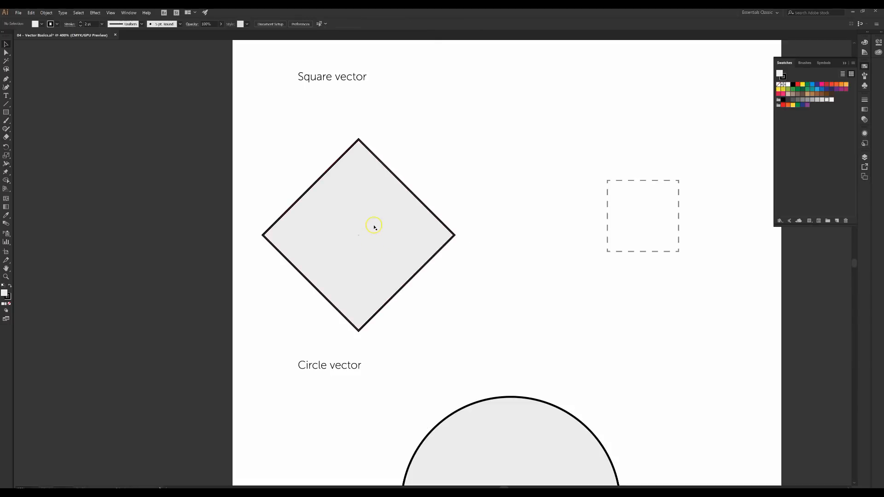
{"action": "key", "text": "ctrl+z"}
Move the diamond right and Alt-drag four test copies, then undo them
{"action": "left_click_drag", "start_coordinate": [362, 231], "coordinate": [354, 209]}
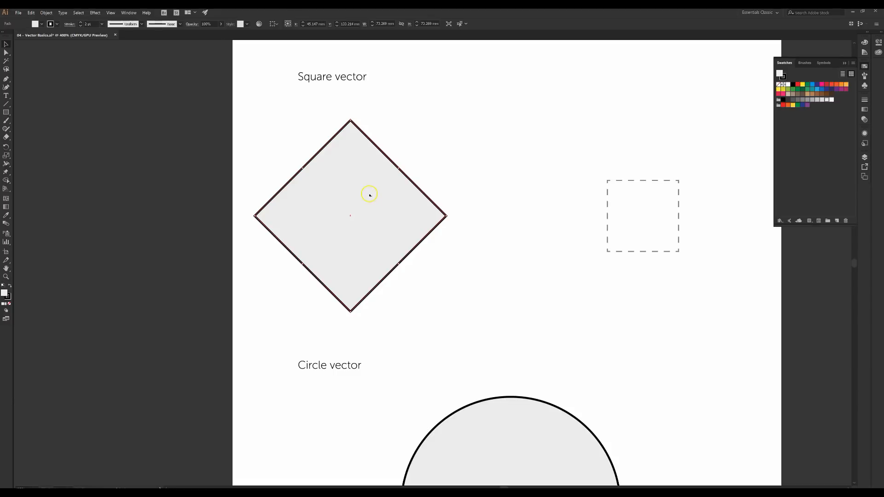
{"action": "left_click_drag", "start_coordinate": [369, 215], "coordinate": [485, 215]}
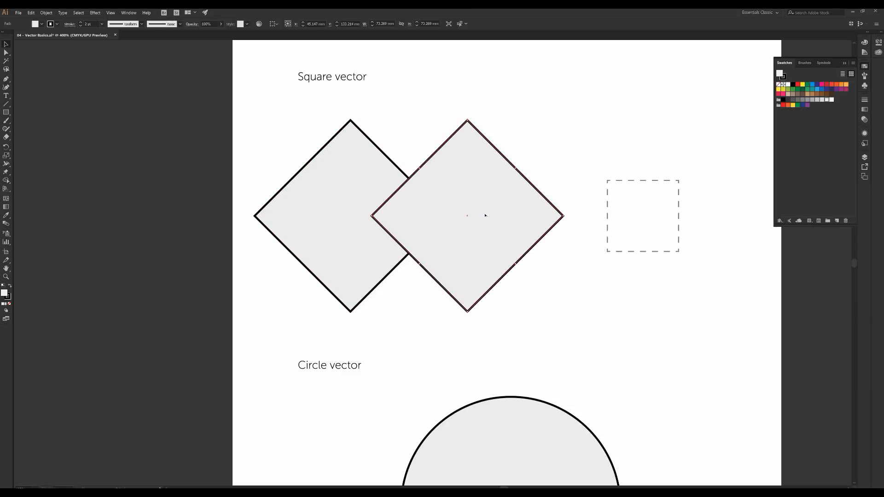
{"action": "left_click", "coordinate": [369, 210]}
{"action": "left_click", "coordinate": [506, 258]}
{"action": "left_click_drag", "start_coordinate": [506, 213], "coordinate": [569, 233]}
{"action": "left_click_drag", "start_coordinate": [565, 233], "coordinate": [583, 301]}
{"action": "left_click_drag", "start_coordinate": [573, 269], "coordinate": [527, 340]}
{"action": "left_click_drag", "start_coordinate": [445, 339], "coordinate": [615, 202]}
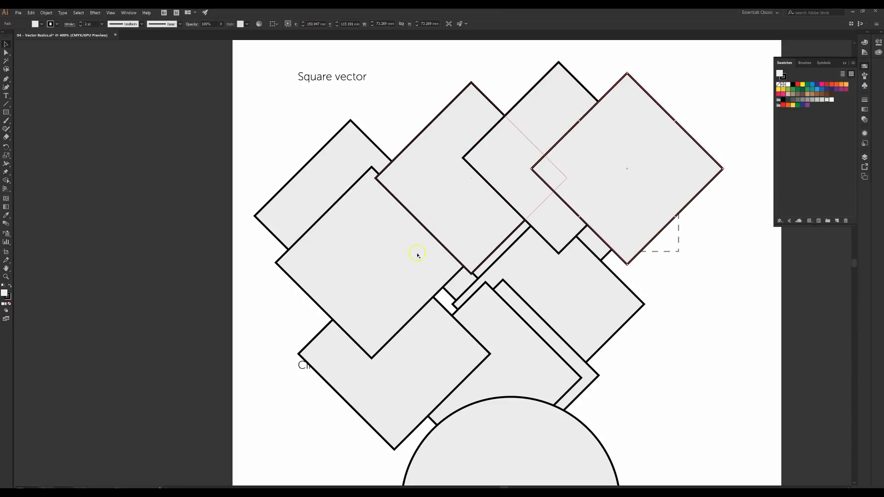
{"action": "key", "text": "ctrl+z"}
{"action": "key", "text": "ctrl+z"}
{"action": "key", "text": "ctrl+z"}
{"action": "key", "text": "ctrl+z"}
{"action": "key", "text": "ctrl+z"}
{"action": "key", "text": "ctrl+z"}
{"action": "key", "text": "ctrl+z"}
{"action": "key", "text": "ctrl+z"}
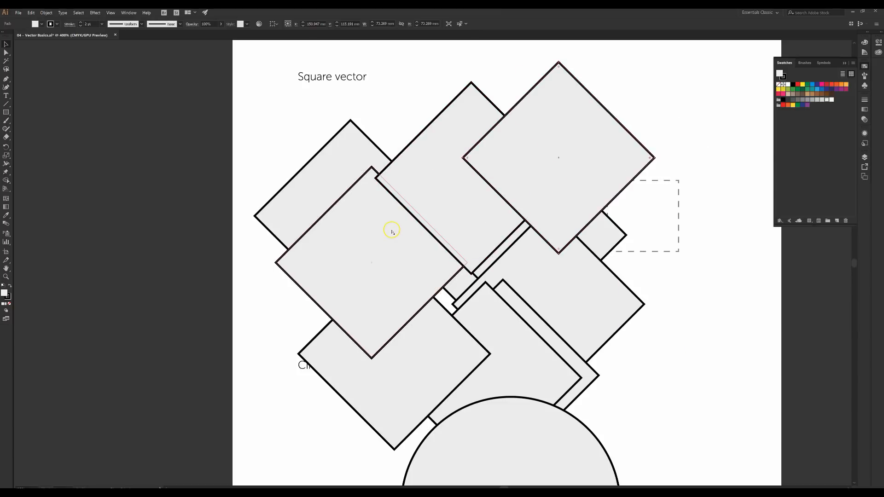
{"action": "key", "text": "ctrl+z"}
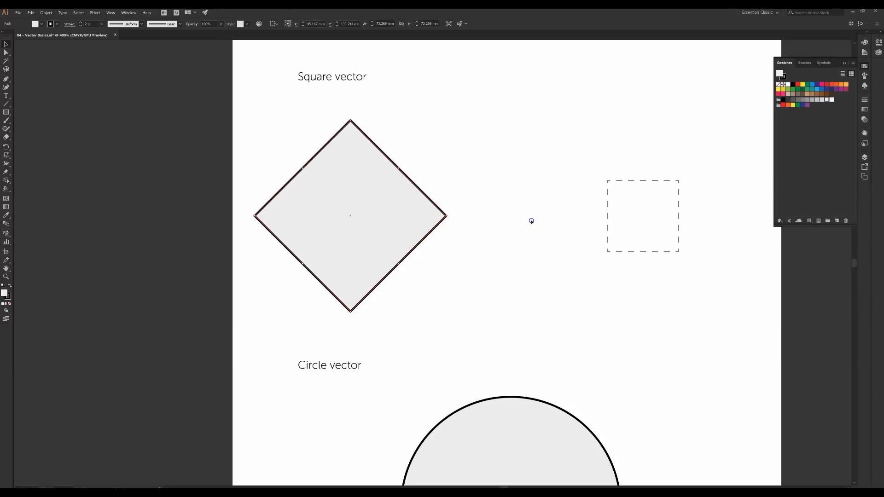
Paste and drag more diamond copies, then undo until only the original diamond remains
{"action": "key", "text": "ctrl+v"}
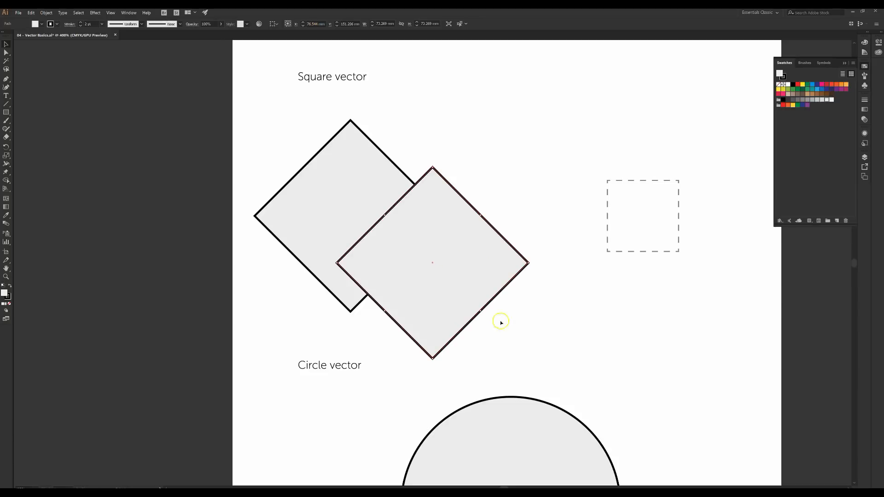
{"action": "left_click_drag", "start_coordinate": [425, 279], "coordinate": [521, 224]}
{"action": "left_click_drag", "start_coordinate": [473, 275], "coordinate": [558, 371]}
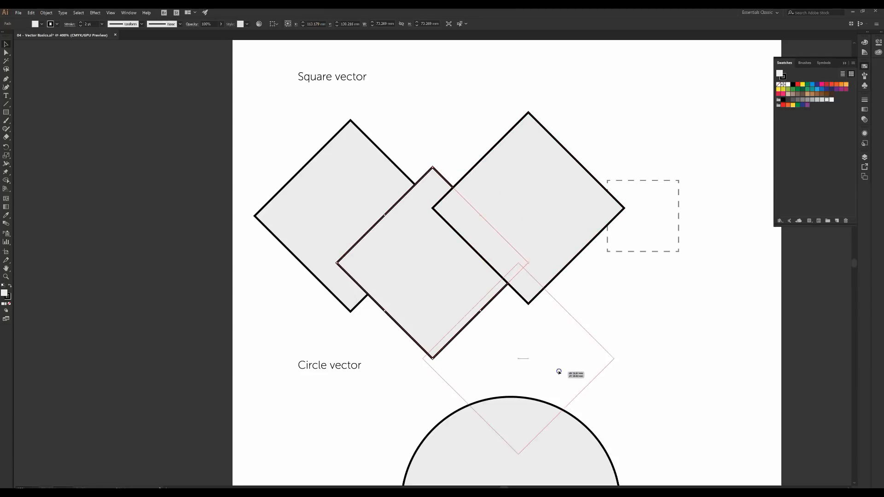
{"action": "left_click_drag", "start_coordinate": [508, 360], "coordinate": [473, 130]}
{"action": "left_click_drag", "start_coordinate": [420, 223], "coordinate": [299, 250]}
{"action": "left_click_drag", "start_coordinate": [349, 262], "coordinate": [398, 263]}
{"action": "key", "text": "ctrl+z"}
{"action": "key", "text": "ctrl+z"}
{"action": "key", "text": "ctrl+z"}
{"action": "key", "text": "ctrl+z"}
{"action": "key", "text": "ctrl+z"}
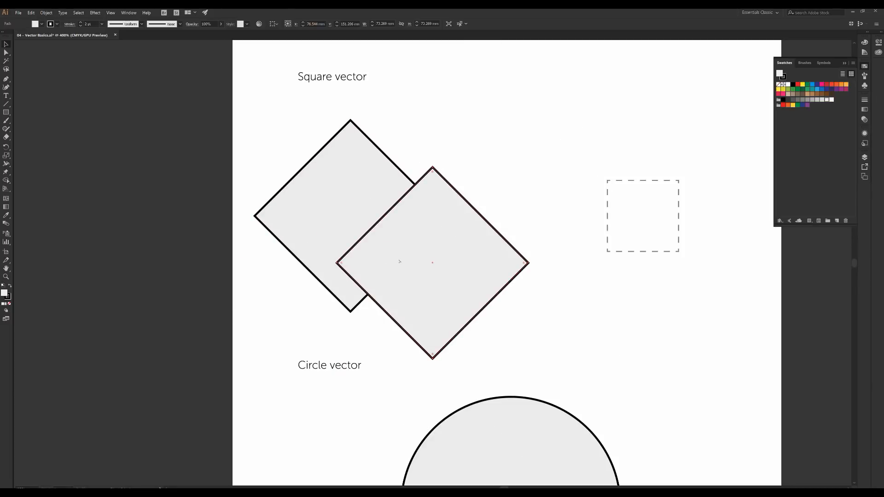
{"action": "key", "text": "ctrl+z"}
{"action": "left_click", "coordinate": [395, 230]}
{"action": "left_click_drag", "start_coordinate": [394, 230], "coordinate": [592, 216]}
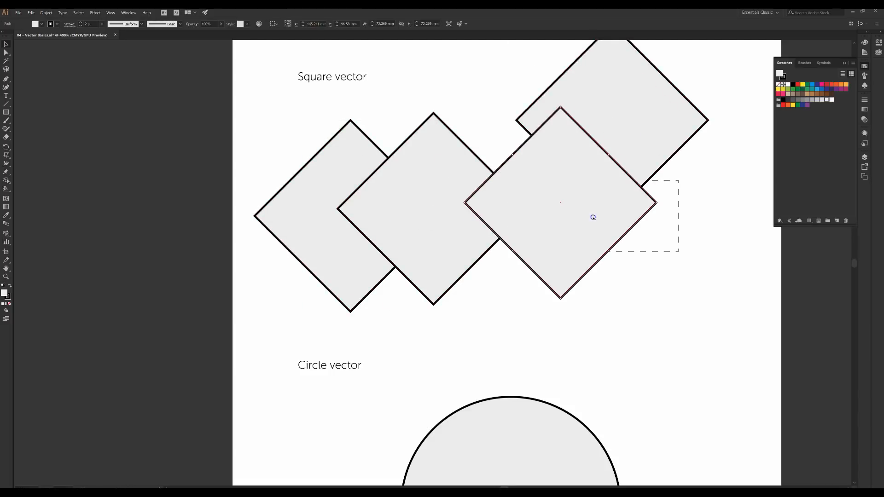
{"action": "key", "text": "ctrl+z"}
{"action": "key", "text": "ctrl+z"}
{"action": "key", "text": "ctrl+z"}
{"action": "key", "text": "ctrl+z"}
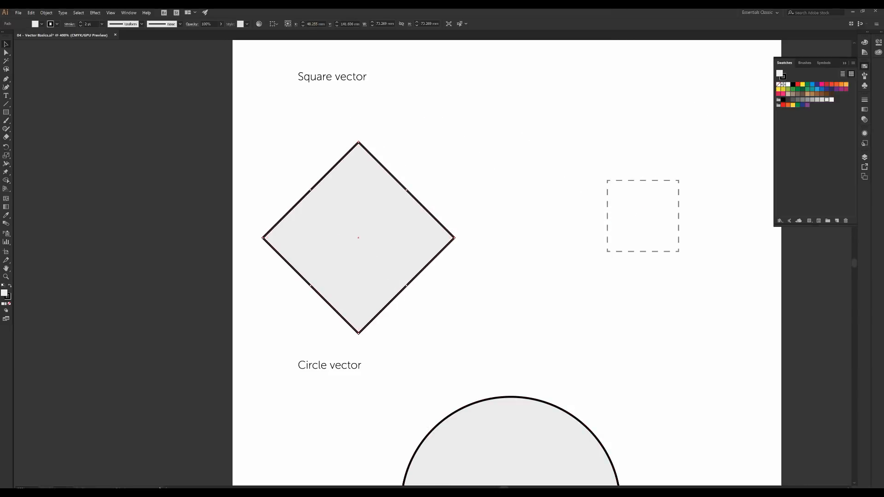
Move the diamond back up and try a copy to its right, then undo it
{"action": "left_click_drag", "start_coordinate": [393, 281], "coordinate": [393, 260]}
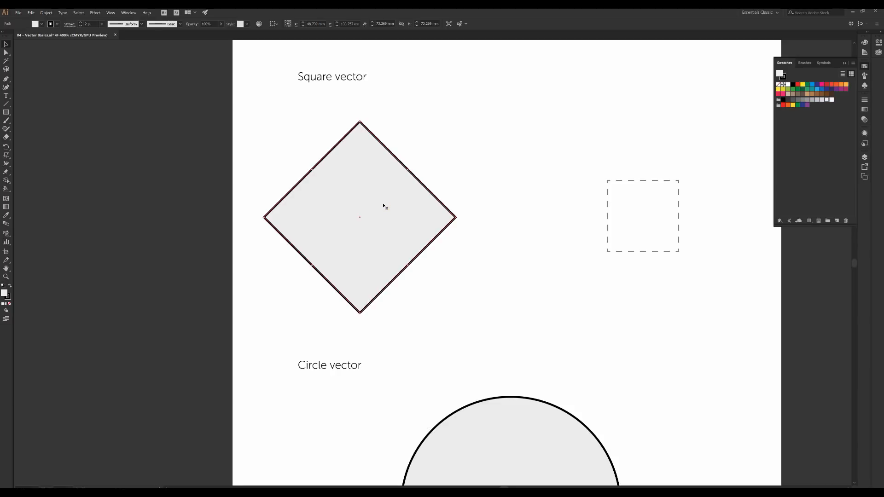
{"action": "left_click_drag", "start_coordinate": [383, 204], "coordinate": [502, 204]}
{"action": "left_click", "coordinate": [557, 152]}
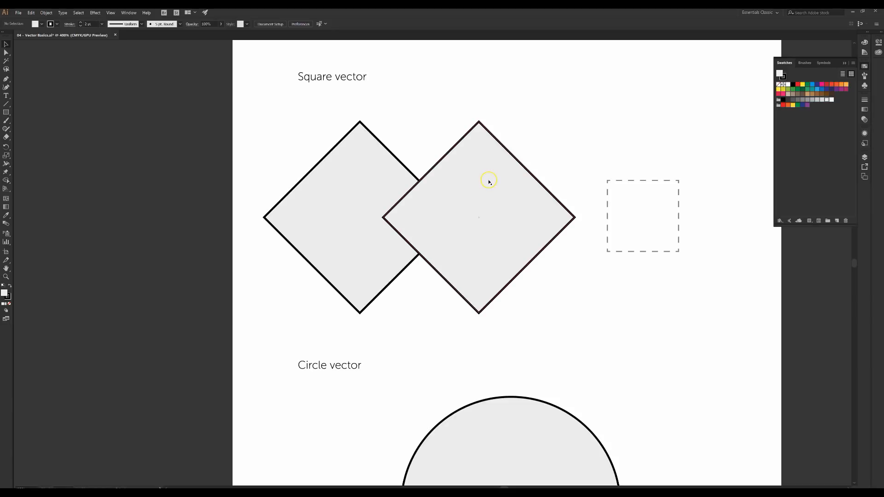
{"action": "key", "text": "r"}
{"action": "key", "text": "ctrl+z"}
Alt-drag a diamond copy to the right and rotate it upright into a 51.8 mm square
{"action": "left_click", "coordinate": [418, 204]}
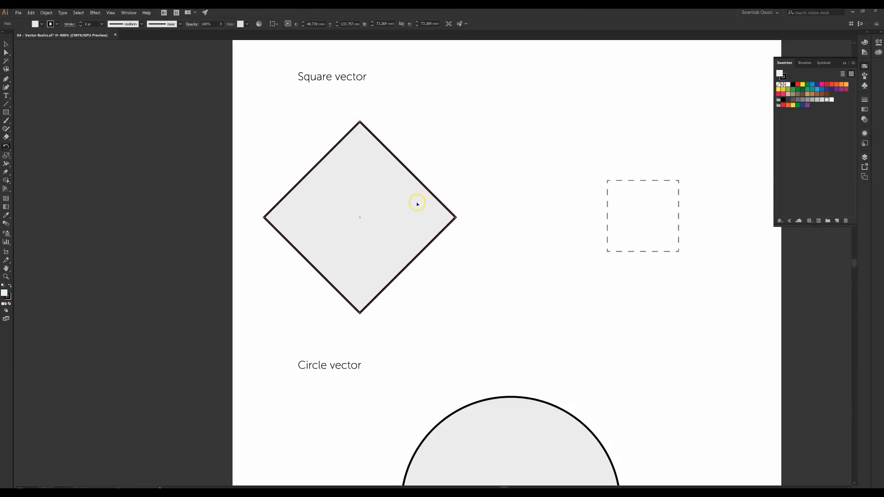
{"action": "key", "text": "v"}
{"action": "left_click_drag", "start_coordinate": [358, 184], "coordinate": [494, 190]}
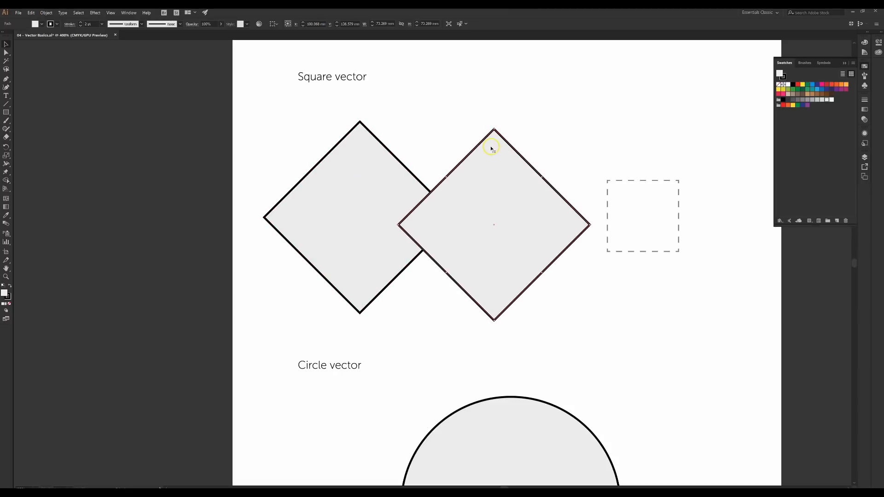
{"action": "key", "text": "r"}
{"action": "left_click_drag", "start_coordinate": [494, 131], "coordinate": [564, 187]}
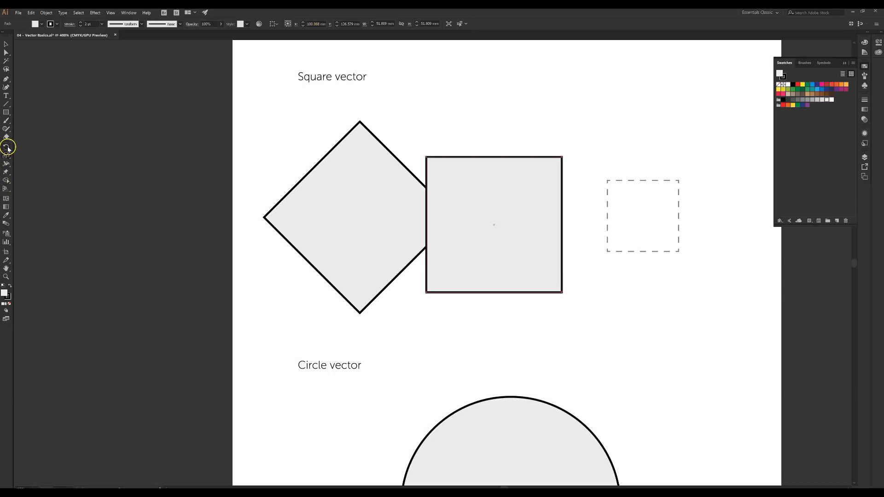
Shrink the upright square to about 18 mm and move it into the dashed box
{"action": "left_click", "coordinate": [10, 158]}
{"action": "left_click_drag", "start_coordinate": [562, 157], "coordinate": [522, 206]}
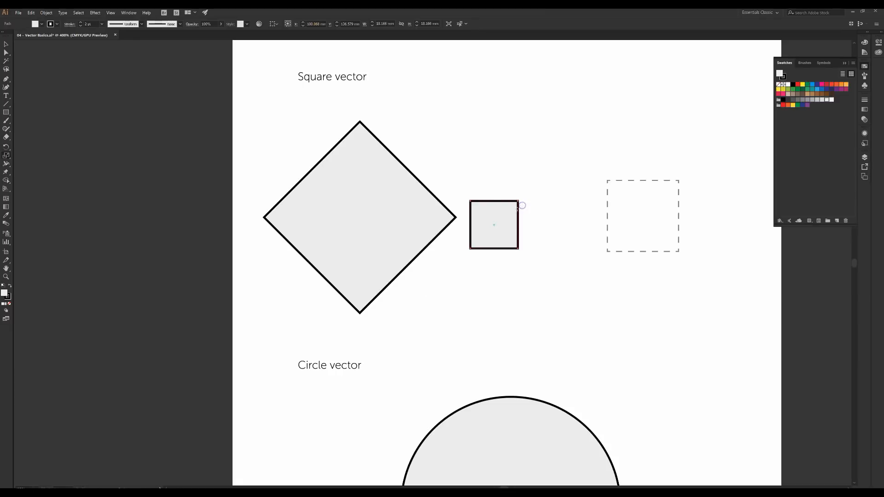
{"action": "key", "text": "v"}
{"action": "left_click_drag", "start_coordinate": [495, 210], "coordinate": [644, 202]}
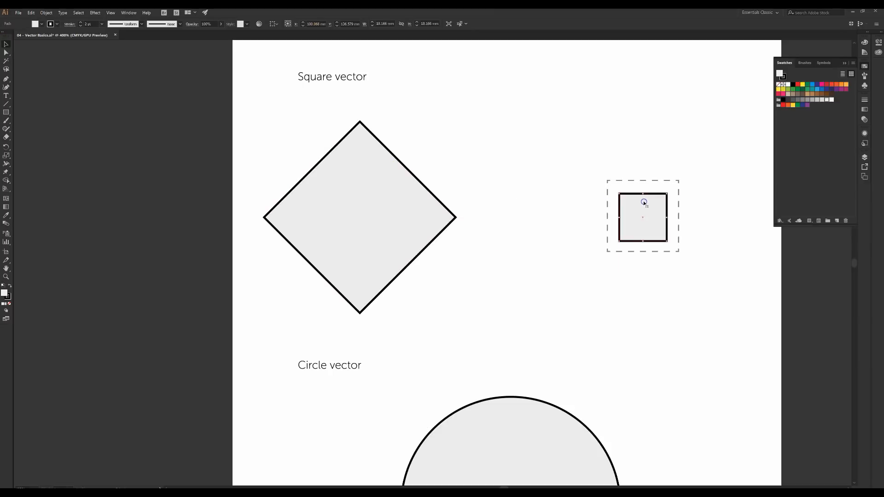
Scale the square up to fill the dashed box and nudge it up to align
{"action": "key", "text": "s"}
{"action": "left_click_drag", "start_coordinate": [666, 194], "coordinate": [678, 180]}
{"action": "key", "text": "v"}
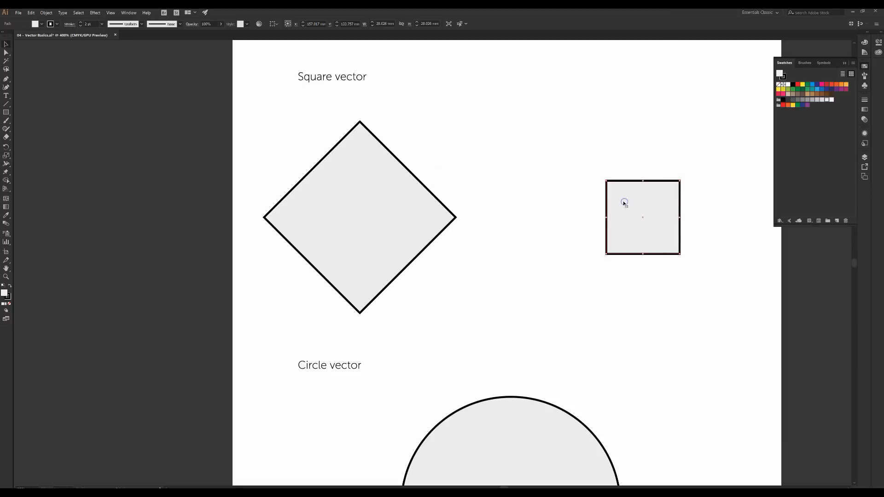
{"action": "key", "text": "Up"}
{"action": "left_click", "coordinate": [564, 212]}
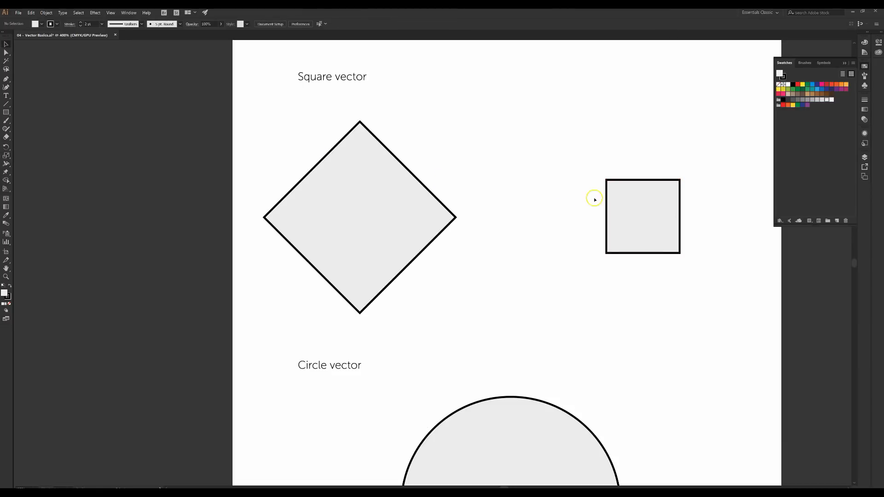
{"action": "left_click", "coordinate": [703, 251]}
{"action": "left_click", "coordinate": [377, 192]}
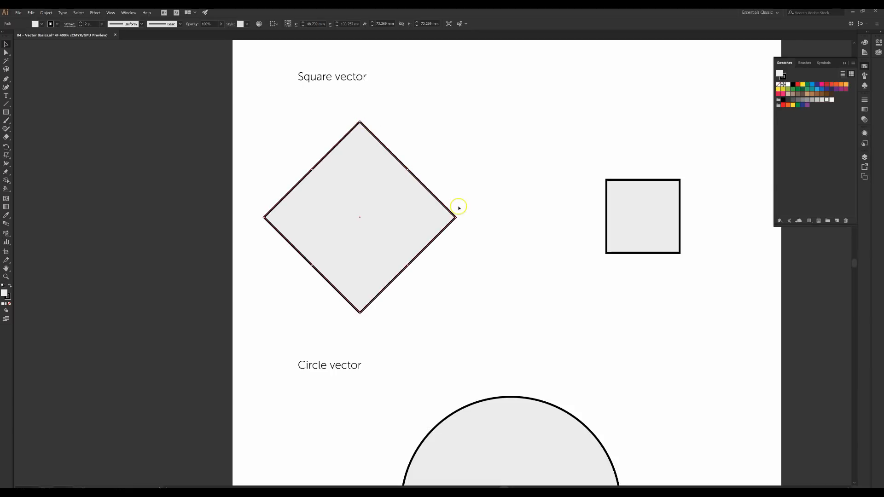
Move the diamond up and to the right, then back toward the left
{"action": "left_click", "coordinate": [7, 53]}
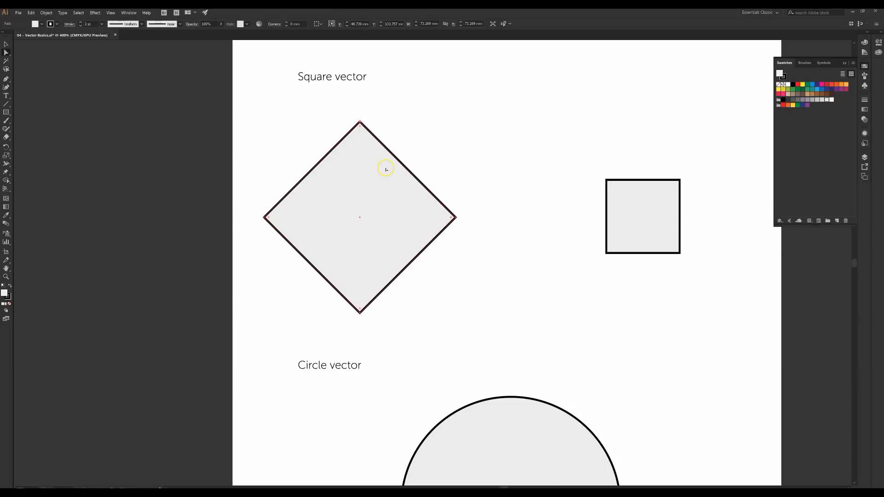
{"action": "key", "text": "v"}
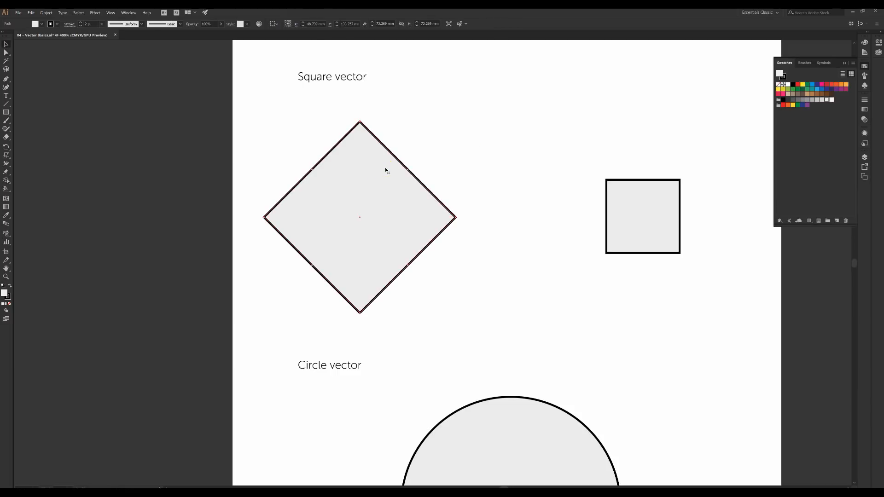
{"action": "left_click_drag", "start_coordinate": [405, 187], "coordinate": [452, 174]}
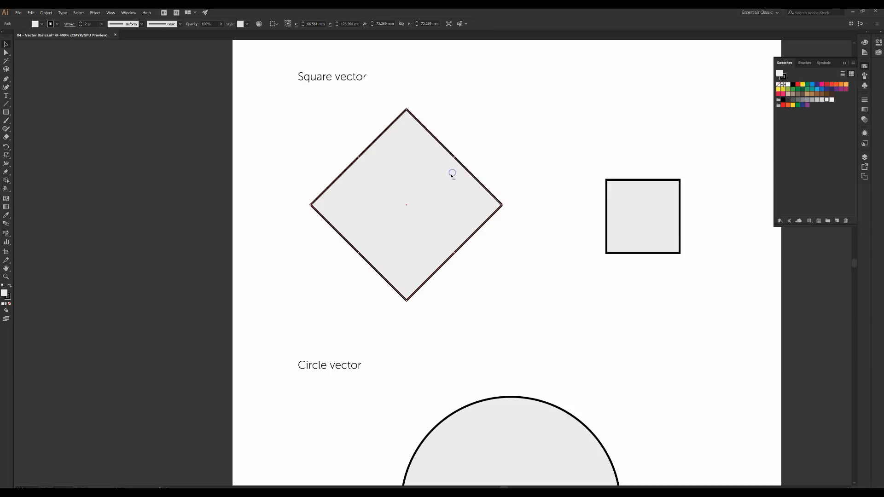
{"action": "key", "text": "a"}
{"action": "left_click", "coordinate": [449, 171]}
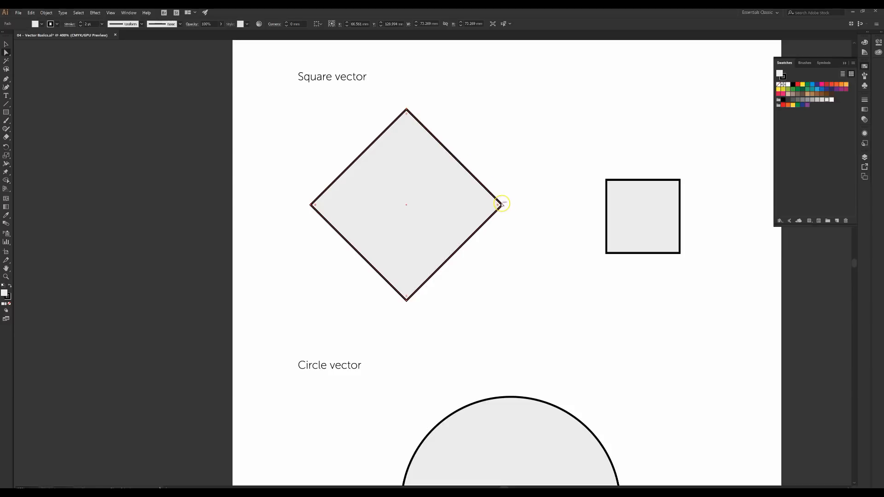
{"action": "left_click_drag", "start_coordinate": [502, 204], "coordinate": [444, 190]}
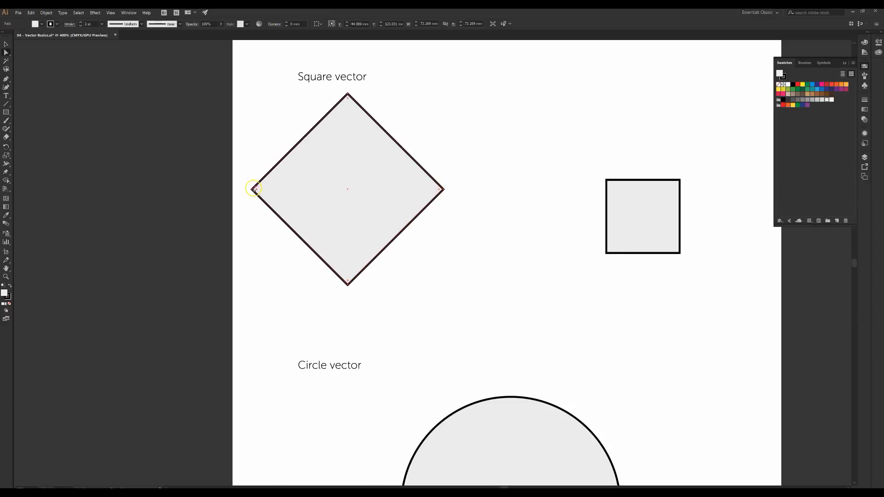
Drag the diamond's top anchor into a chevron and then a skew, undoing both to restore it
{"action": "left_click", "coordinate": [348, 95]}
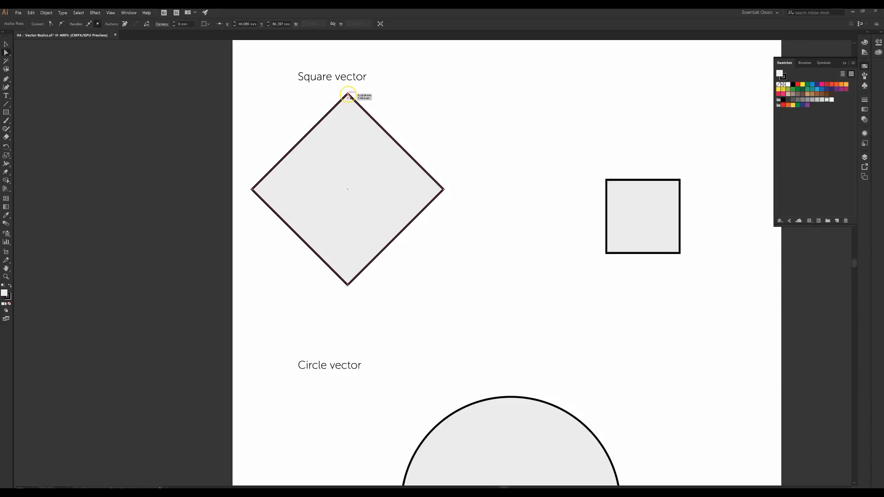
{"action": "left_click_drag", "start_coordinate": [349, 93], "coordinate": [350, 238]}
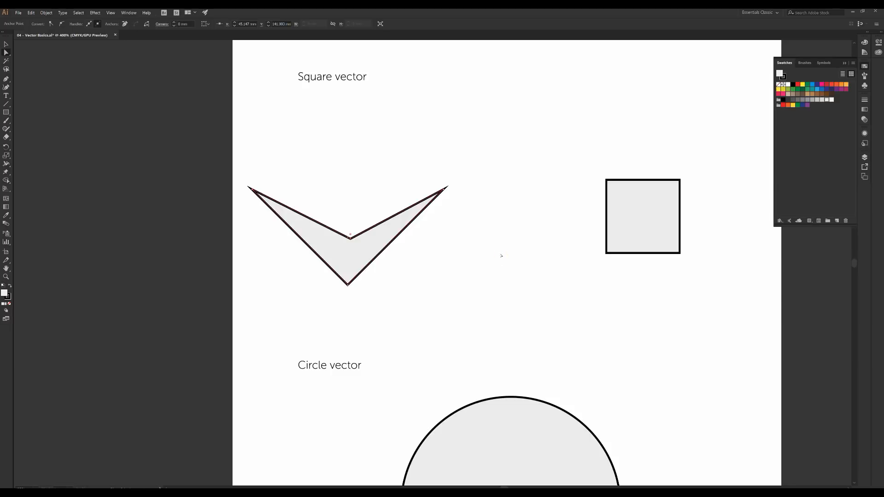
{"action": "key", "text": "ctrl+z"}
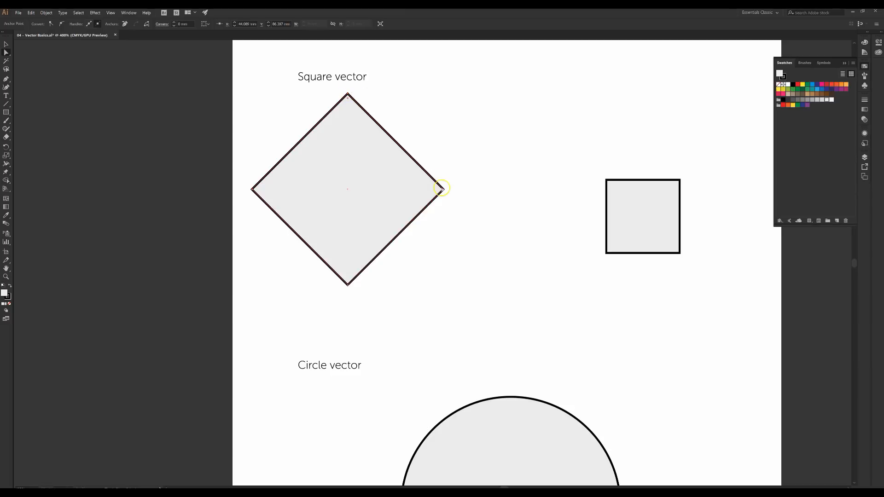
{"action": "left_click", "coordinate": [443, 189], "text": "shift"}
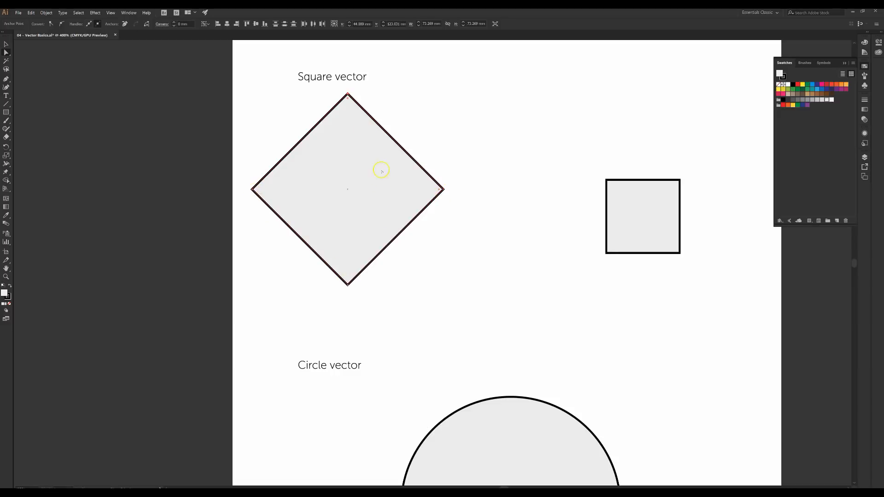
{"action": "left_click_drag", "start_coordinate": [348, 94], "coordinate": [418, 187]}
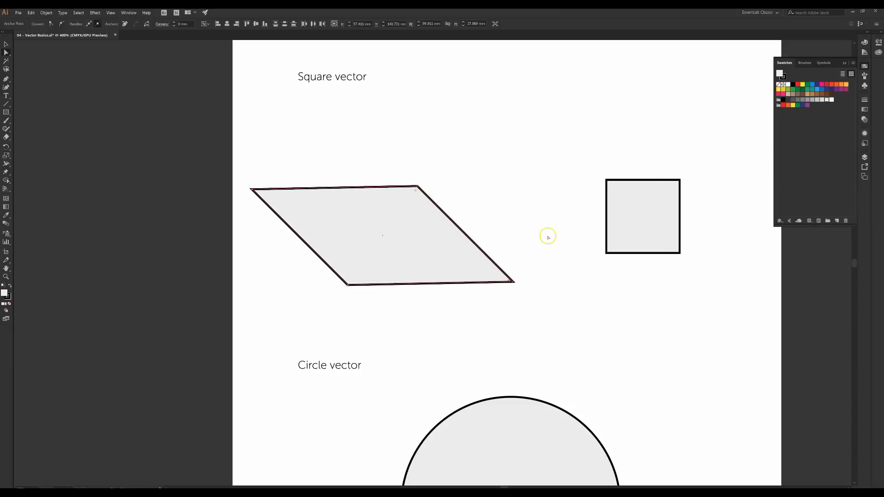
{"action": "key", "text": "ctrl+z"}
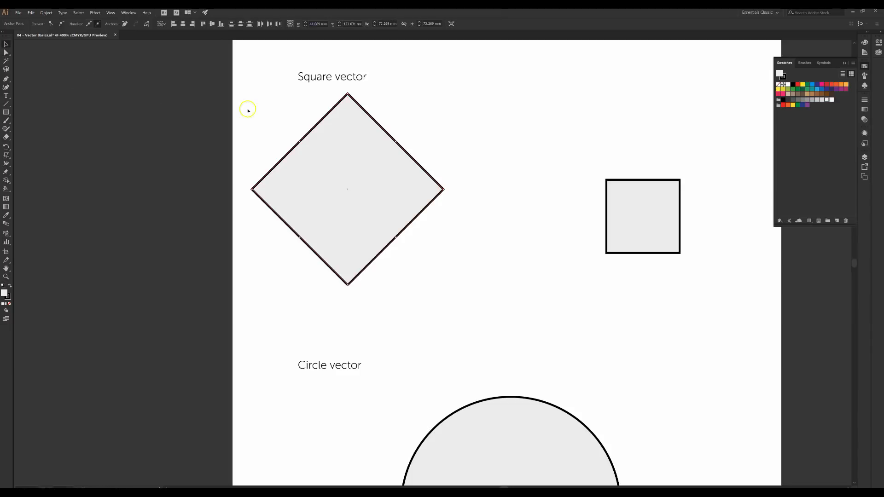
{"action": "key", "text": "v"}
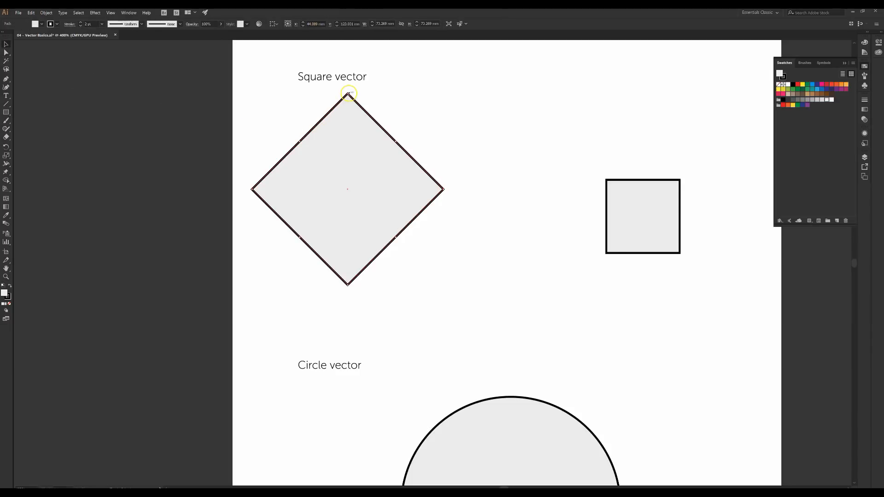
{"action": "left_click_drag", "start_coordinate": [357, 95], "coordinate": [345, 259]}
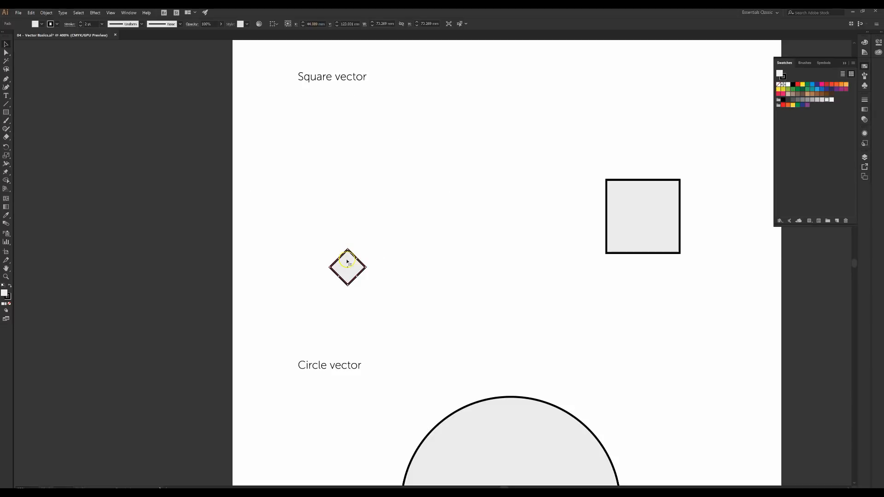
{"action": "left_click_drag", "start_coordinate": [346, 250], "coordinate": [350, 19]}
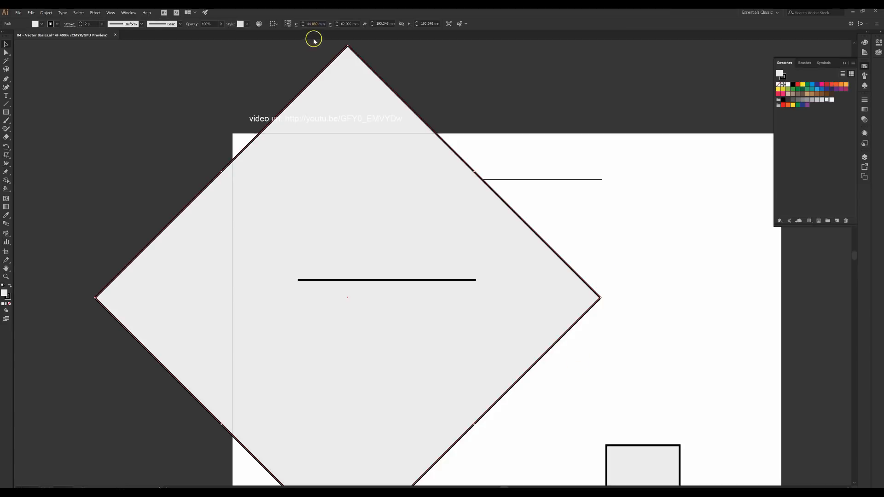
{"action": "key", "text": "Delete"}
{"action": "scroll", "coordinate": [432, 245], "scroll_direction": "down", "scroll_amount": 6}
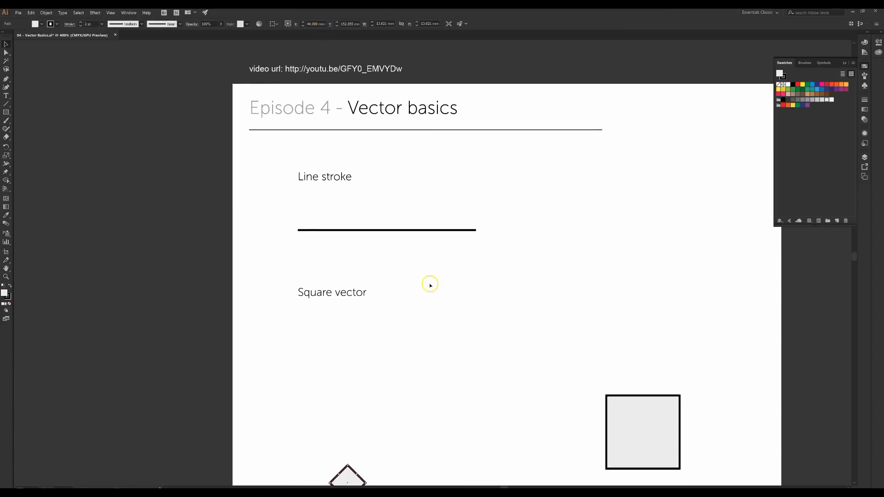
{"action": "key", "text": "ctrl+z"}
{"action": "scroll", "coordinate": [394, 350], "scroll_direction": "down", "scroll_amount": 5}
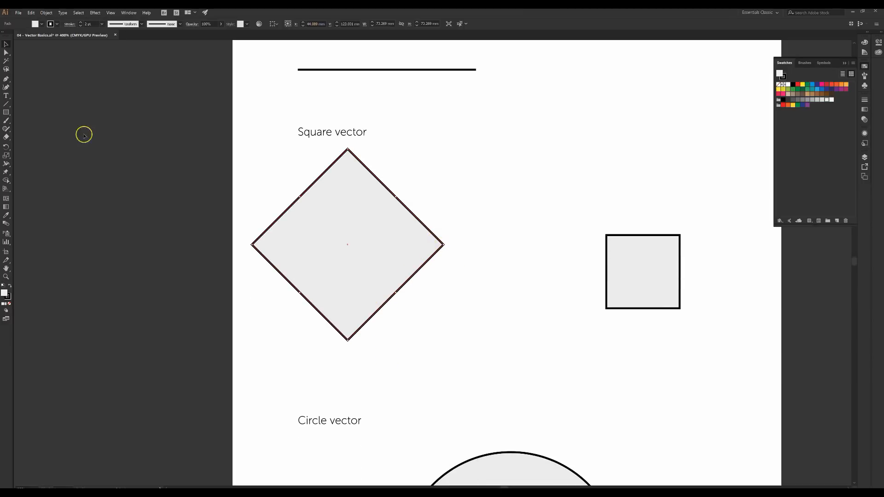
{"action": "left_click", "coordinate": [6, 53]}
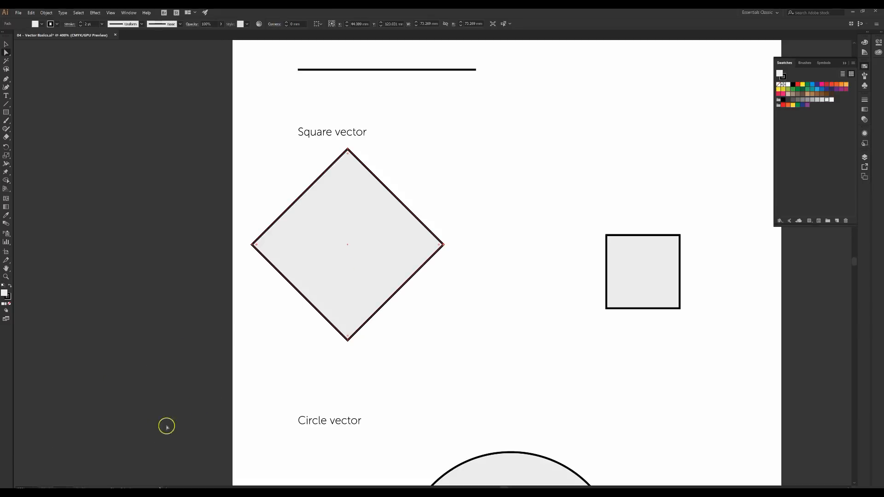
{"action": "scroll", "coordinate": [372, 228], "scroll_direction": "up", "scroll_amount": 5}
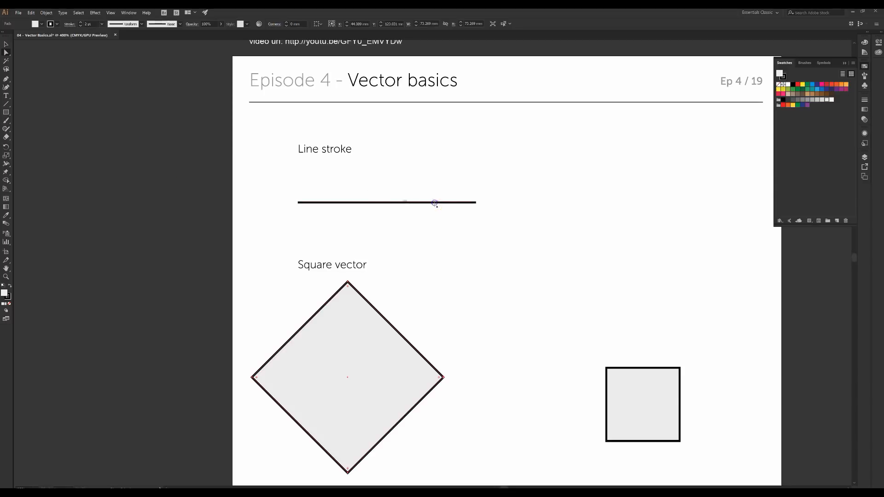
Lower the line's right endpoint so the line slants down to the right
{"action": "left_click", "coordinate": [470, 202]}
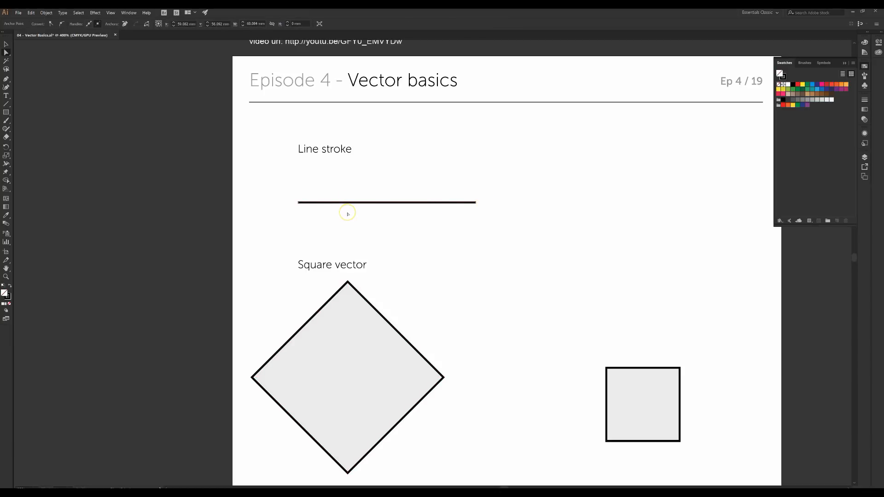
{"action": "left_click", "coordinate": [475, 203]}
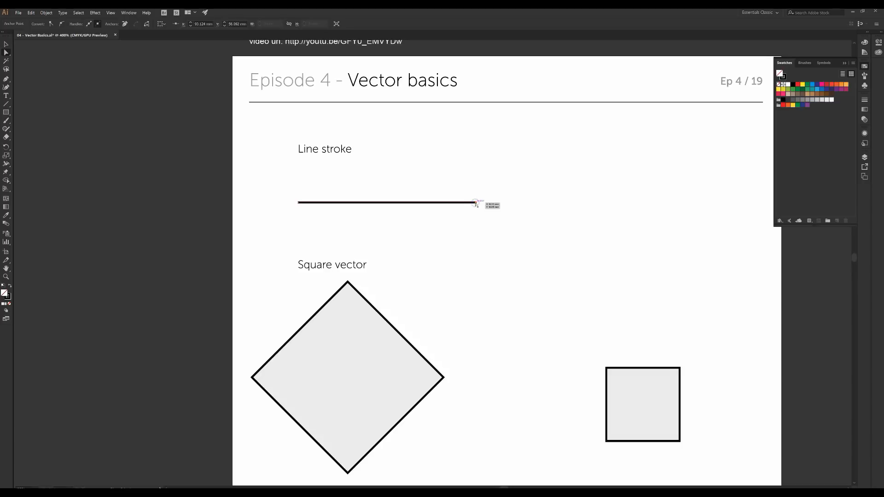
{"action": "left_click_drag", "start_coordinate": [477, 204], "coordinate": [484, 272]}
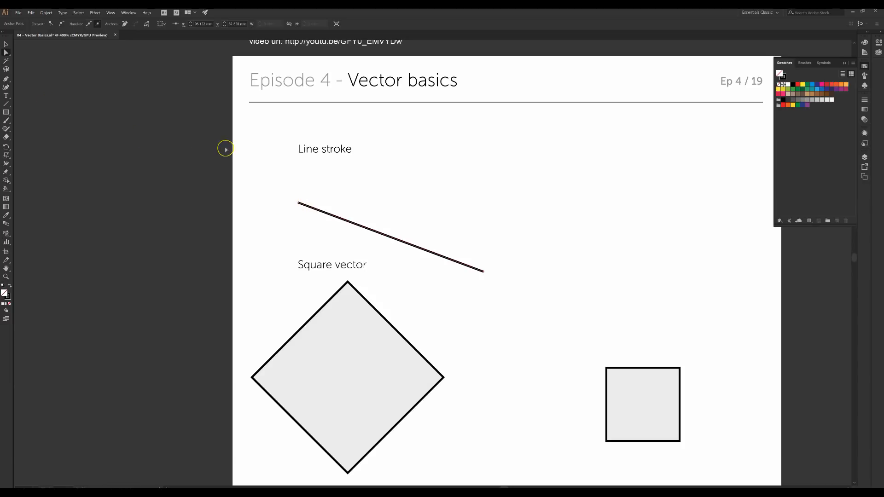
Move the slanted line up beside the Line stroke label and steepen its right end
{"action": "key", "text": "v"}
{"action": "left_click_drag", "start_coordinate": [330, 214], "coordinate": [417, 178]}
{"action": "mouse_move", "coordinate": [528, 217]}
{"action": "left_mouse_down"}
{"action": "mouse_move", "coordinate": [562, 203]}
{"action": "mouse_move", "coordinate": [541, 224]}
{"action": "left_mouse_up"}
{"action": "key", "text": "a"}
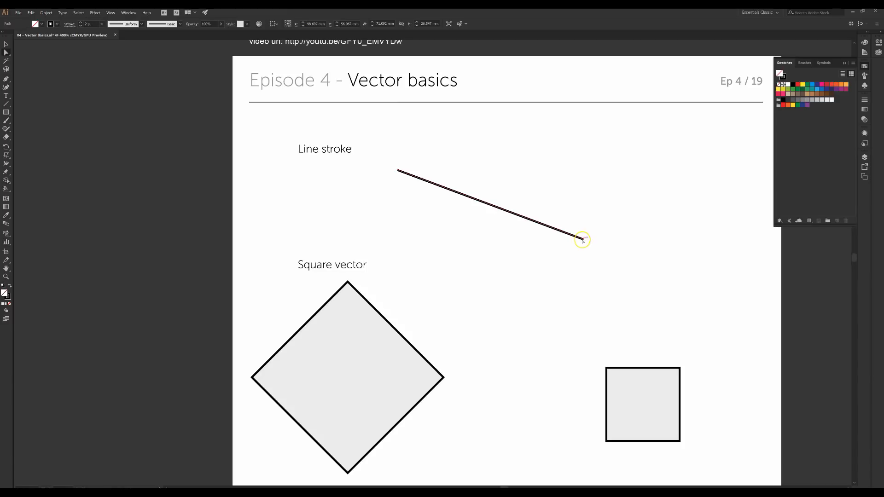
{"action": "left_click_drag", "start_coordinate": [582, 240], "coordinate": [625, 180]}
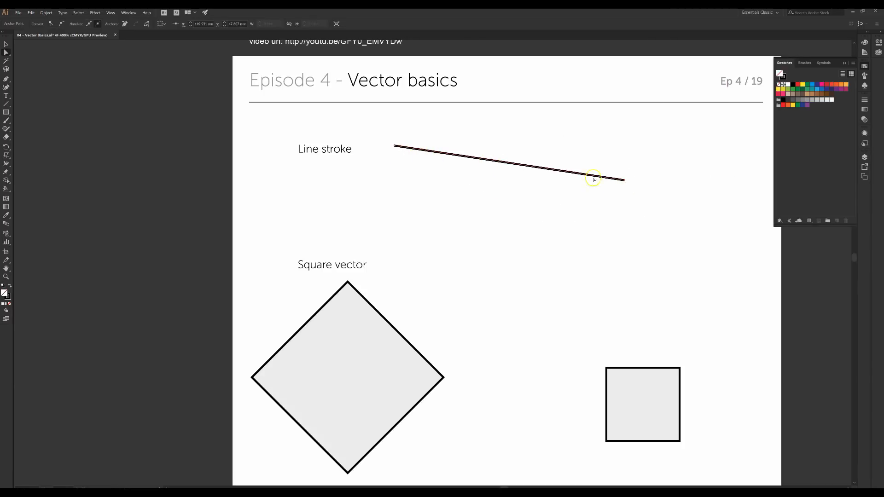
{"action": "left_click_drag", "start_coordinate": [622, 179], "coordinate": [632, 211]}
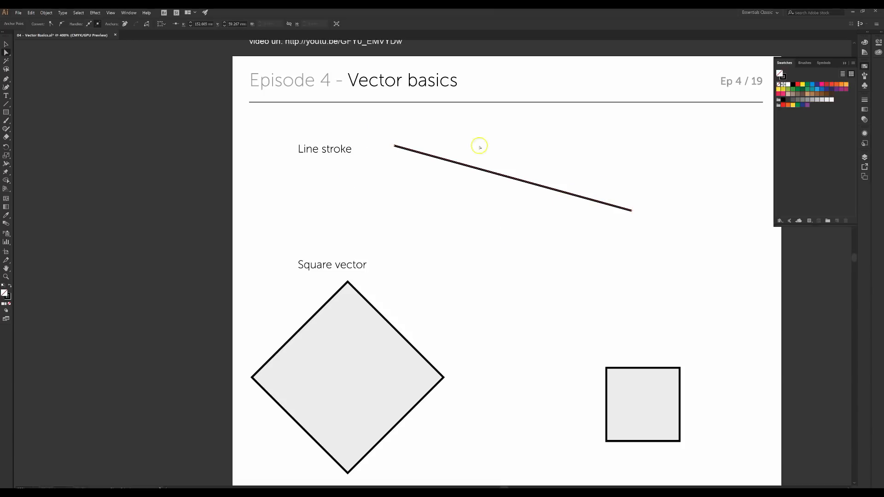
Scroll down to the Circle vector section and select the grey circle
{"action": "scroll", "coordinate": [529, 238], "scroll_direction": "down", "scroll_amount": 2}
{"action": "scroll", "coordinate": [530, 238], "scroll_direction": "down", "scroll_amount": 5}
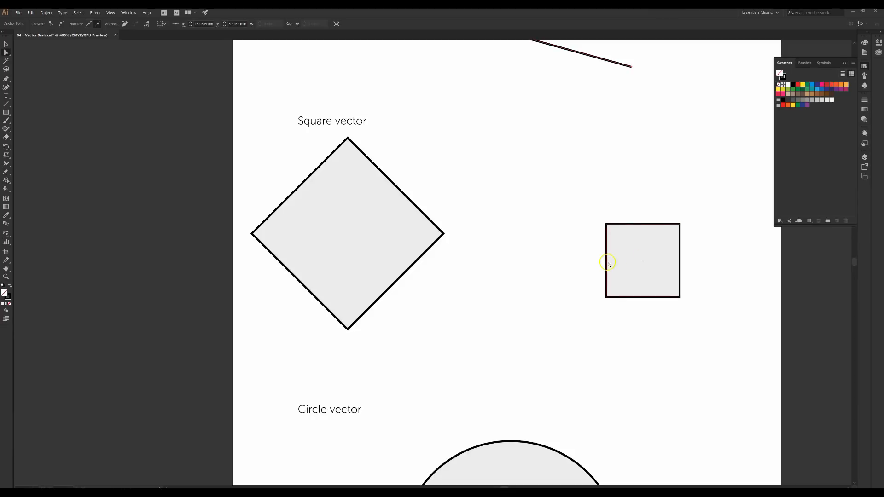
{"action": "scroll", "coordinate": [626, 230], "scroll_direction": "down", "scroll_amount": 1}
{"action": "scroll", "coordinate": [587, 247], "scroll_direction": "down", "scroll_amount": 4}
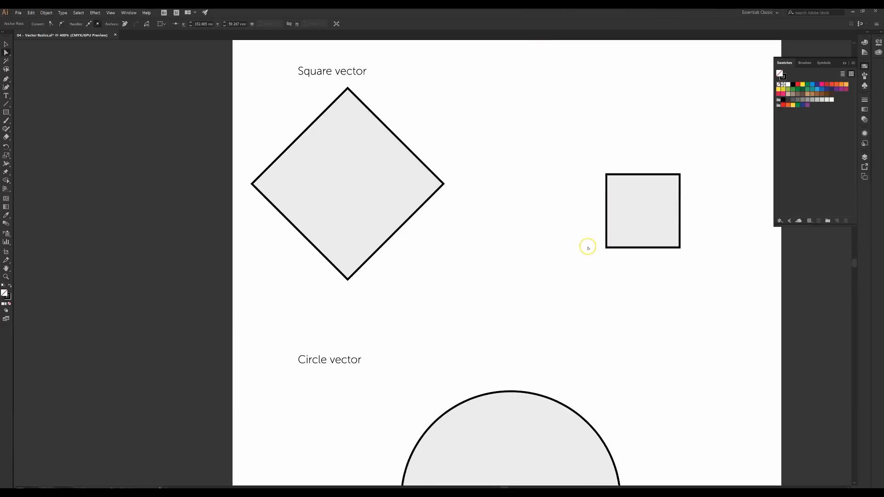
{"action": "scroll", "coordinate": [589, 247], "scroll_direction": "down", "scroll_amount": 6}
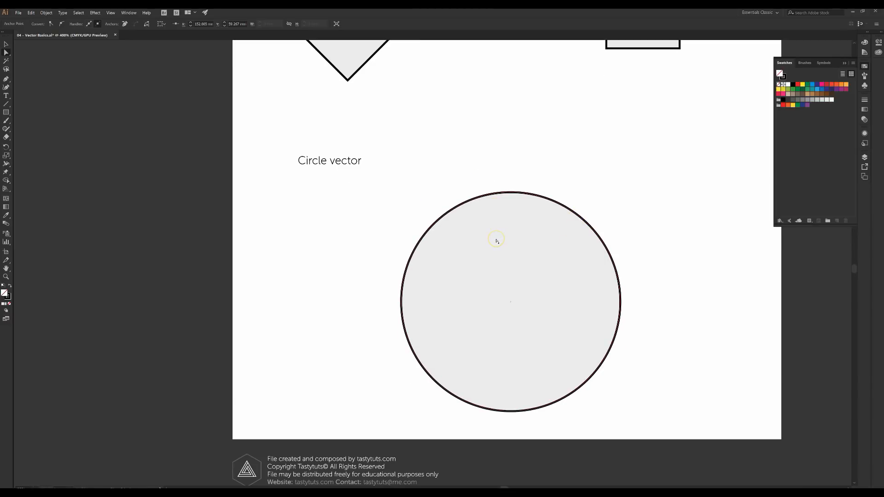
{"action": "scroll", "coordinate": [497, 241], "scroll_direction": "up", "scroll_amount": 1}
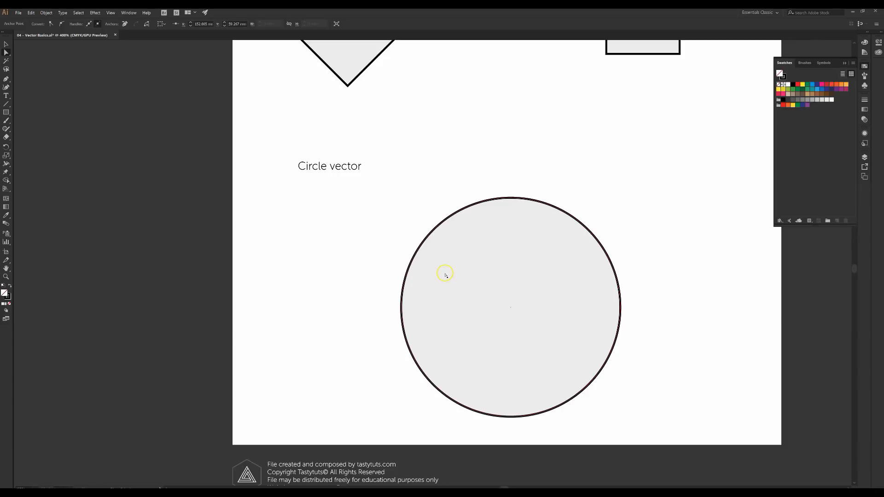
{"action": "scroll", "coordinate": [438, 395], "scroll_direction": "up", "scroll_amount": 1}
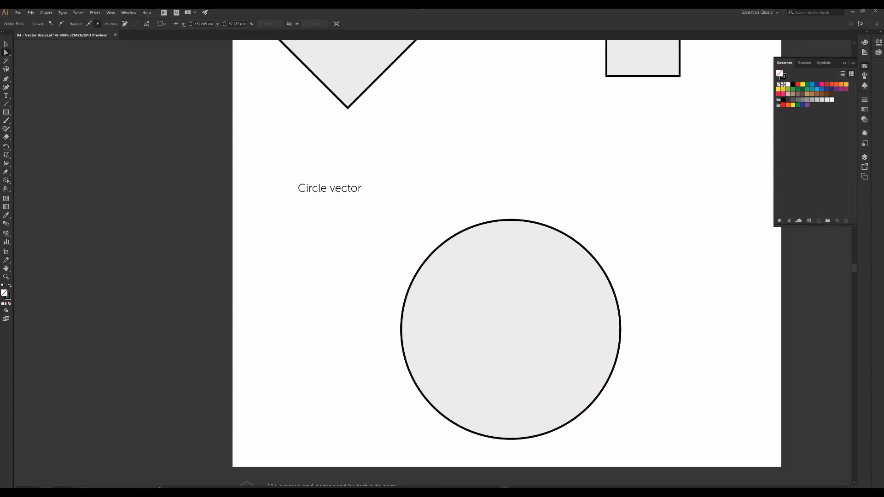
{"action": "left_click", "coordinate": [502, 277]}
Pull the circle's top, right and left curves out of shape, then round off the top spike
{"action": "left_click", "coordinate": [479, 230]}
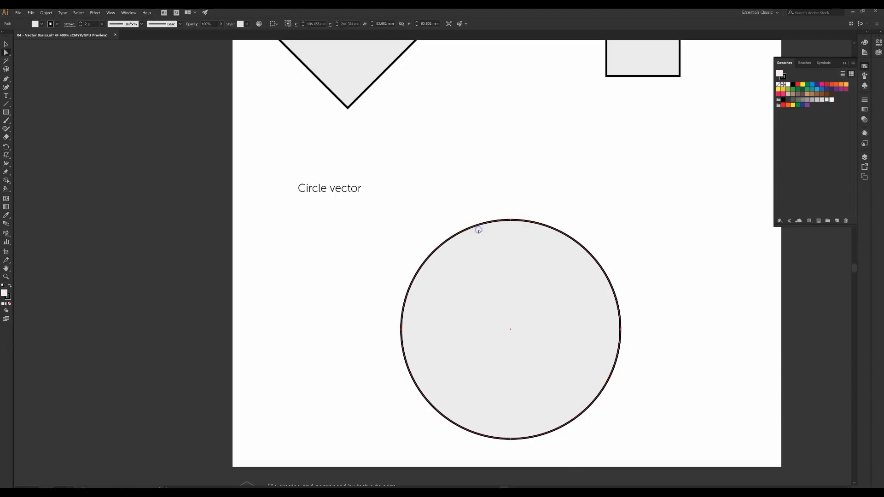
{"action": "left_click", "coordinate": [499, 221]}
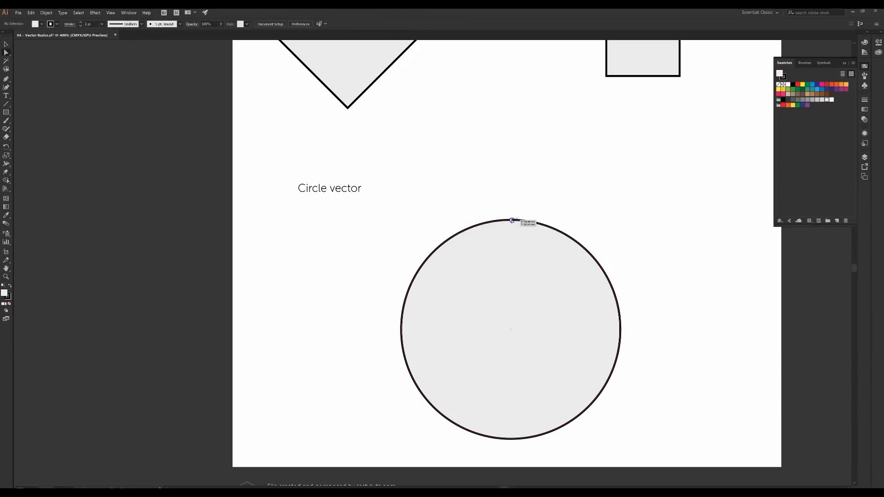
{"action": "left_click", "coordinate": [512, 221]}
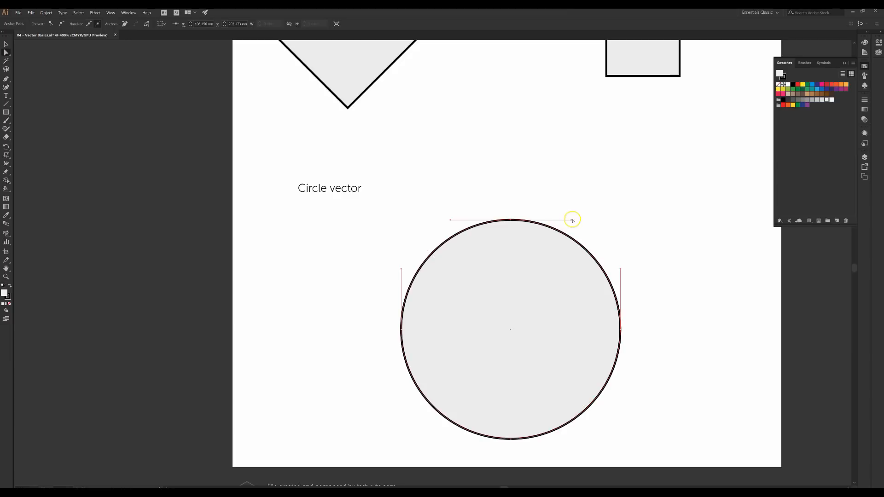
{"action": "left_click_drag", "start_coordinate": [571, 221], "coordinate": [498, 172]}
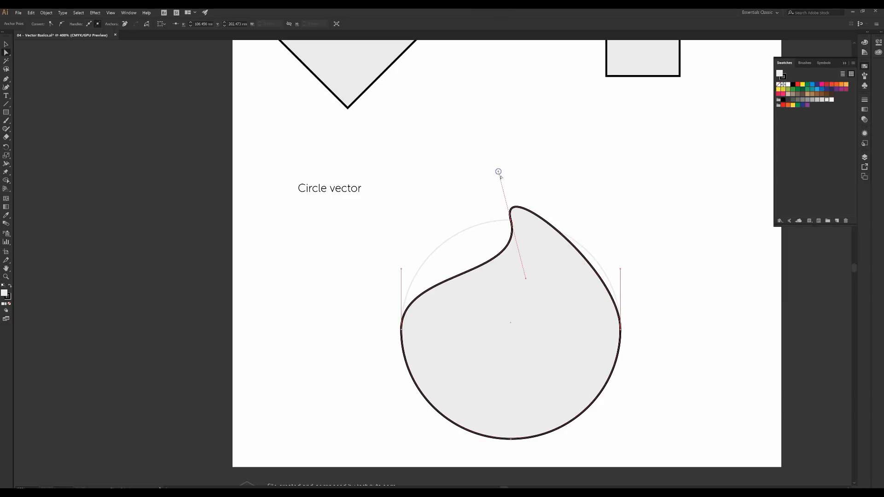
{"action": "left_click_drag", "start_coordinate": [620, 269], "coordinate": [548, 366]}
{"action": "left_click", "coordinate": [635, 335]}
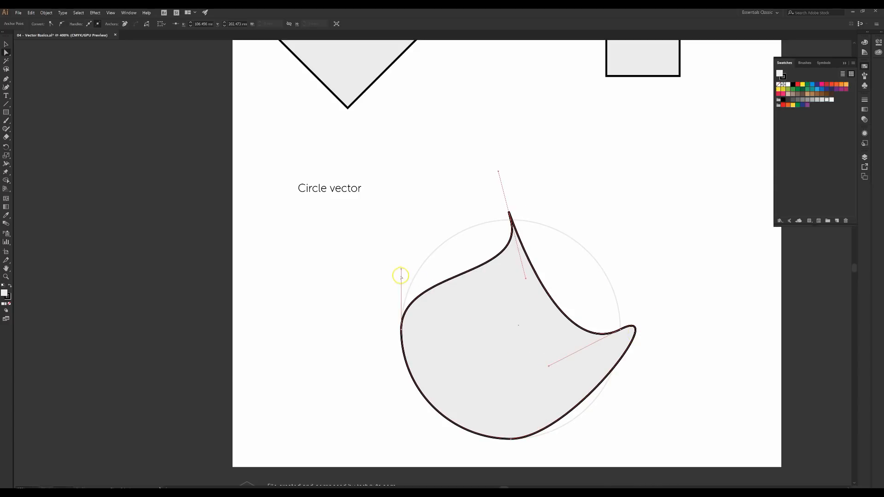
{"action": "left_click_drag", "start_coordinate": [402, 269], "coordinate": [398, 188]}
{"action": "left_click", "coordinate": [520, 244]}
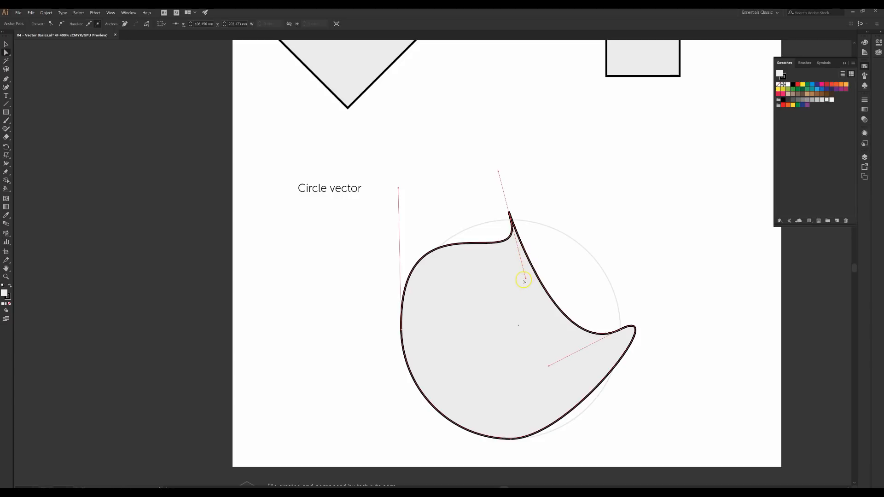
{"action": "left_click_drag", "start_coordinate": [526, 278], "coordinate": [492, 271]}
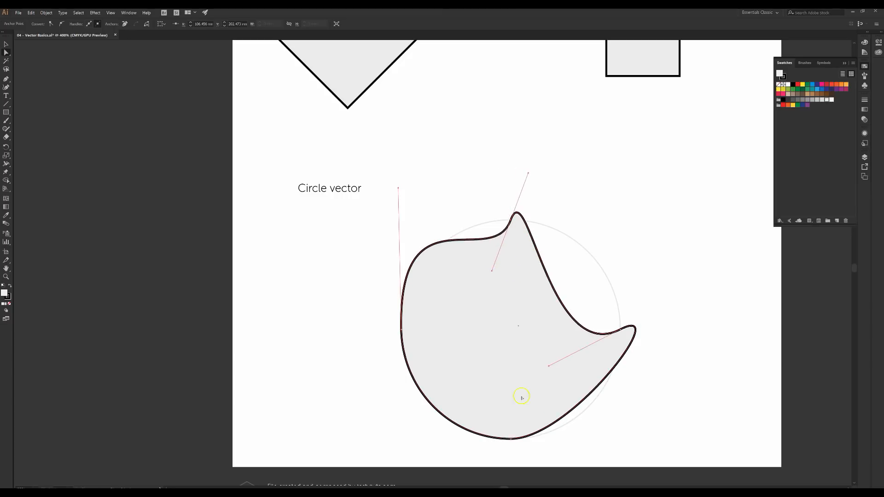
Select only the bottom anchor and reshape the circle's lower and lower-left curves
{"action": "left_click", "coordinate": [514, 440]}
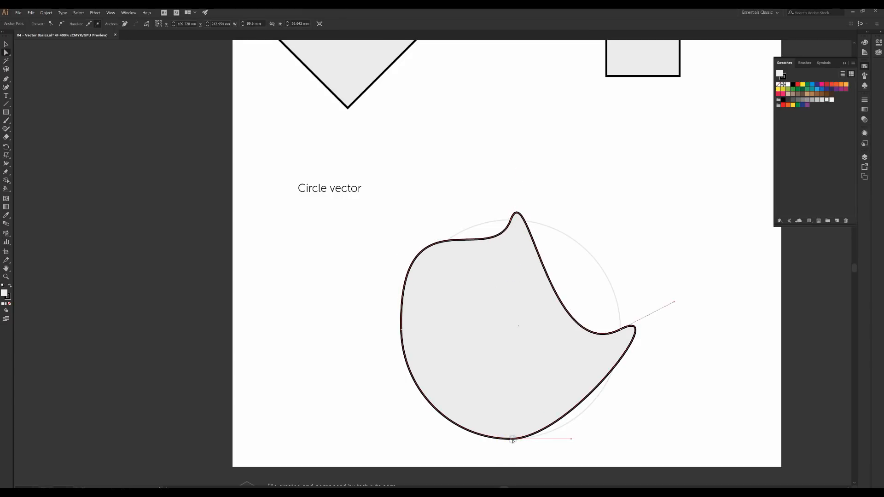
{"action": "left_click", "coordinate": [513, 440]}
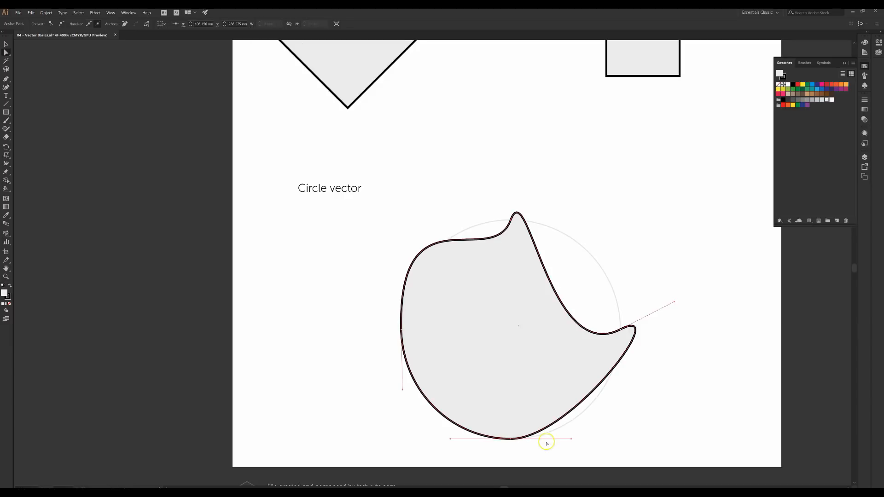
{"action": "left_click_drag", "start_coordinate": [571, 440], "coordinate": [533, 478]}
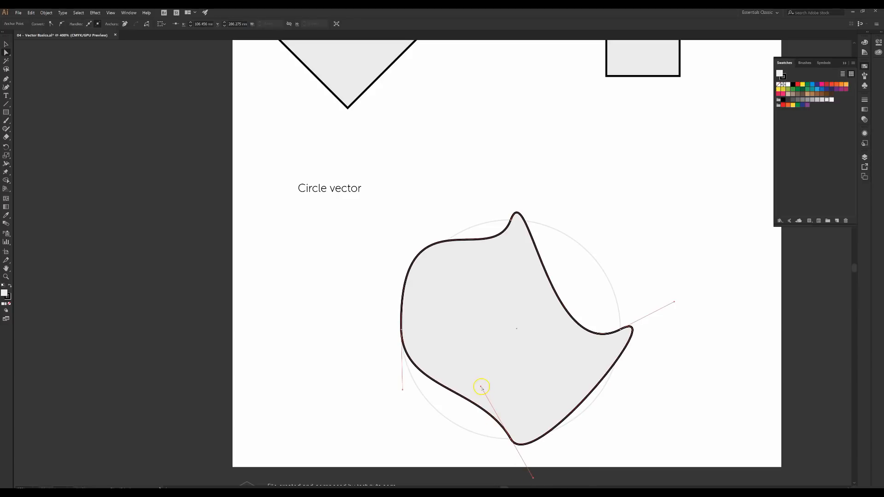
{"action": "left_click_drag", "start_coordinate": [481, 388], "coordinate": [504, 331]}
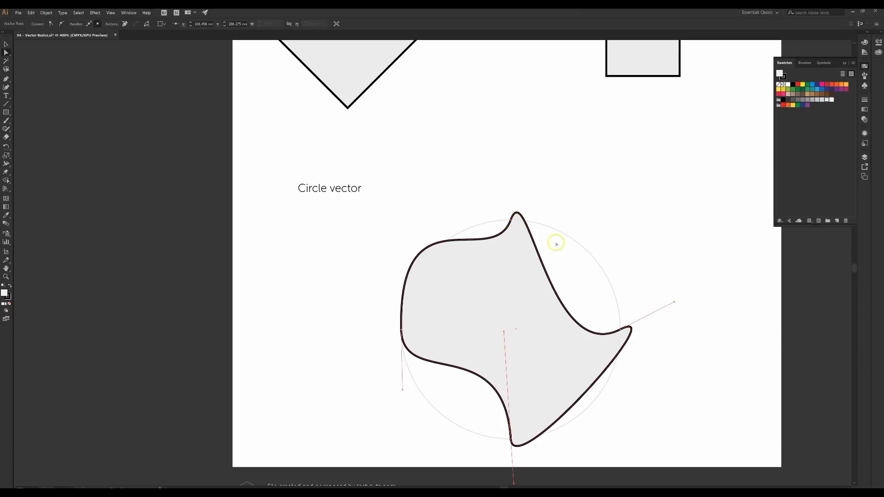
Scroll back to the page header and fit the whole artboard in the window with Ctrl+0
{"action": "scroll", "coordinate": [541, 350], "scroll_direction": "up", "scroll_amount": 2}
{"action": "scroll", "coordinate": [543, 355], "scroll_direction": "down", "scroll_amount": 2}
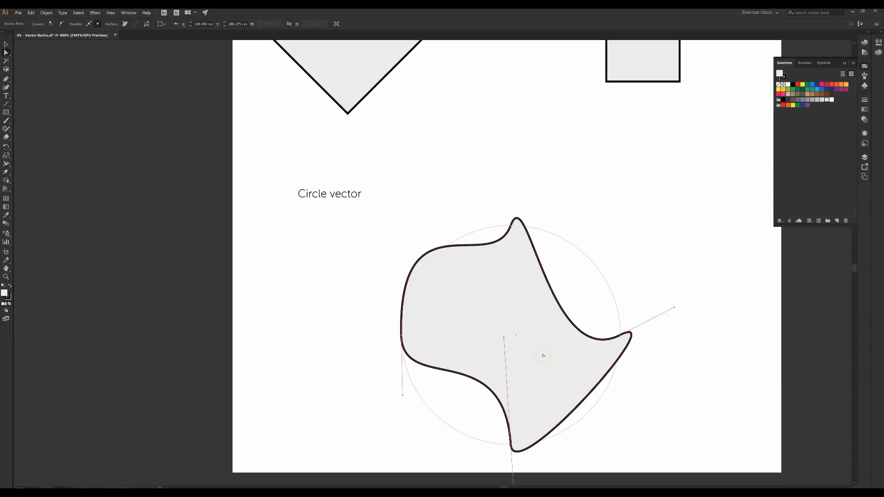
{"action": "scroll", "coordinate": [582, 345], "scroll_direction": "up", "scroll_amount": 1}
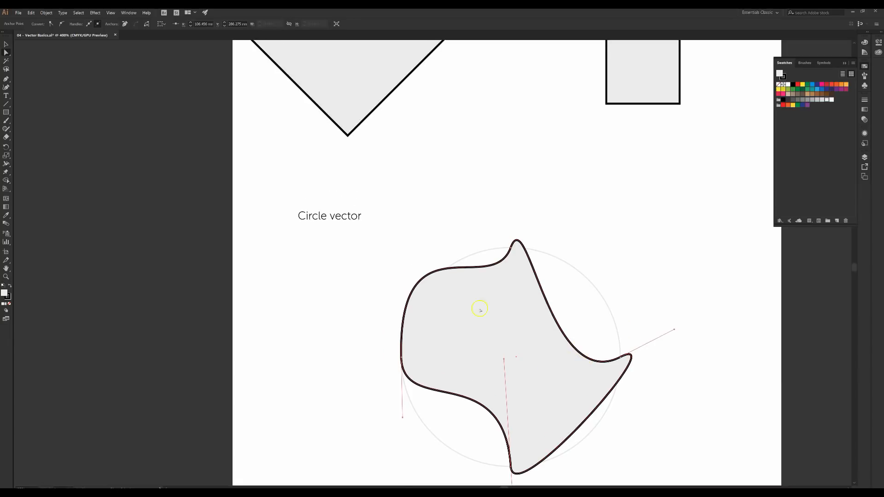
{"action": "scroll", "coordinate": [502, 356], "scroll_direction": "up", "scroll_amount": 9}
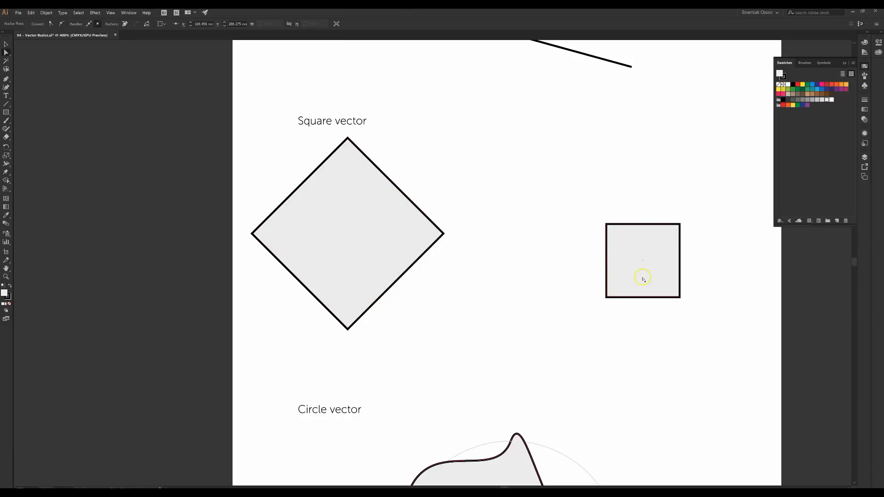
{"action": "scroll", "coordinate": [623, 267], "scroll_direction": "up", "scroll_amount": 5}
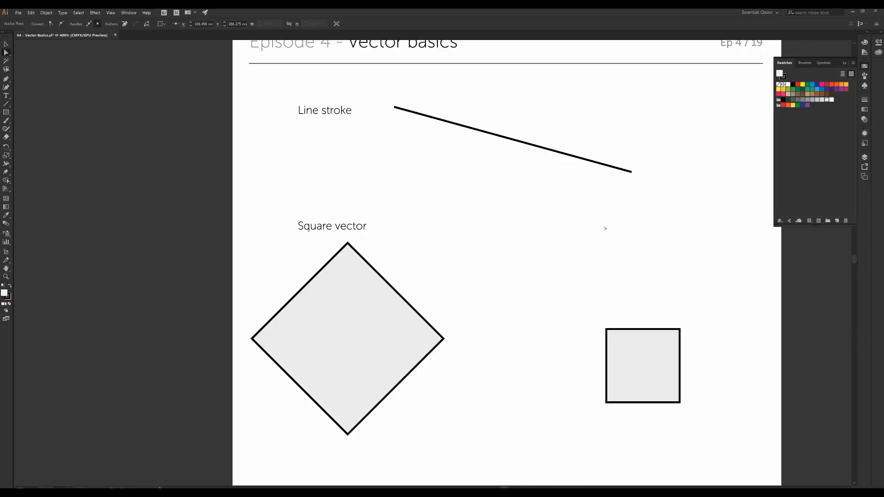
{"action": "key", "text": "ctrl+0"}
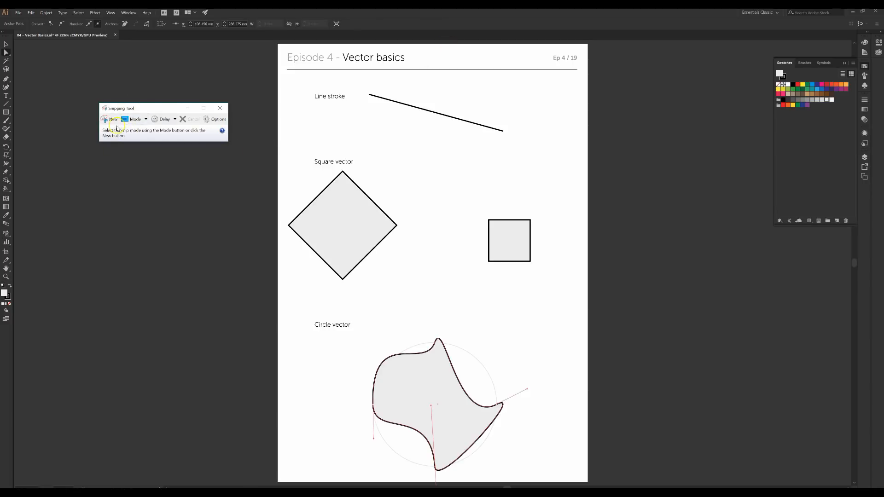
Start a new snip and drag a rectangle around the whole worksheet page
{"action": "left_click", "coordinate": [113, 119]}
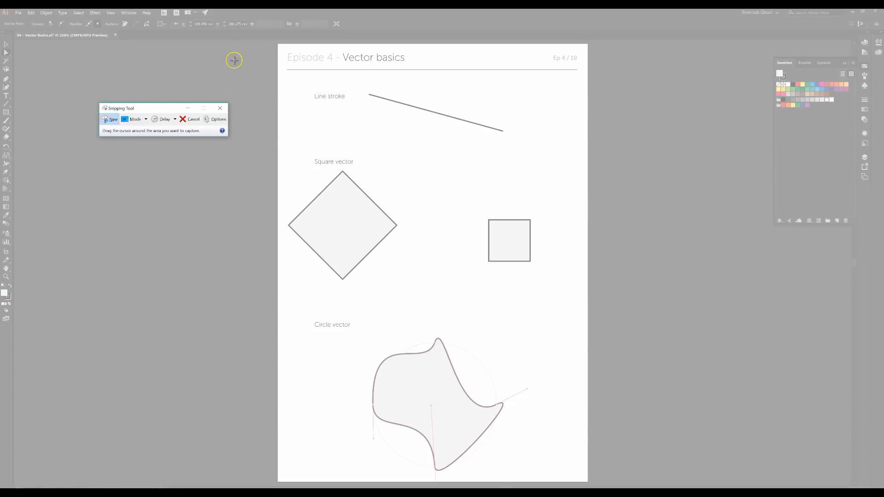
{"action": "left_click_drag", "start_coordinate": [274, 42], "coordinate": [594, 485]}
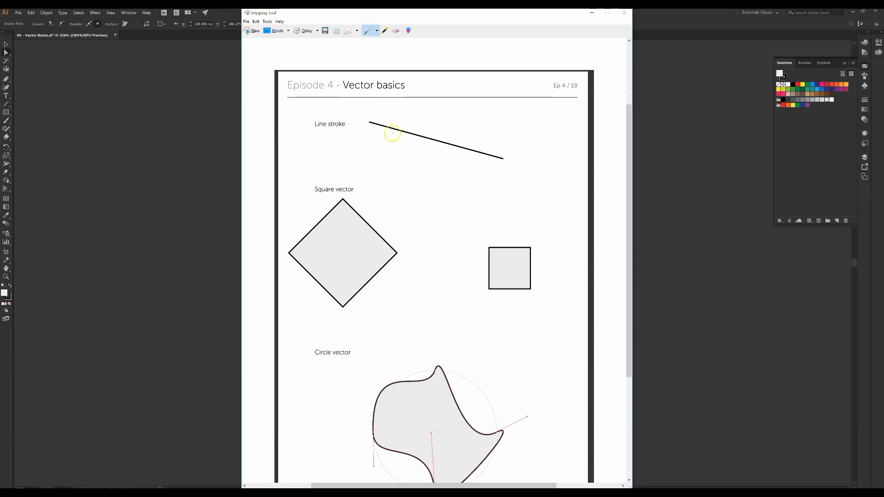
{"action": "scroll", "coordinate": [391, 143], "scroll_direction": "down", "scroll_amount": 1}
{"action": "scroll", "coordinate": [390, 145], "scroll_direction": "up", "scroll_amount": 1}
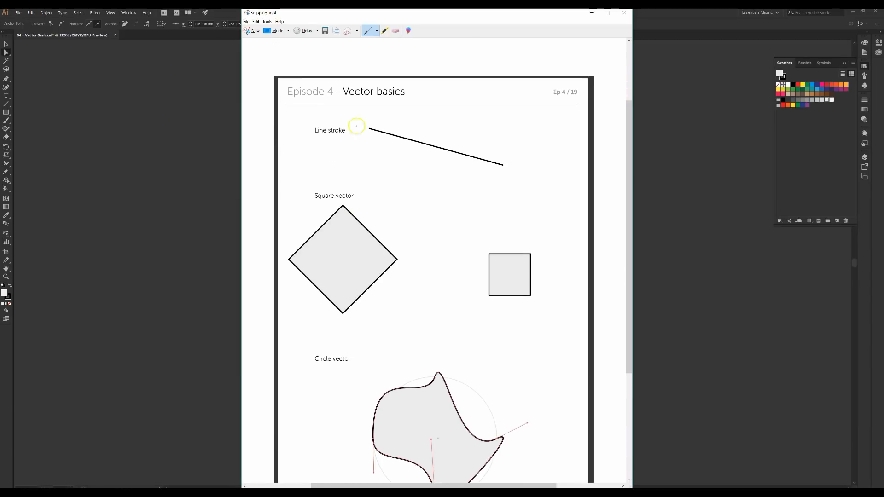
{"action": "left_click", "coordinate": [246, 21]}
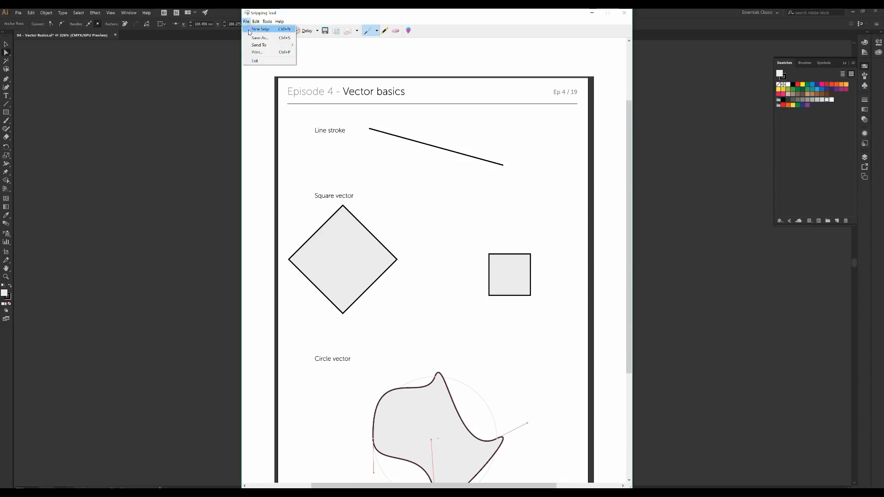
Save the snip to the Desktop with the student's name plus 'Vector Basics' as the file name
{"action": "left_click", "coordinate": [260, 38]}
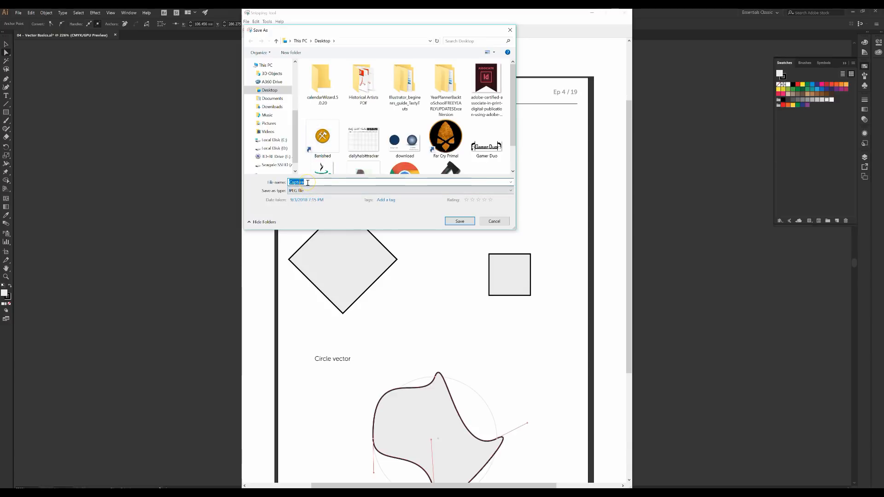
{"action": "type", "text": "M"}
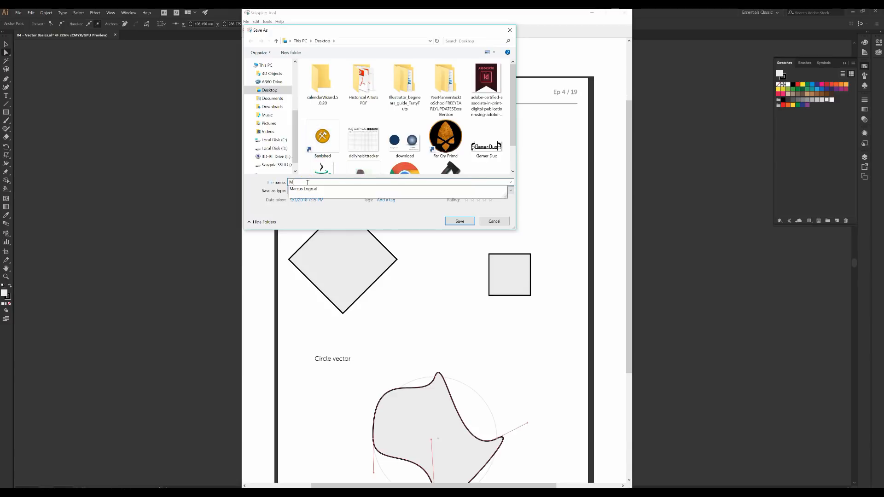
{"action": "key", "text": "BackSpace"}
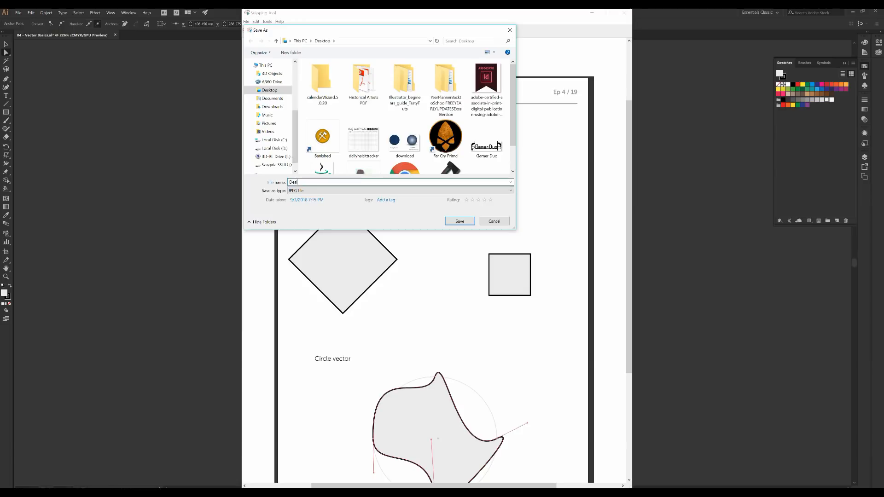
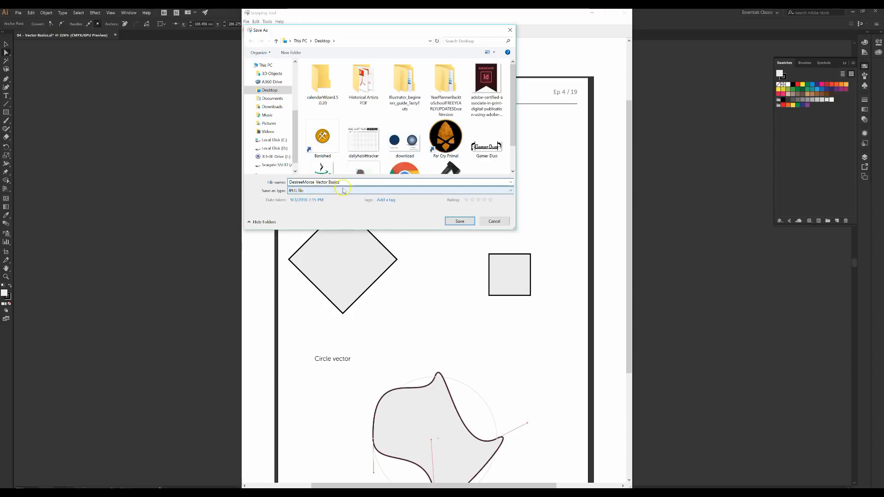
{"action": "left_click", "coordinate": [459, 221]}
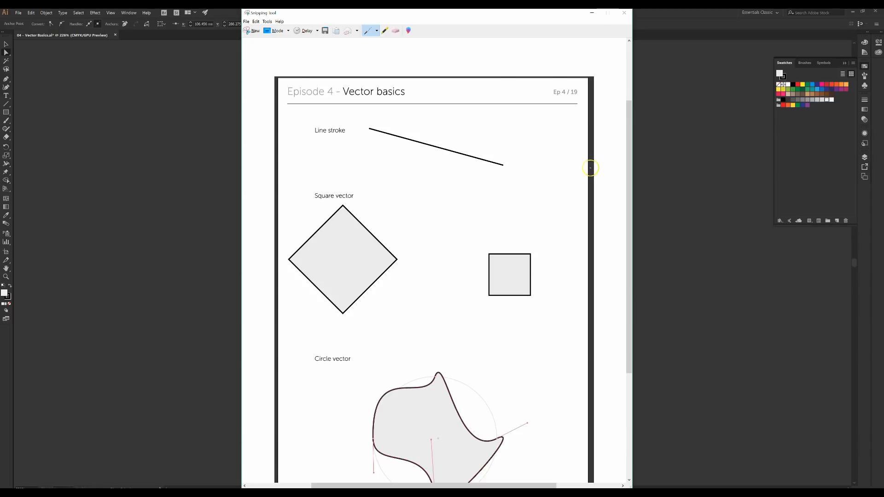
Close the Snipping Tool and click empty canvas so the reshaped circle shows no path handles
{"action": "scroll", "coordinate": [420, 220], "scroll_direction": "down", "scroll_amount": 2}
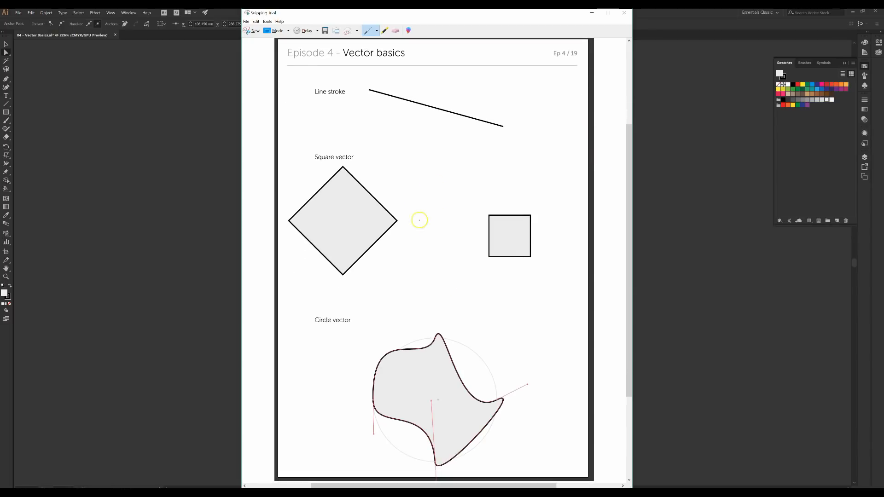
{"action": "scroll", "coordinate": [407, 208], "scroll_direction": "up", "scroll_amount": 2}
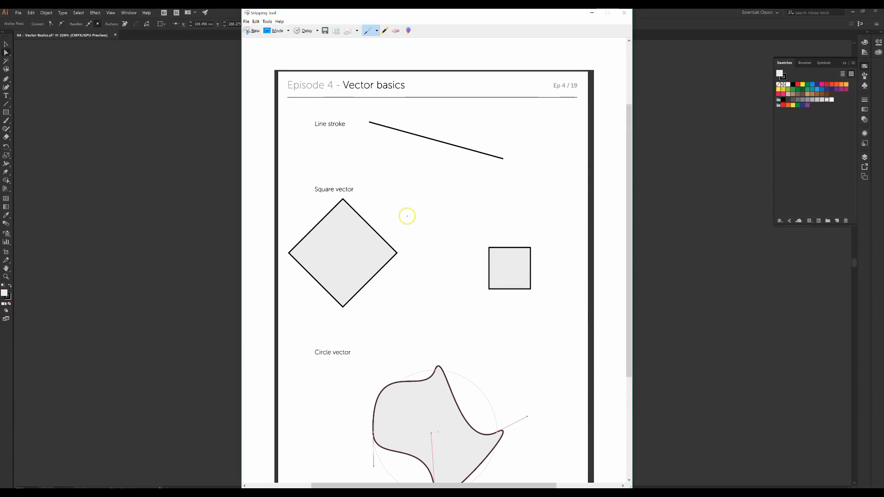
{"action": "scroll", "coordinate": [407, 216], "scroll_direction": "down", "scroll_amount": 1}
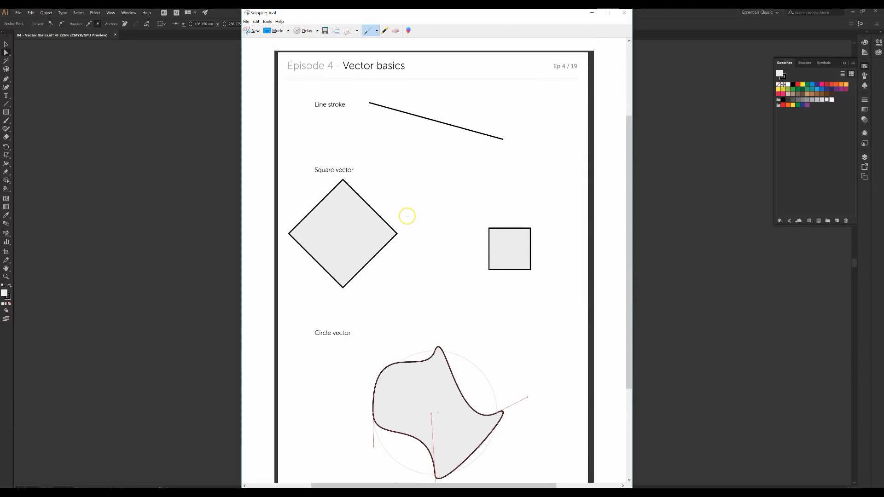
{"action": "left_click", "coordinate": [622, 14]}
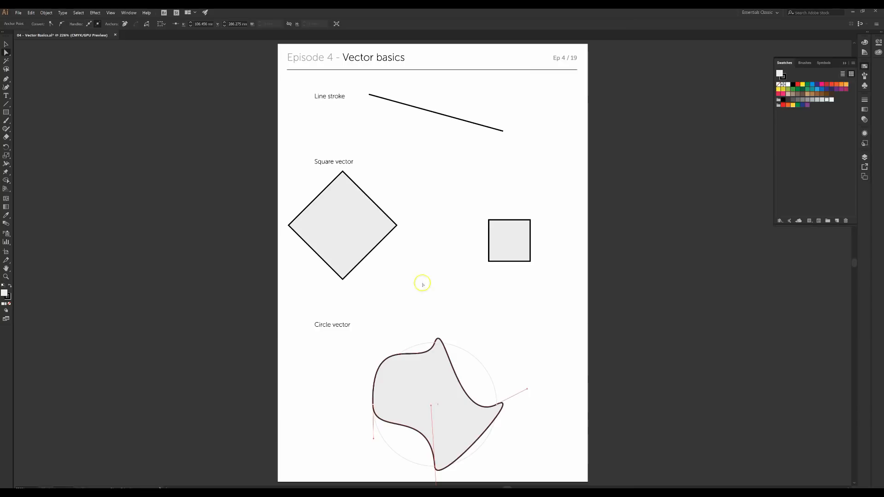
{"action": "left_click", "coordinate": [33, 464]}
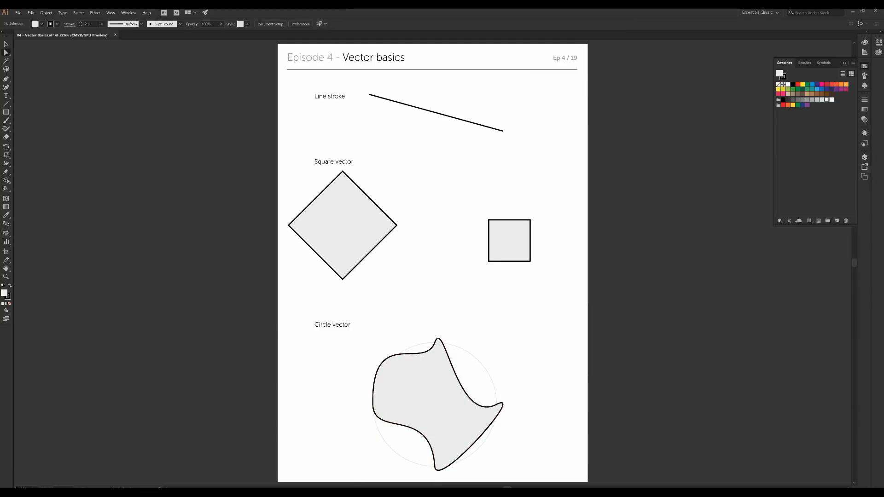
{"action": "mouse_move", "coordinate": [317, 494]}
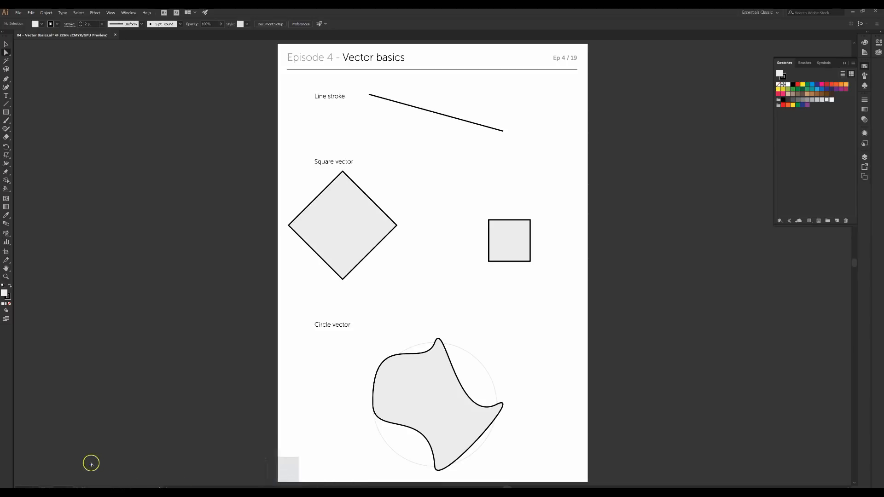
{"action": "left_click", "coordinate": [72, 493]}
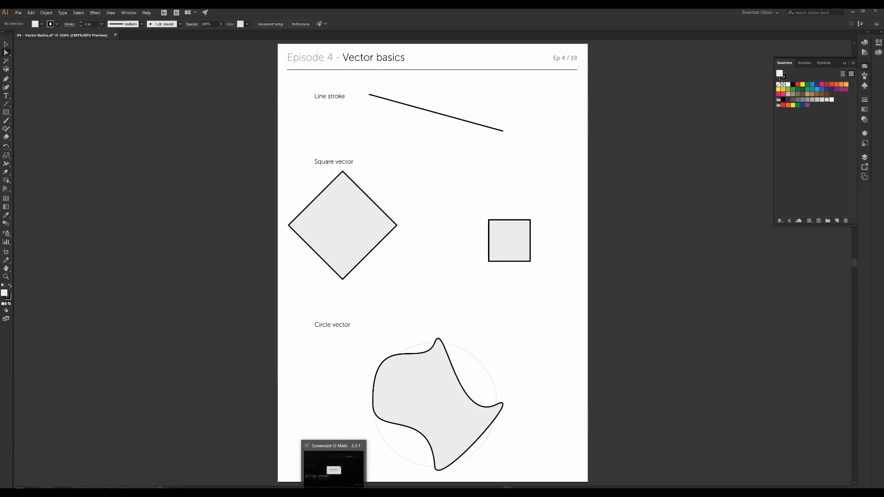
{"action": "left_click", "coordinate": [334, 493]}
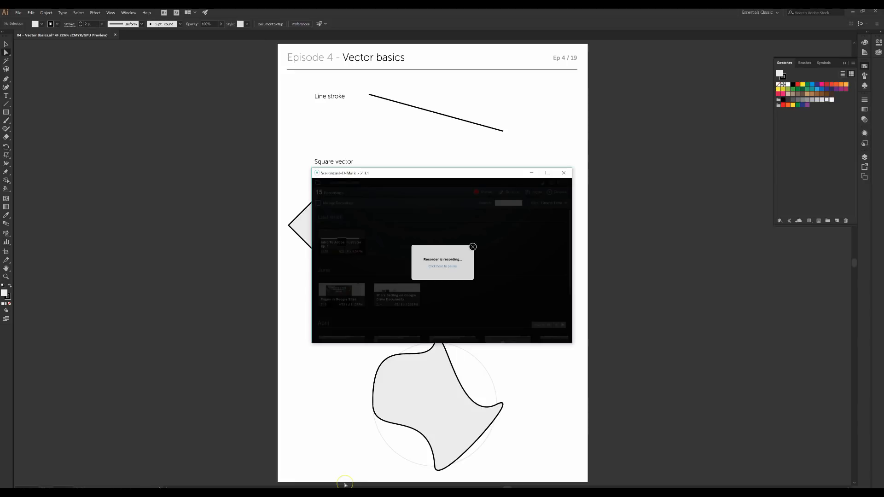